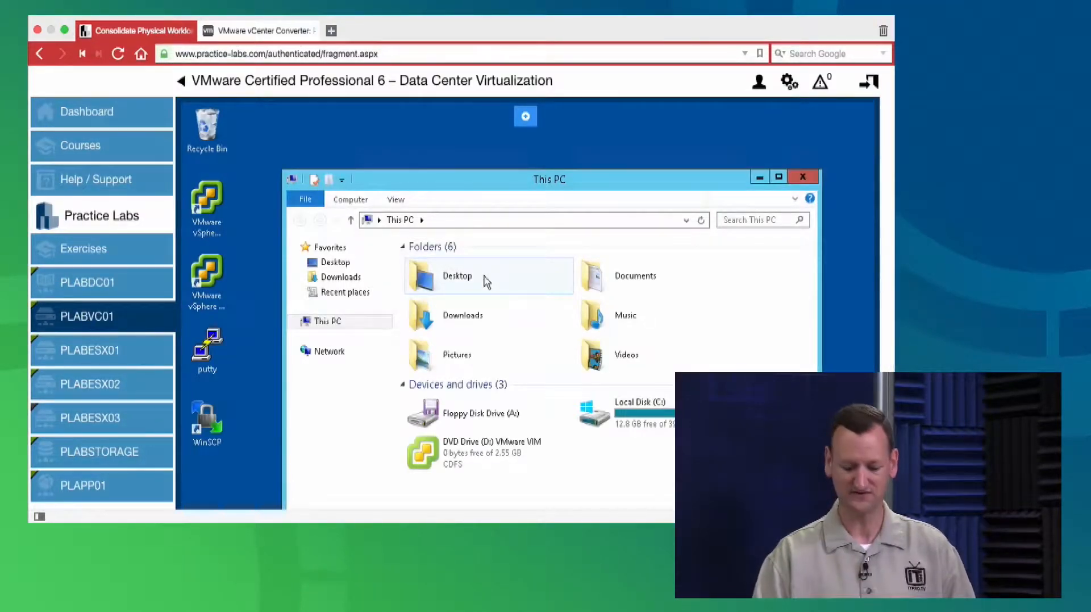
Run the VMware-converter-en-6.0.0-2716716 installer from the Downloads folder
left_click(441, 326)
double_click(417, 311)
left_click(511, 279)
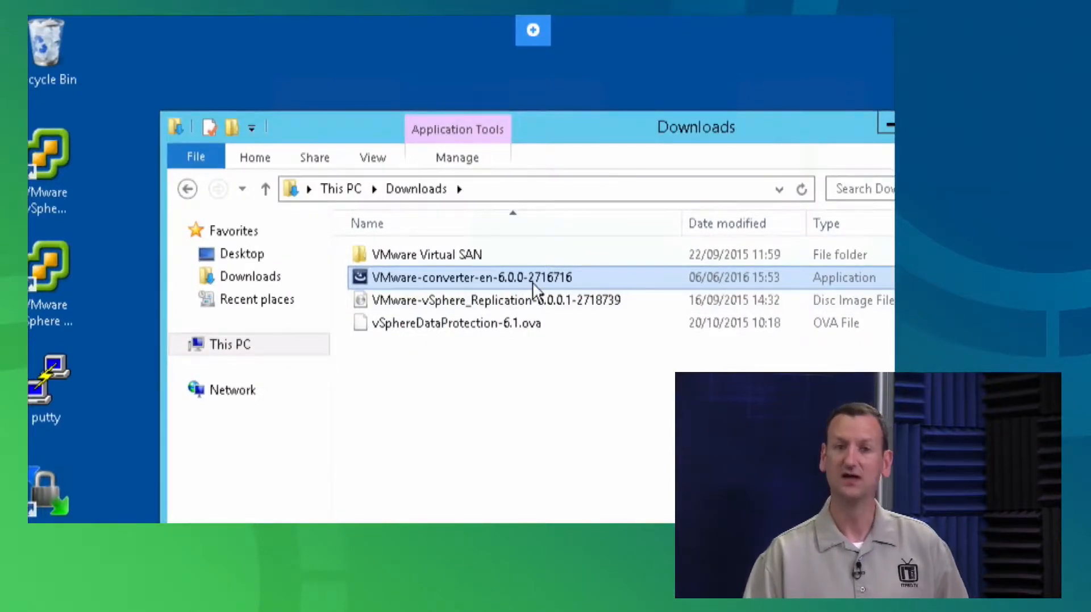
mouse_move(533, 282)
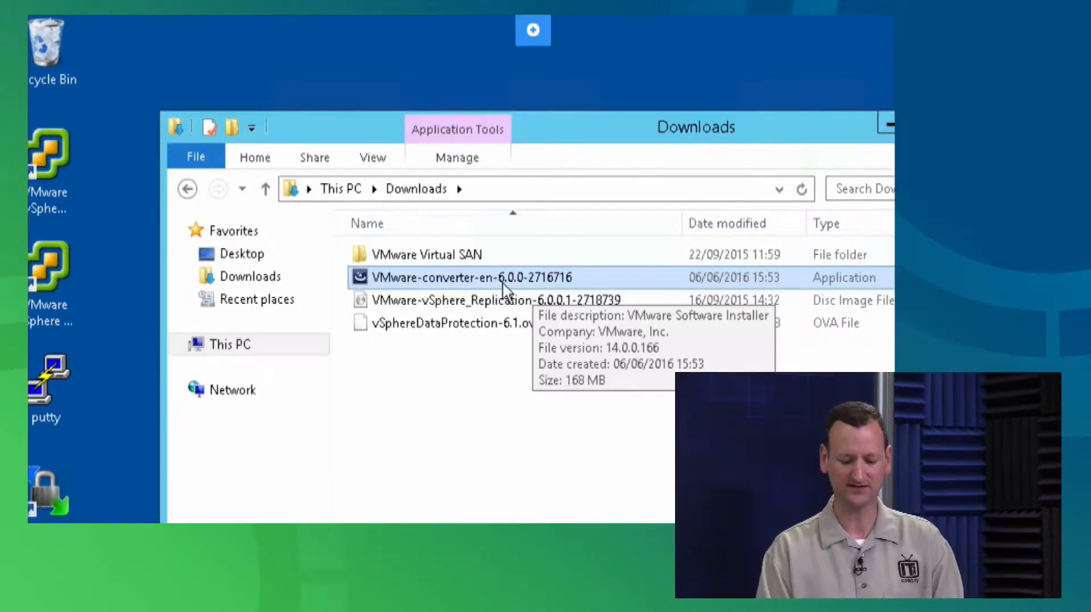
double_click(482, 280)
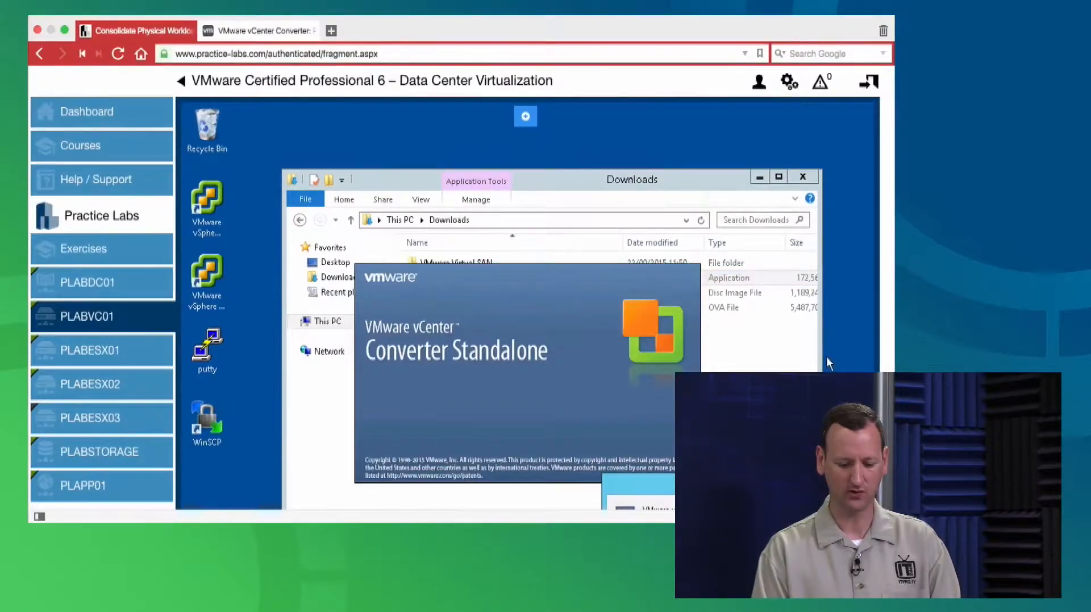
Wait while InstallShield extracts VMware vCenter Converter Standalone.msi
scroll(827, 357, "down", 3)
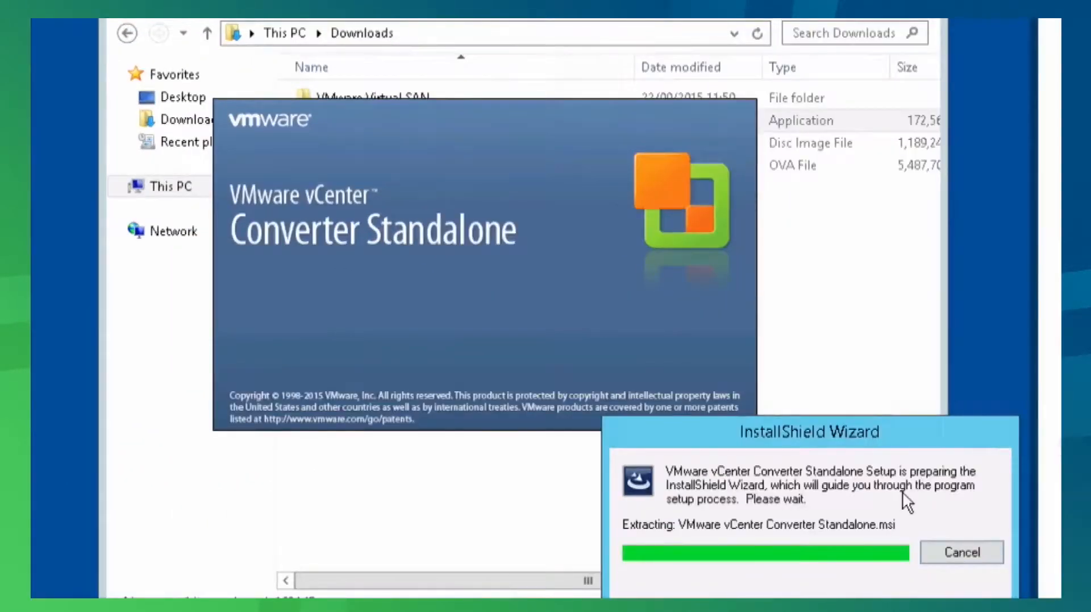
scroll(867, 577, "down", 1)
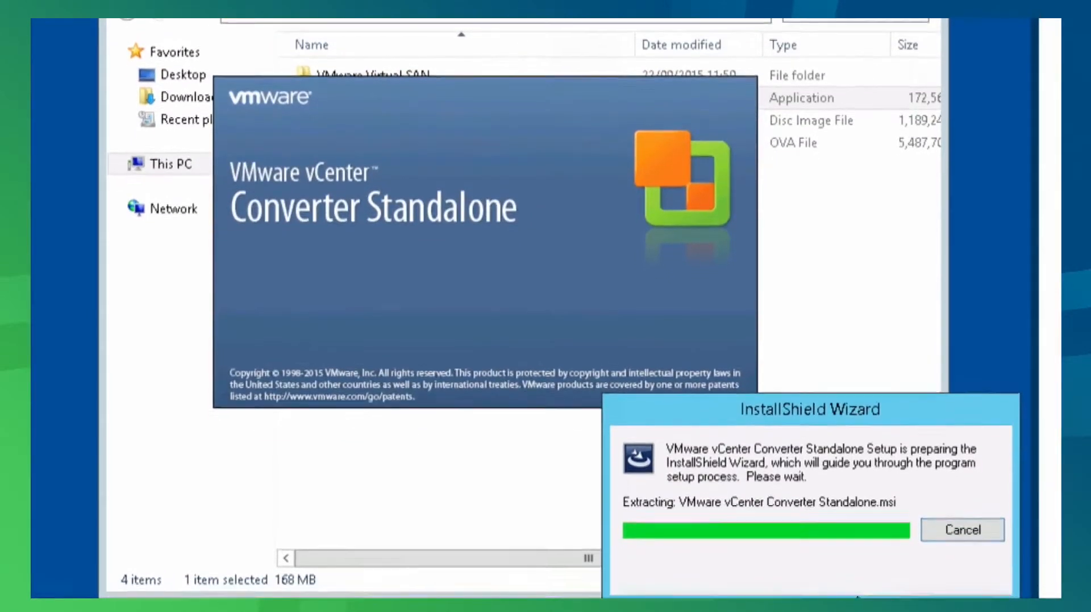
scroll(868, 593, "down", 1)
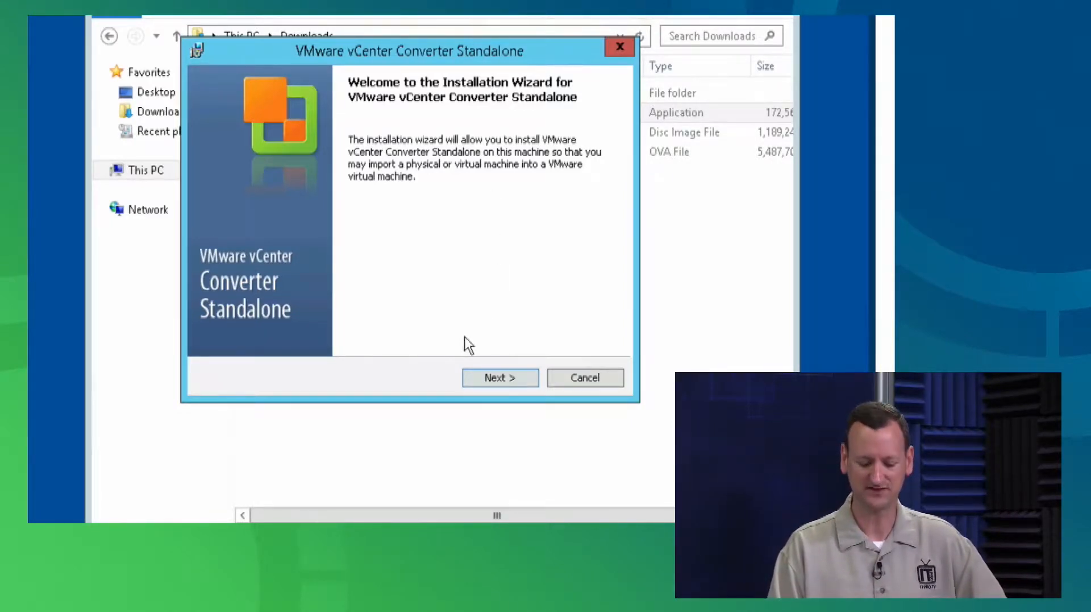
Accept the patent and licence agreements and keep the default installation folder
left_click(483, 376)
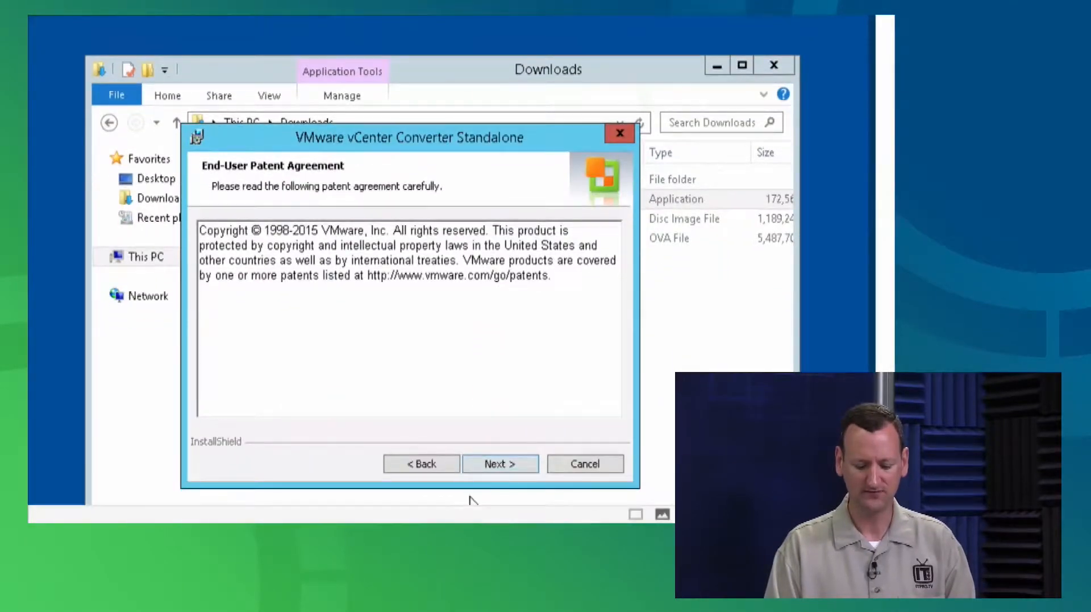
left_click(498, 464)
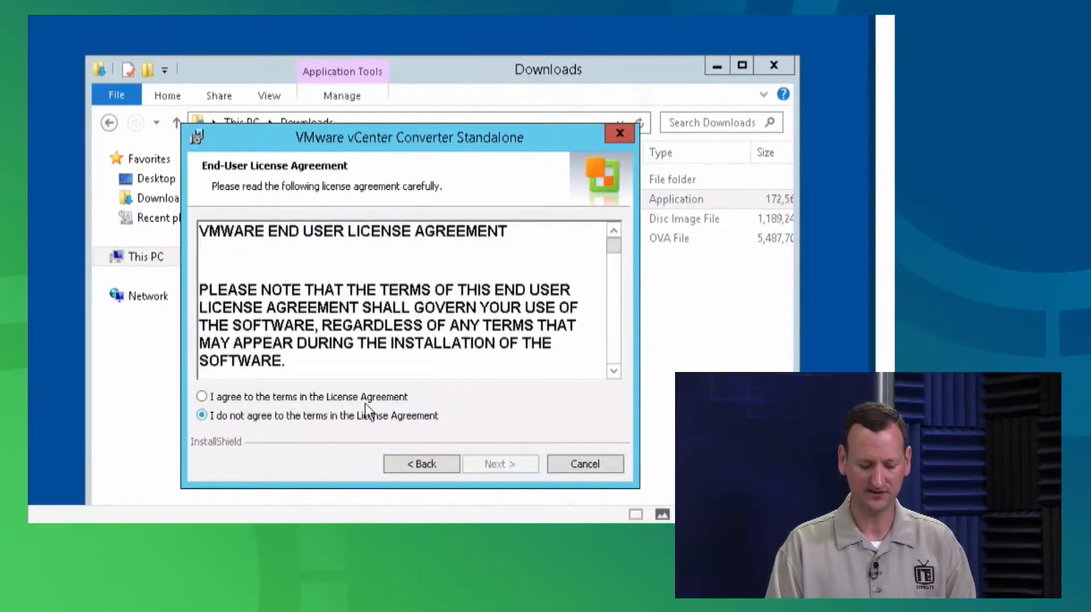
left_click(392, 398)
left_click(521, 463)
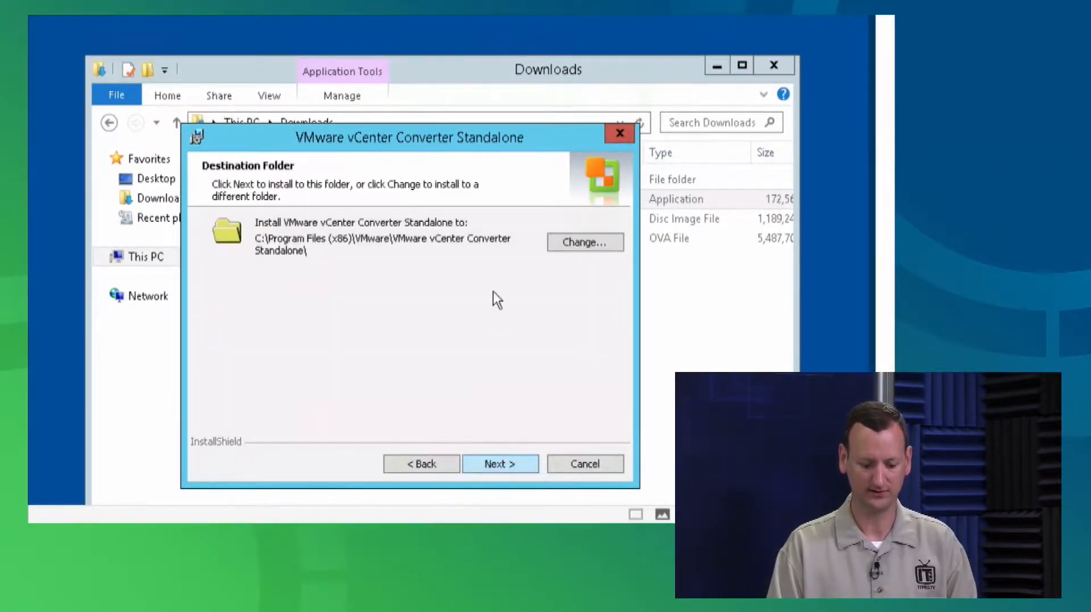
left_click(494, 465)
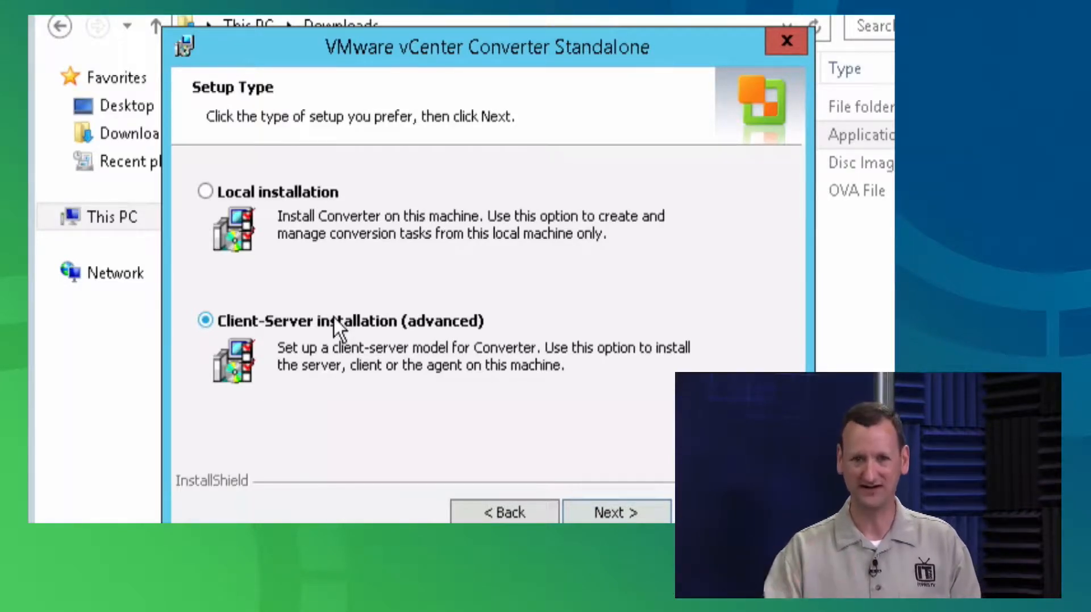
Choose the Local installation setup type and begin installing
left_click(281, 194)
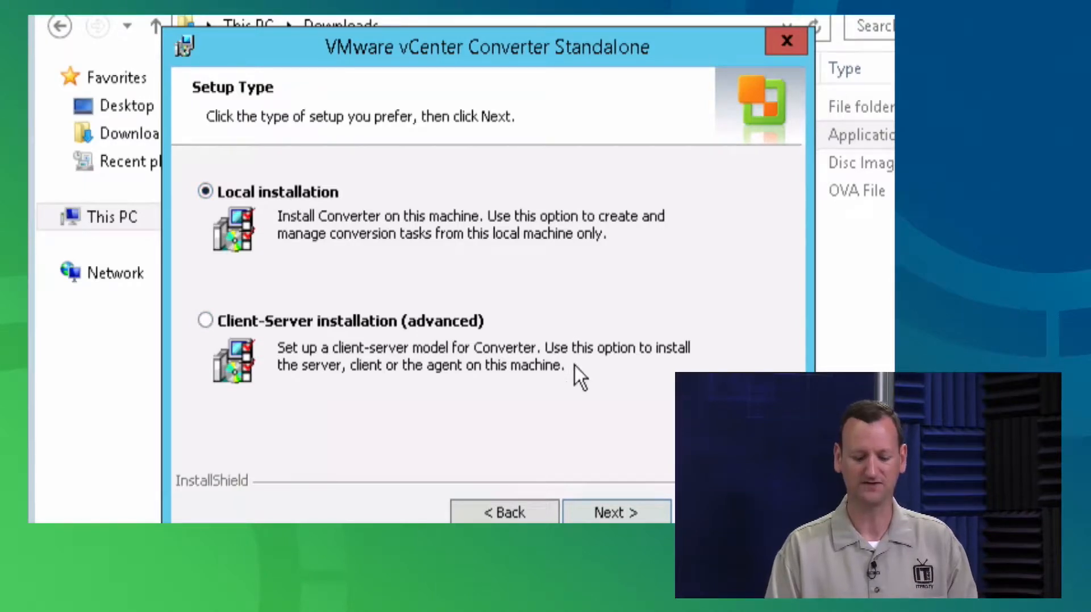
left_click(616, 512)
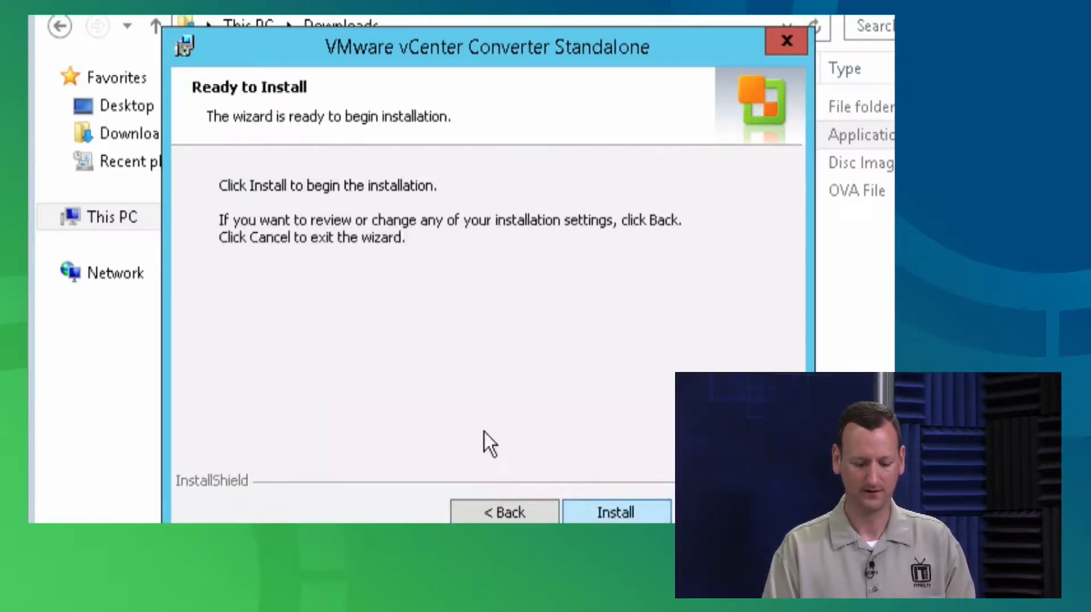
left_click(619, 503)
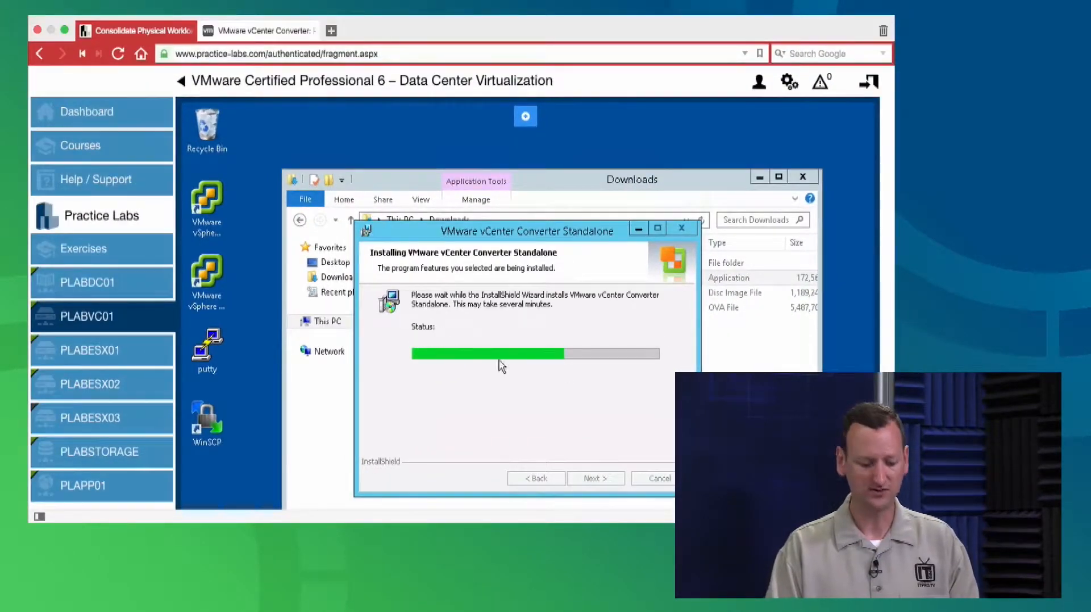
Switch to the PLABDC01 domain controller and connect to it
mouse_move(92, 288)
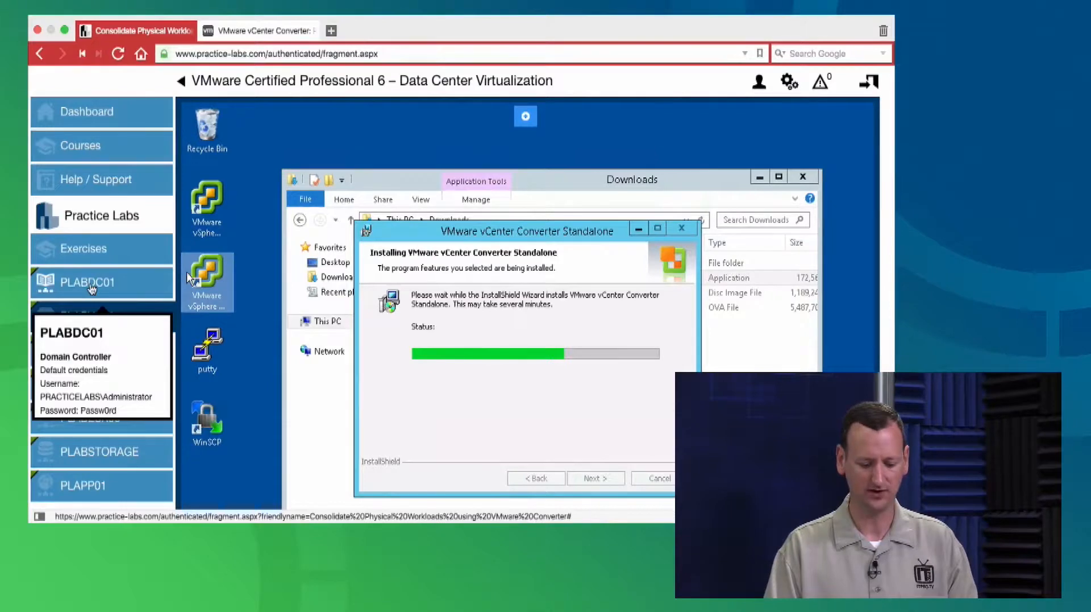
left_click(92, 289)
scroll(417, 338, "down", 5)
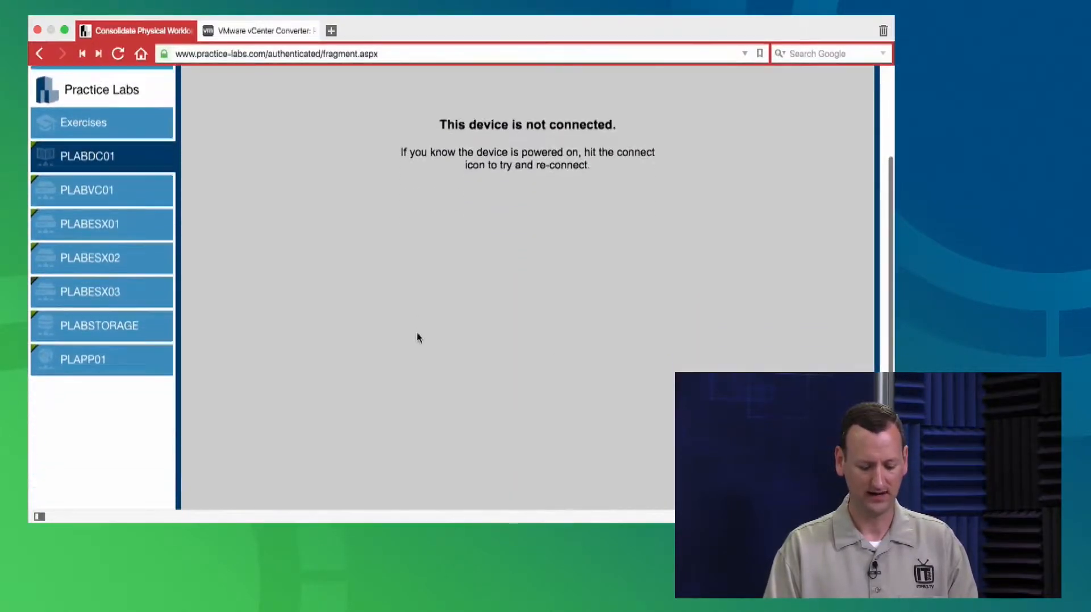
left_click(322, 489)
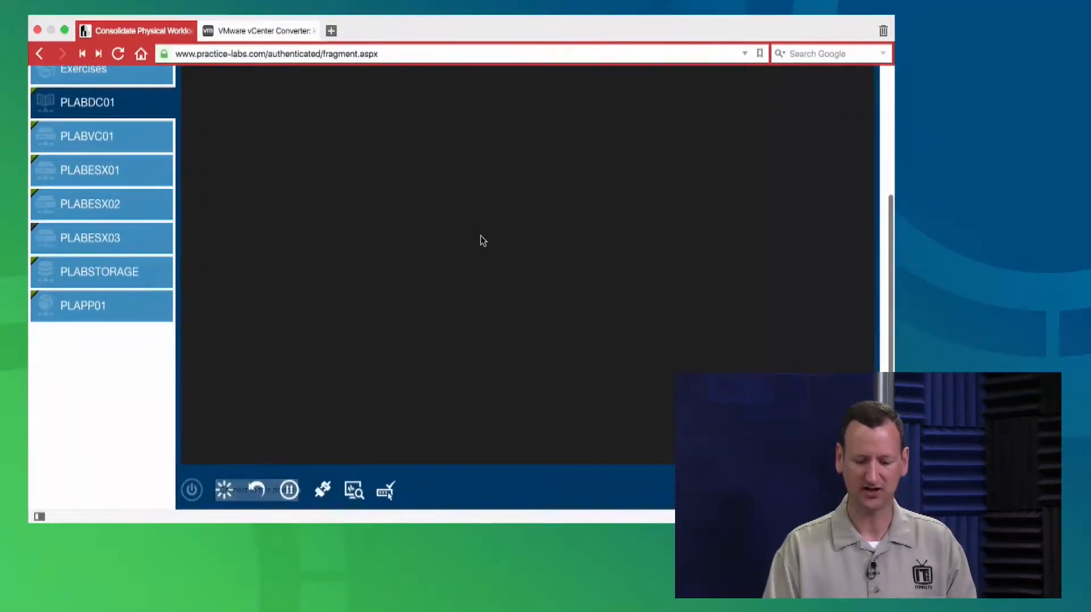
Close Server Manager on PLABDC01
scroll(759, 212, "up", 3)
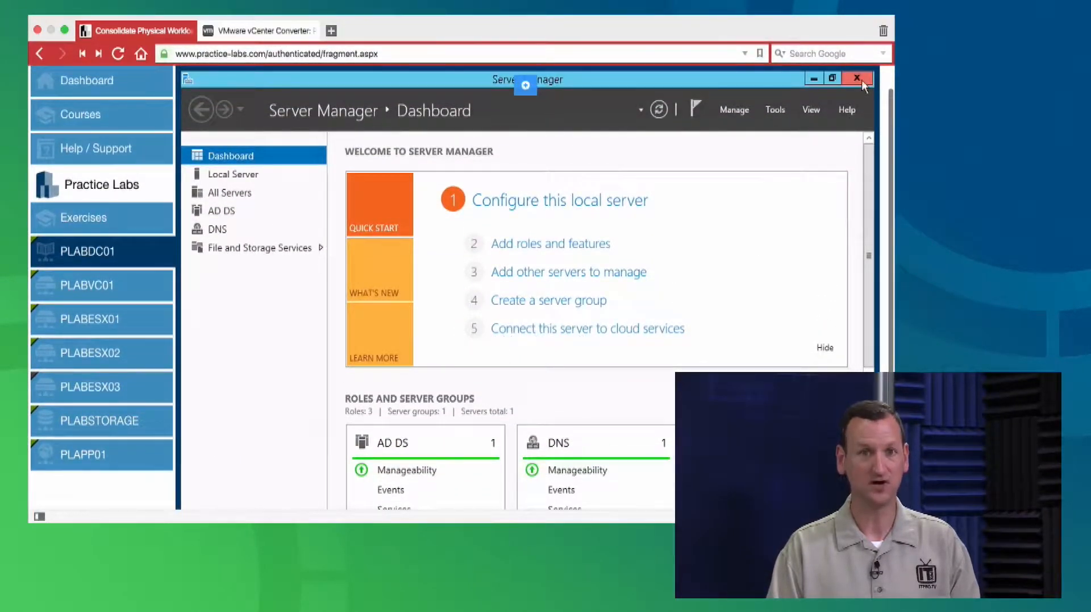
scroll(862, 80, "up", 1)
left_click(858, 109)
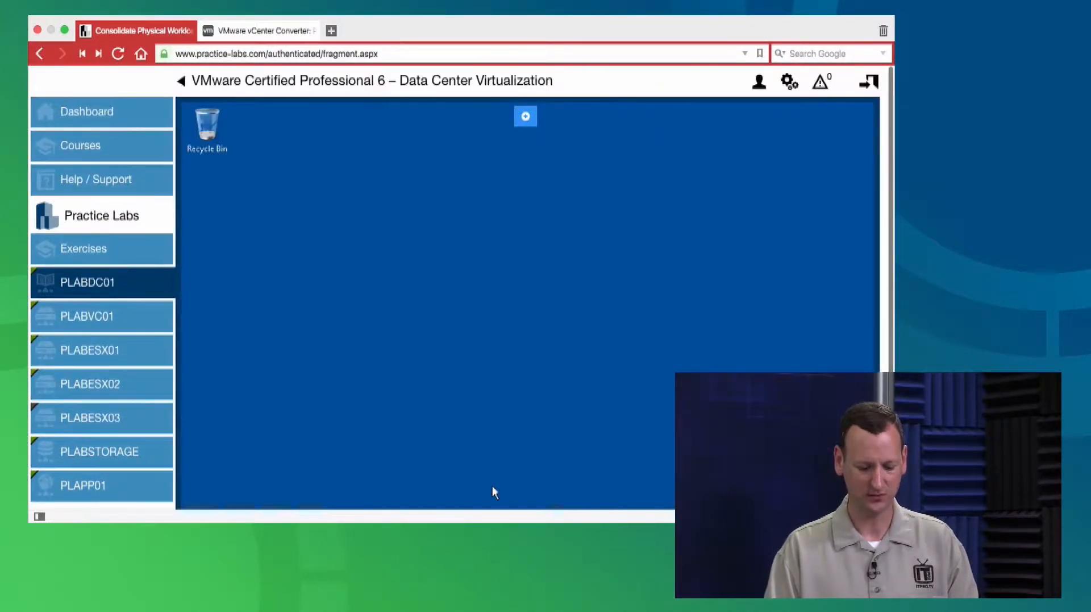
scroll(405, 323, "down", 3)
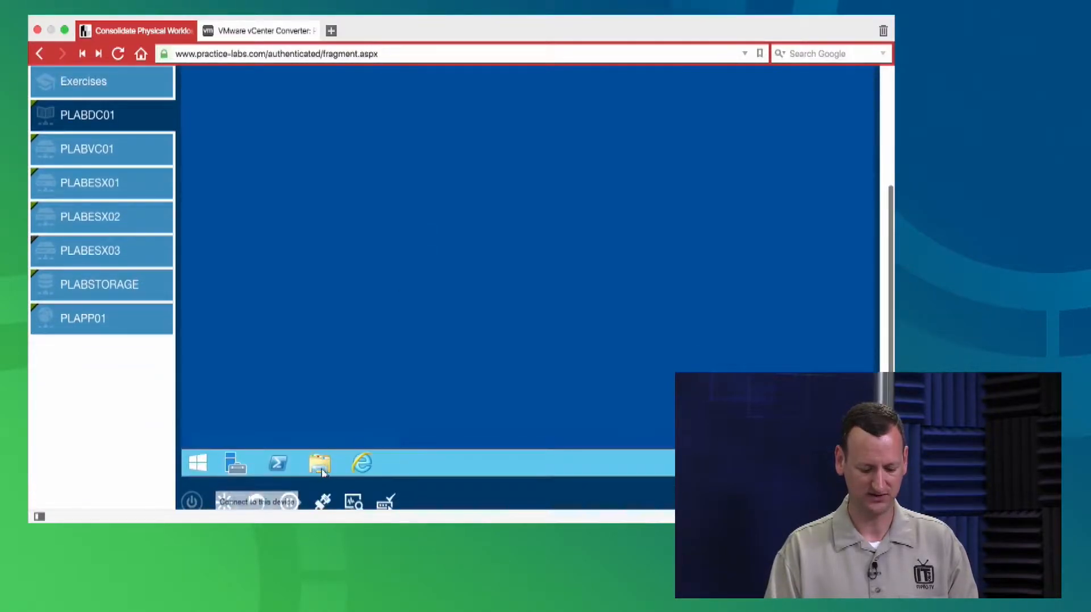
scroll(317, 462, "up", 3)
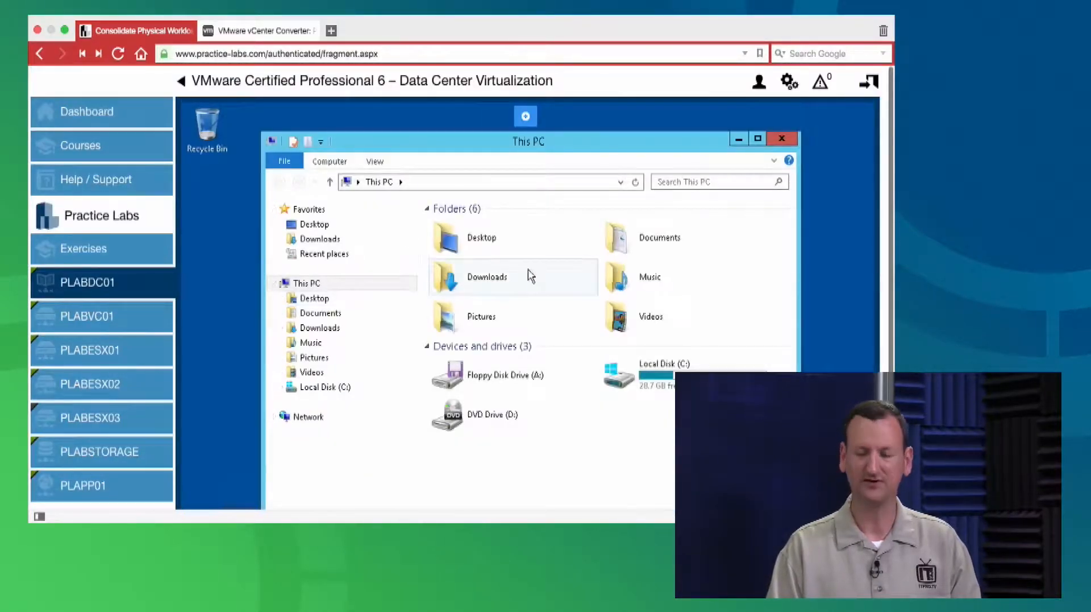
Create a new folder named convert in Documents
double_click(625, 245)
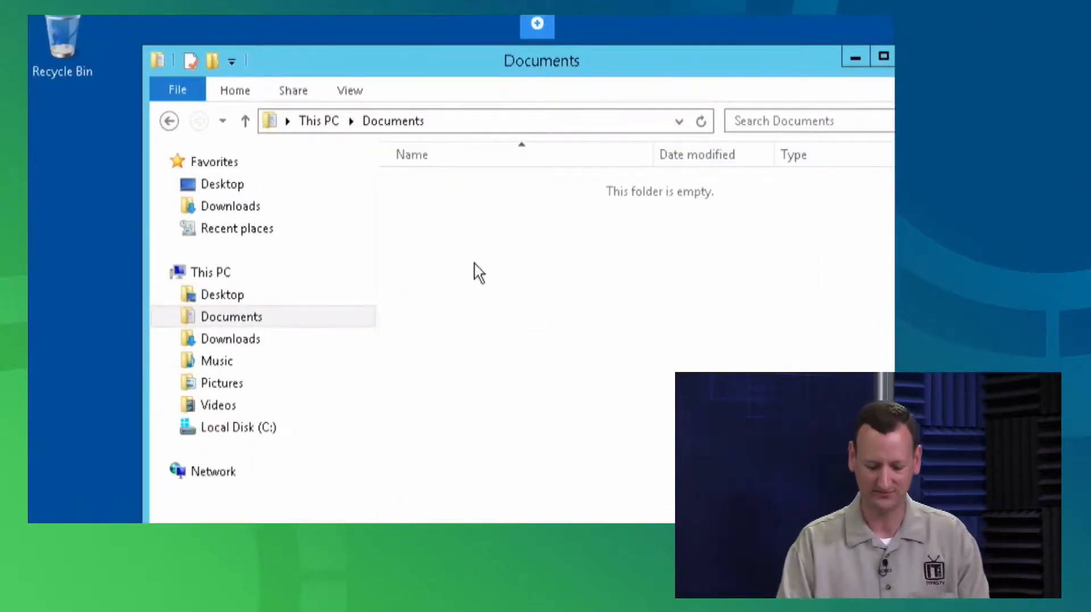
right_click(481, 271)
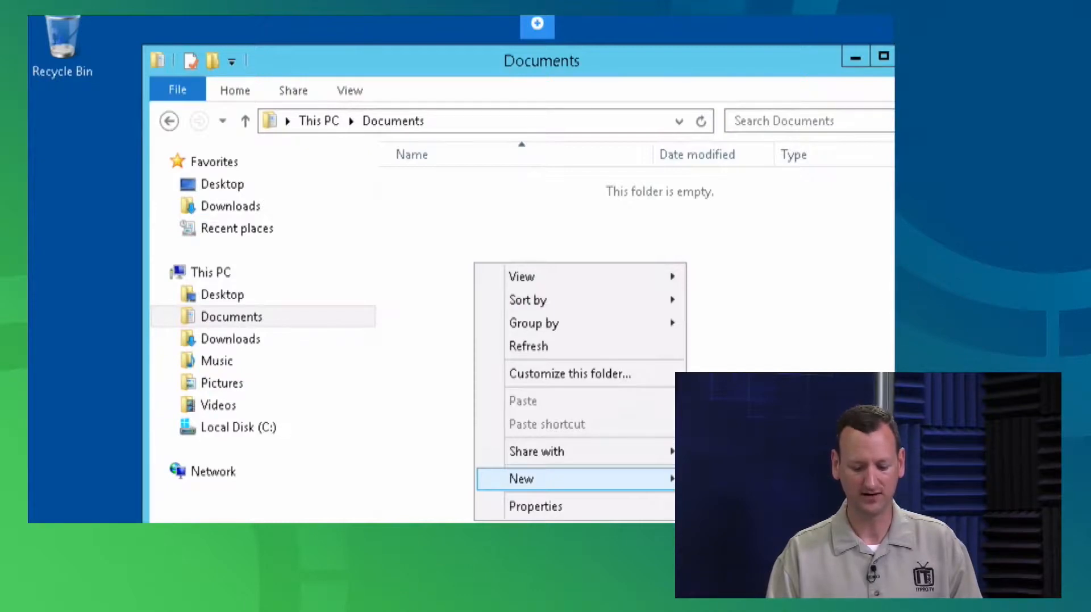
left_click(733, 478)
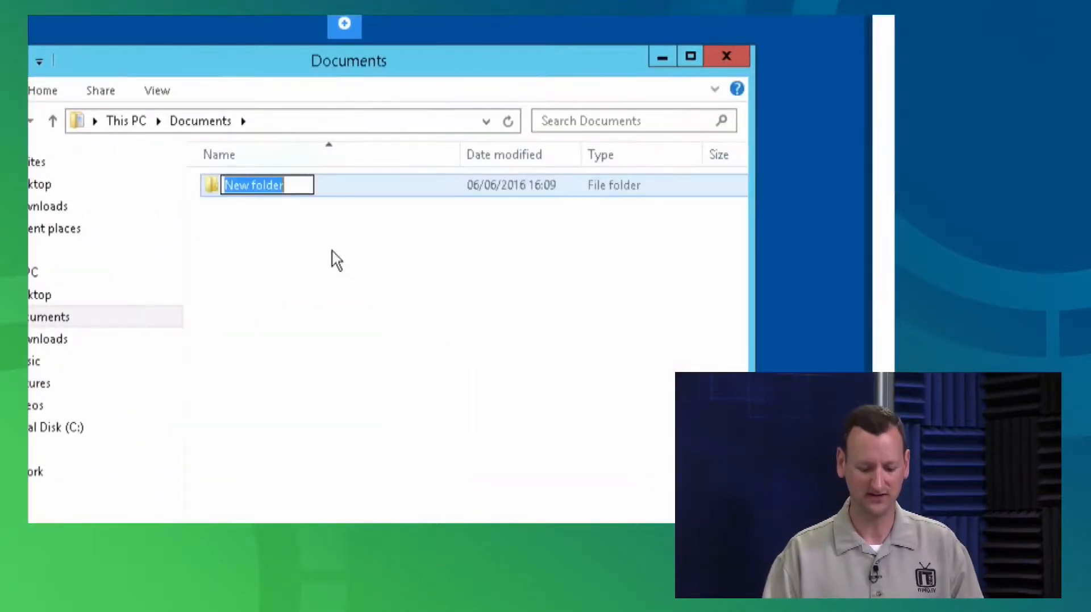
type("convert")
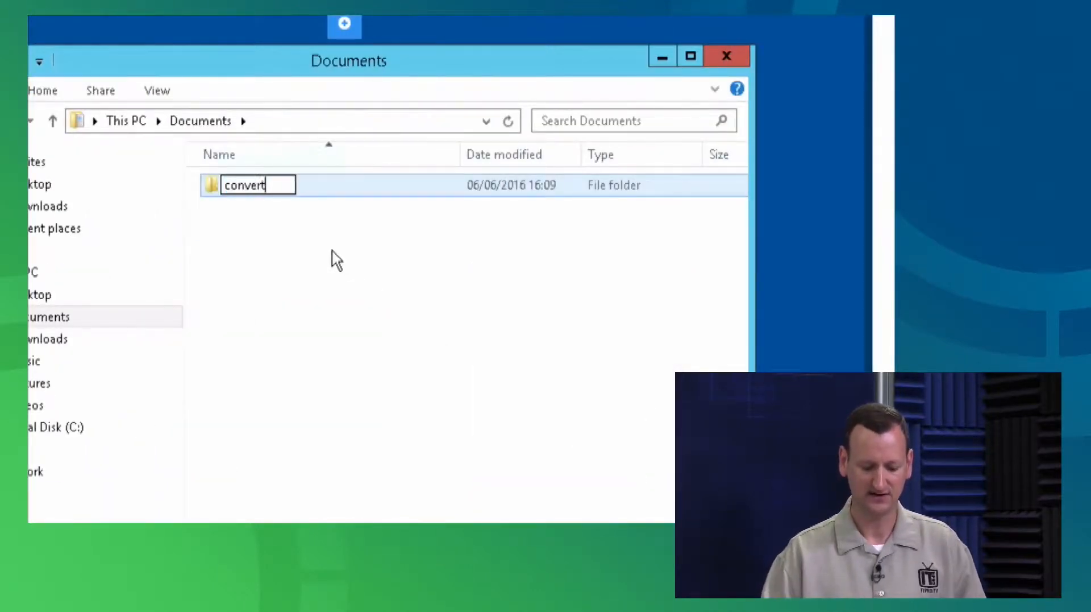
key("Return")
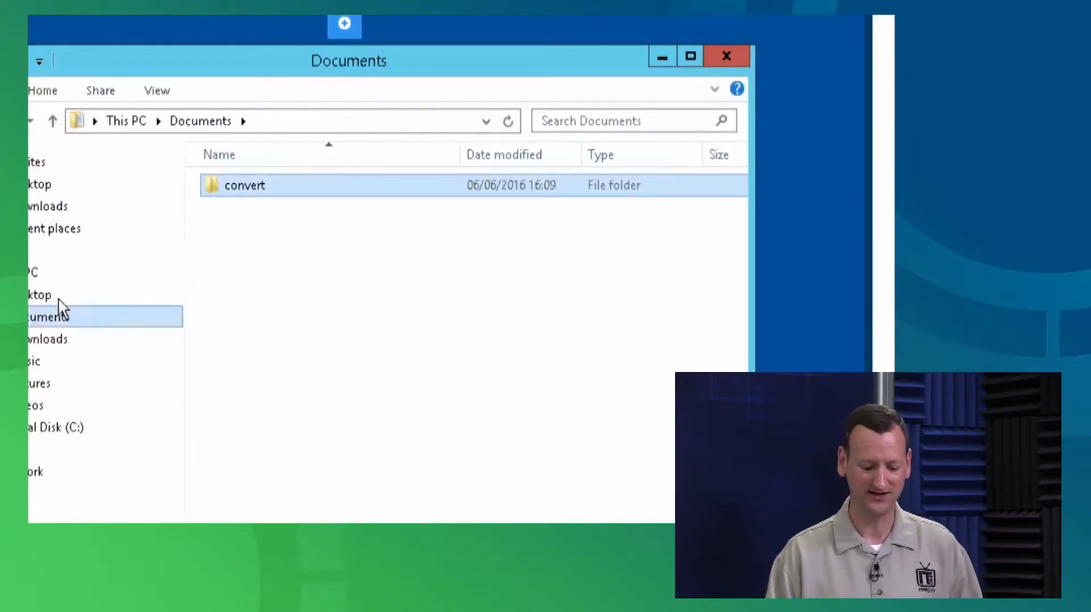
Move the convert folder to Local Disk (C:) and select it there
left_click_drag(292, 183, 133, 433)
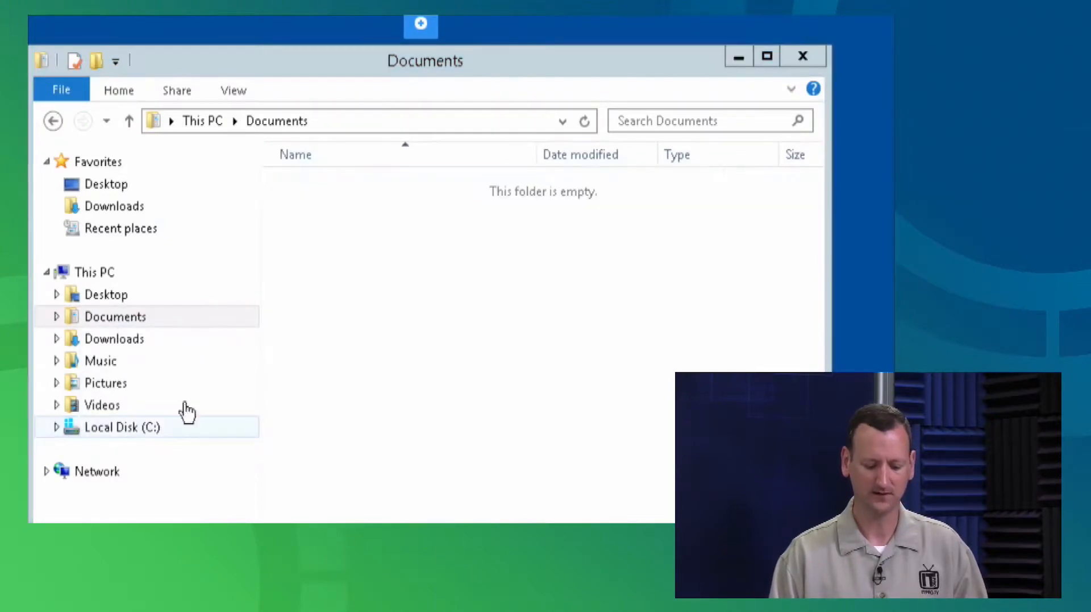
left_click(147, 432)
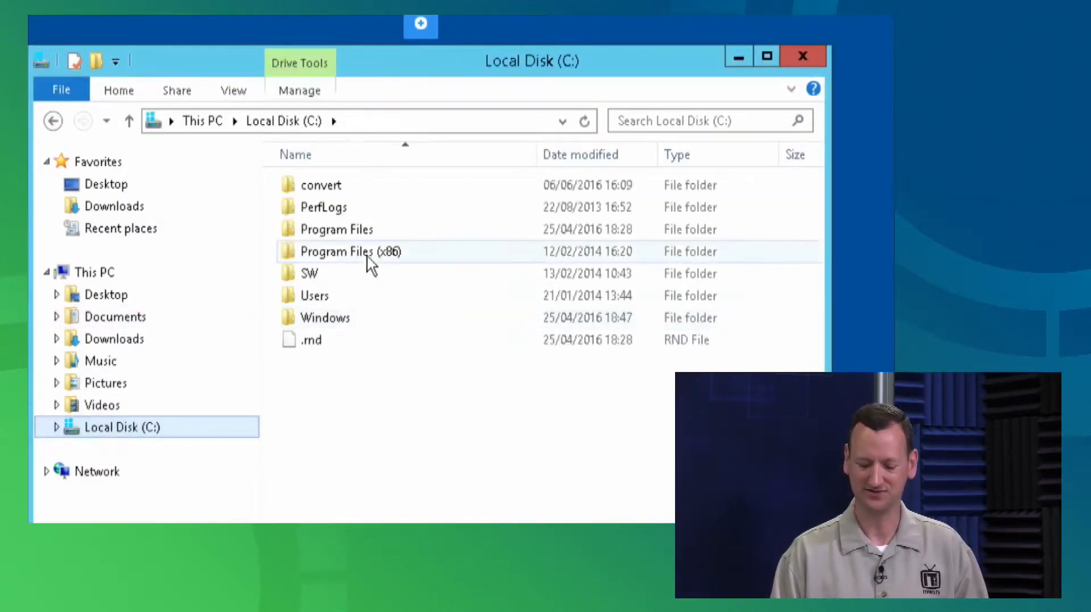
left_click(319, 189)
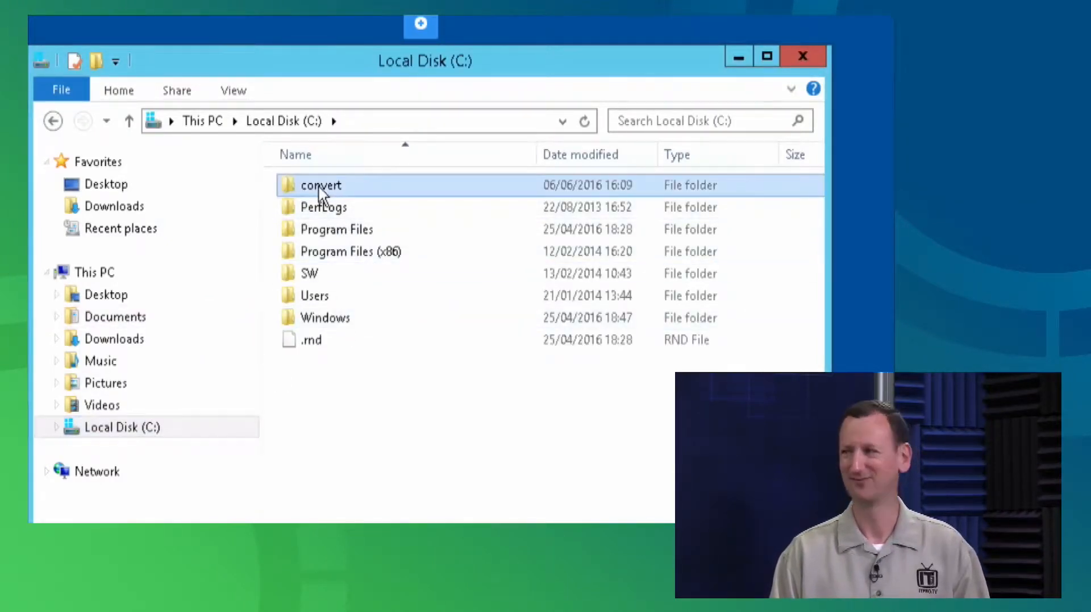
Turn on Share this folder for convert in its Advanced Sharing settings
right_click(319, 185)
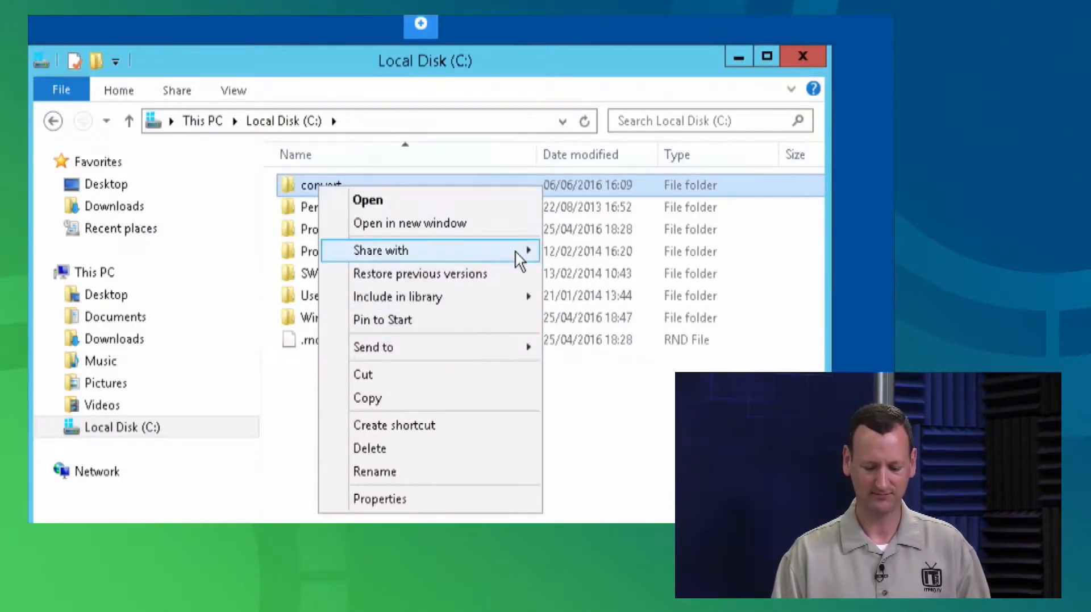
mouse_move(515, 250)
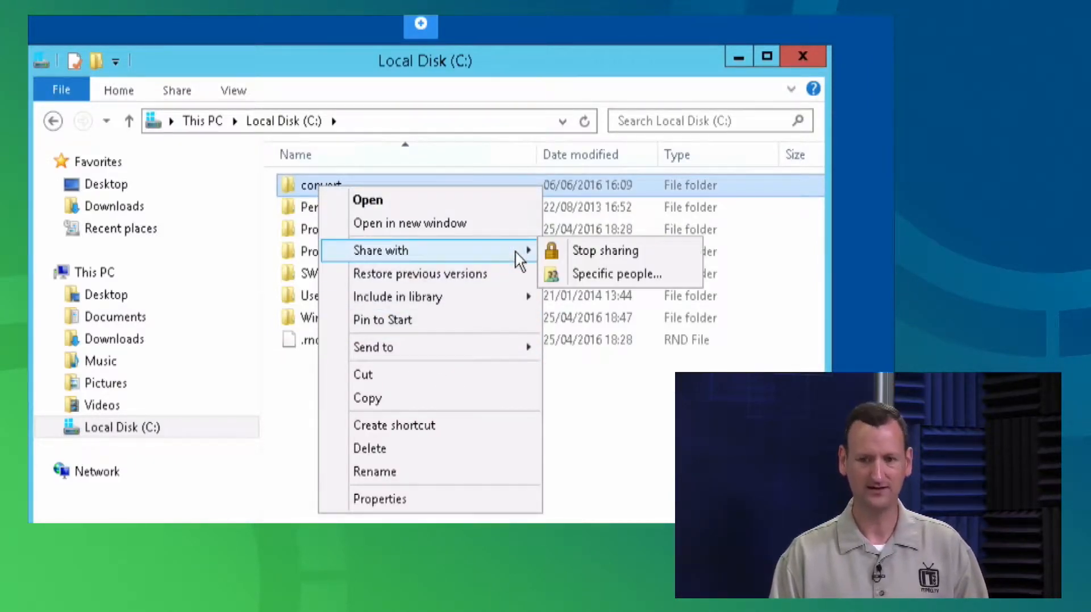
left_click(435, 499)
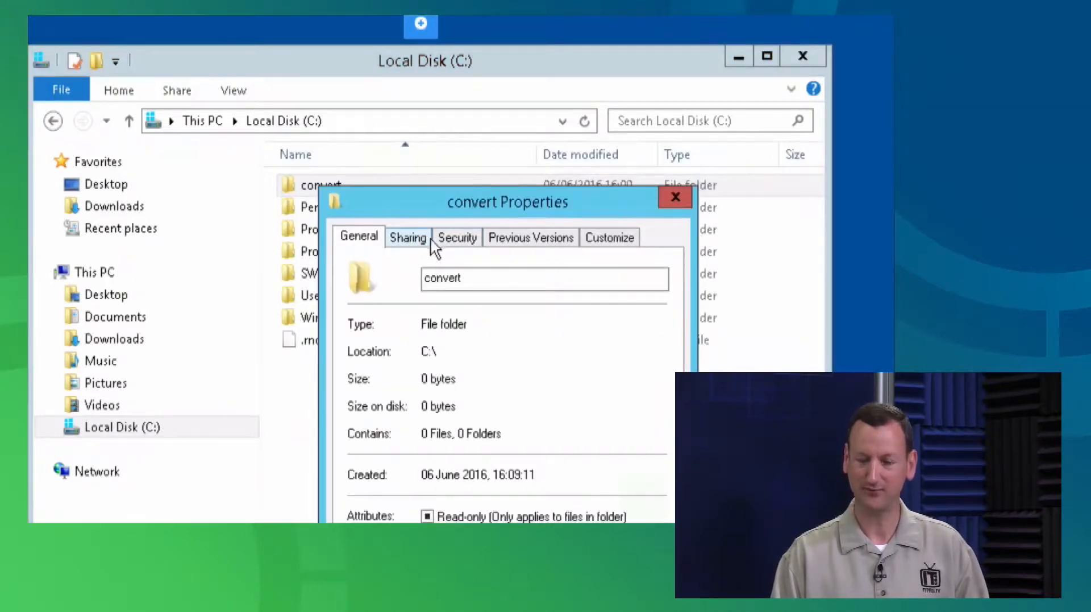
left_click(412, 239)
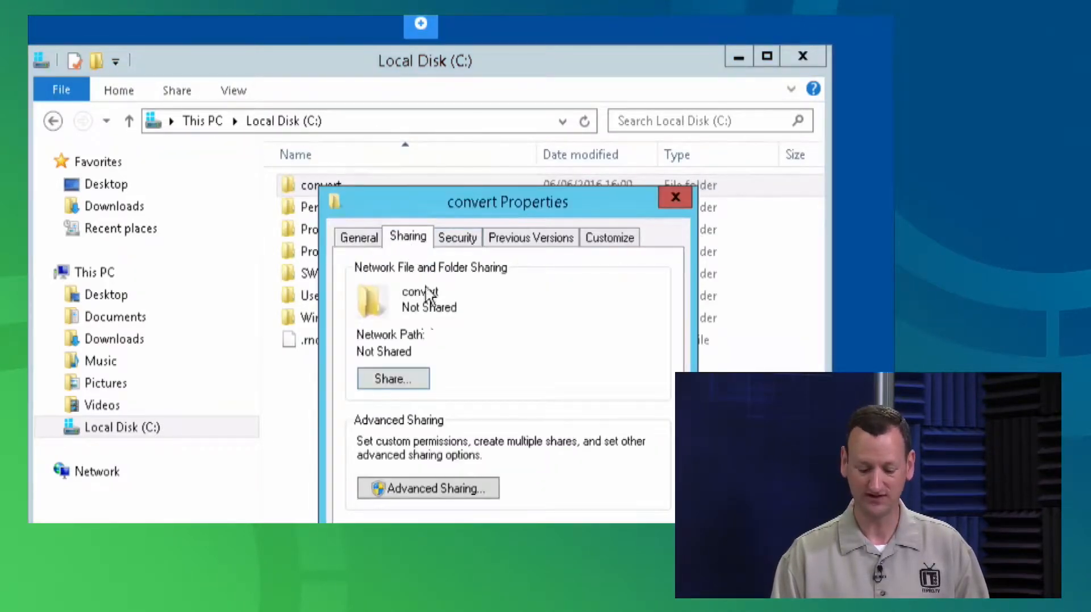
left_click(408, 488)
left_click(410, 275)
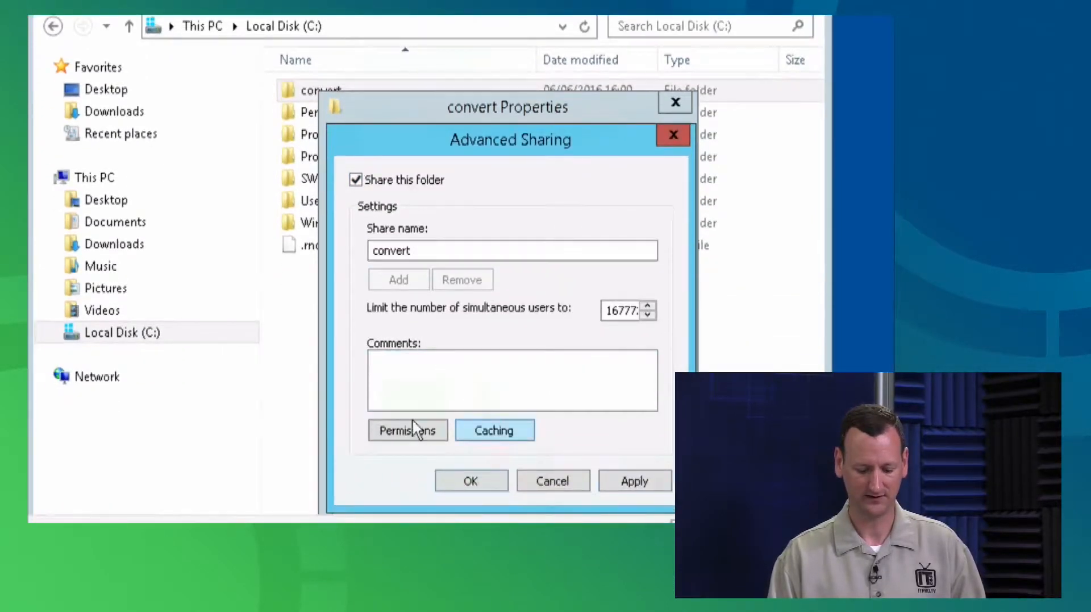
Add the Administrators group with Full Control to the share and confirm all dialogs
left_click(407, 428)
left_click(572, 355)
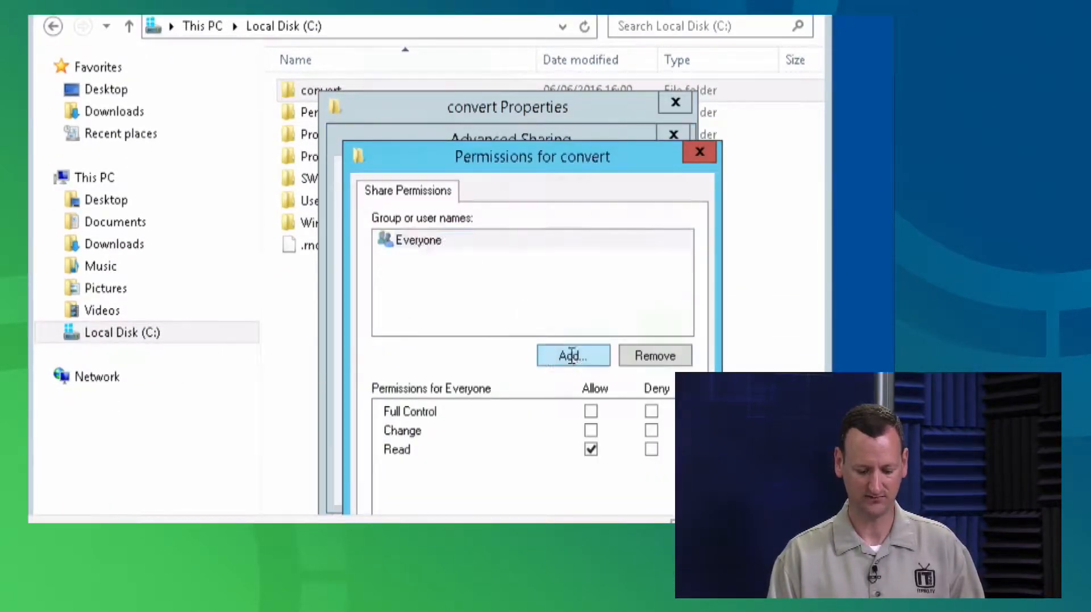
type("administrators")
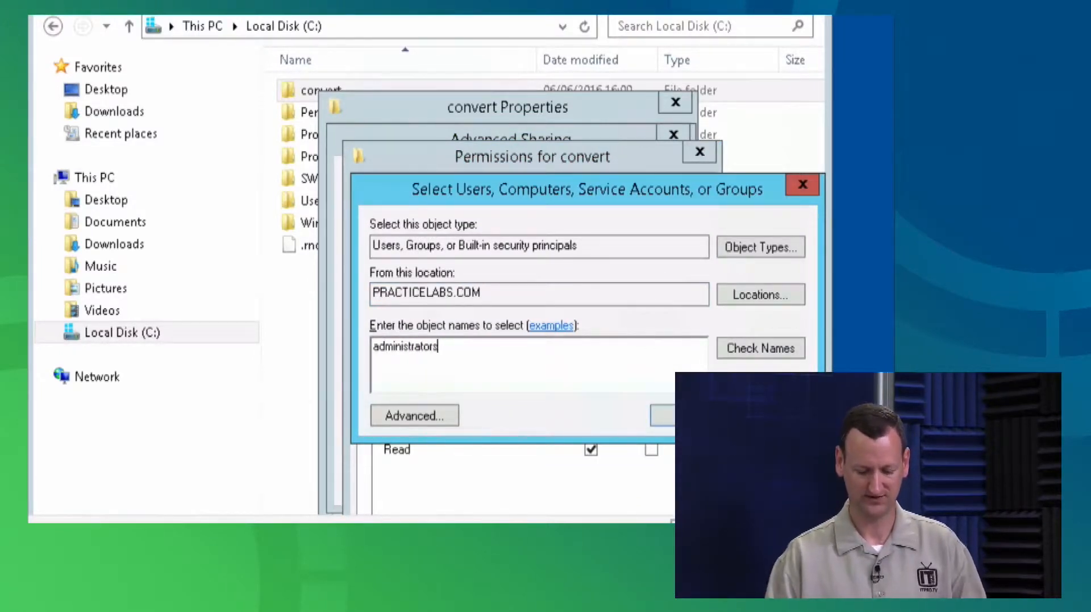
left_click(778, 345)
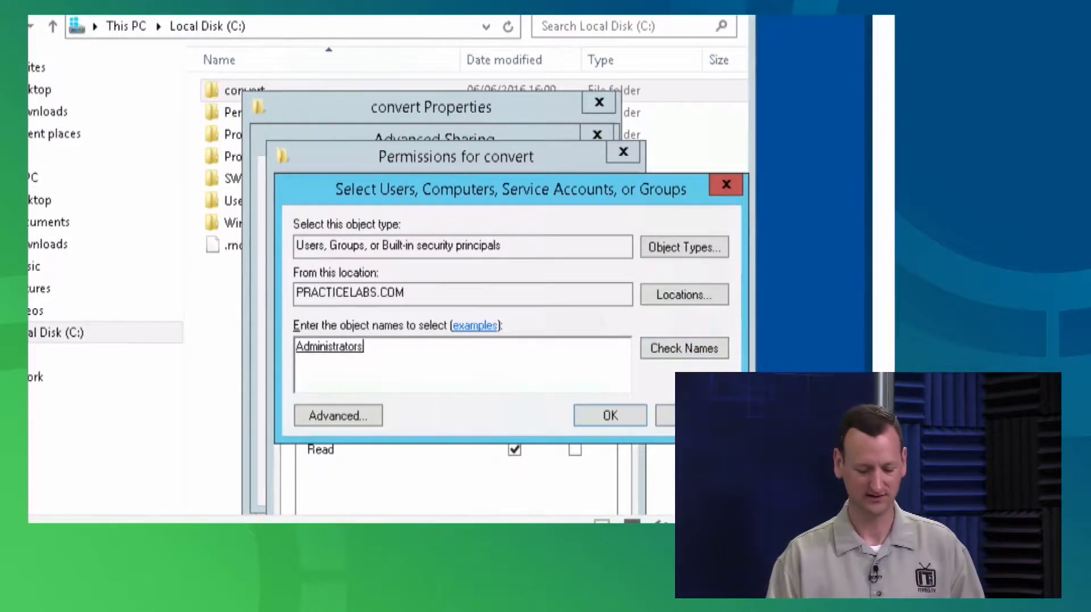
left_click(616, 415)
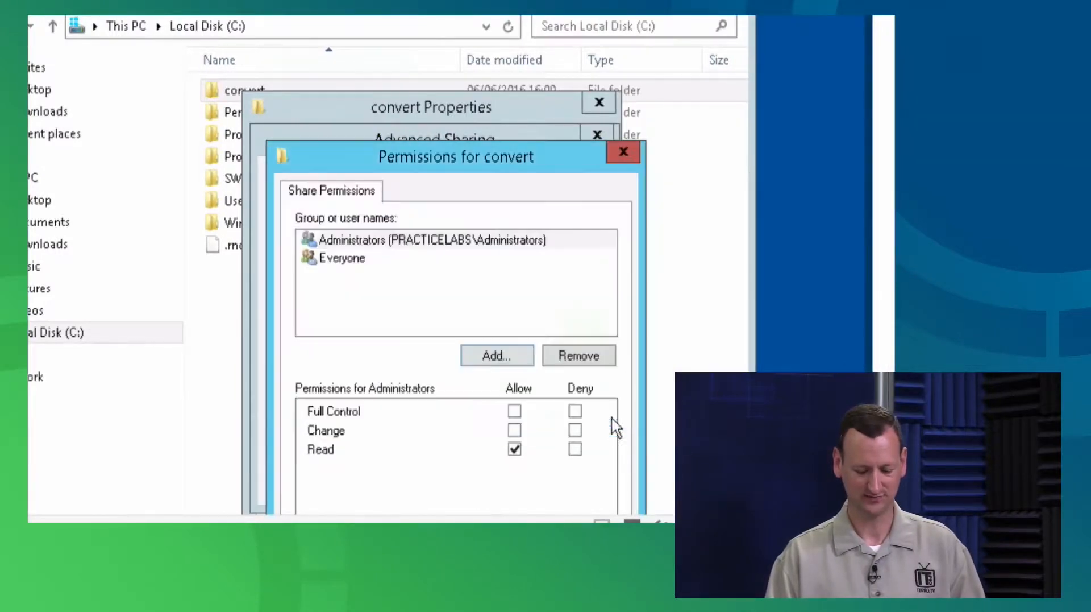
left_click(515, 410)
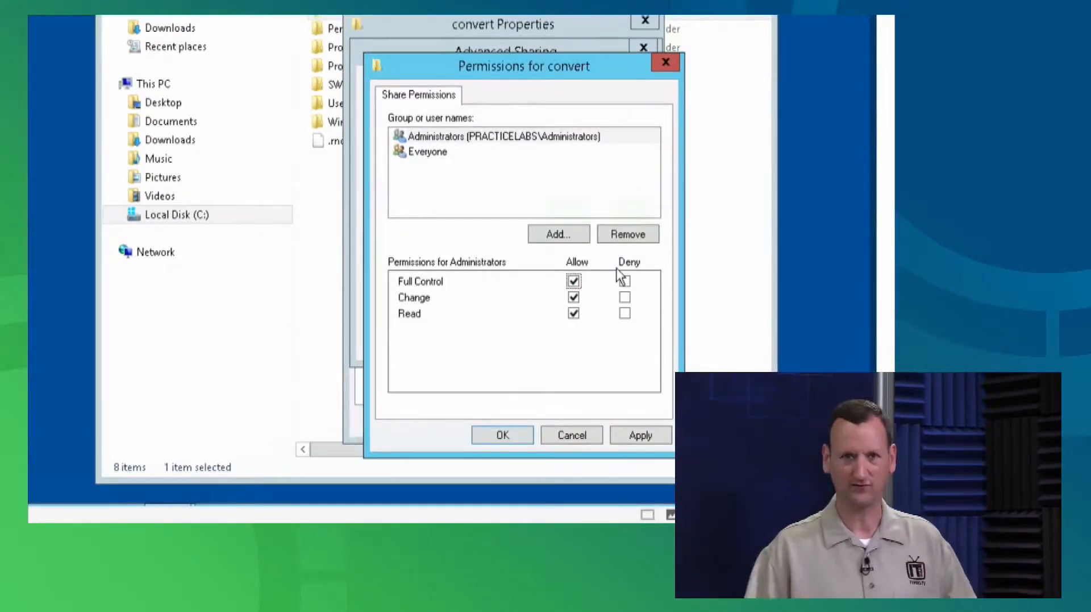
left_click(505, 434)
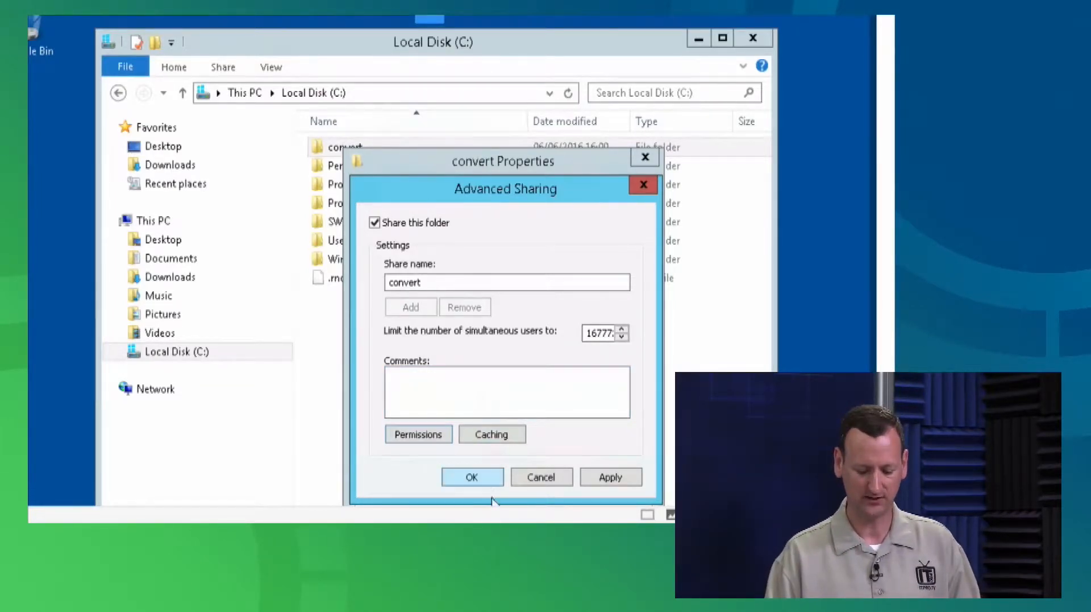
left_click(480, 484)
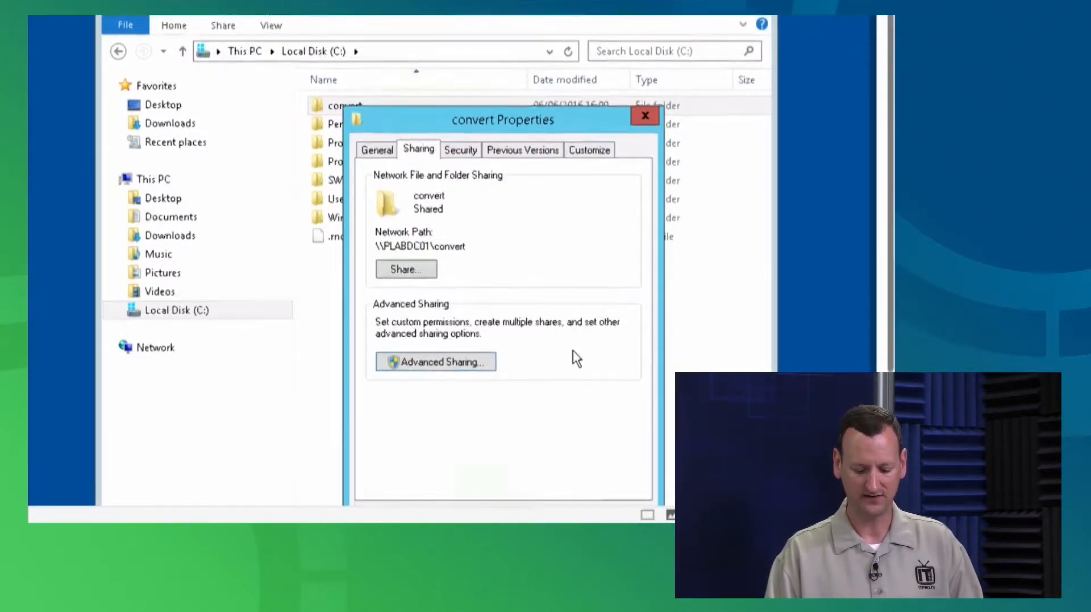
left_click(481, 488)
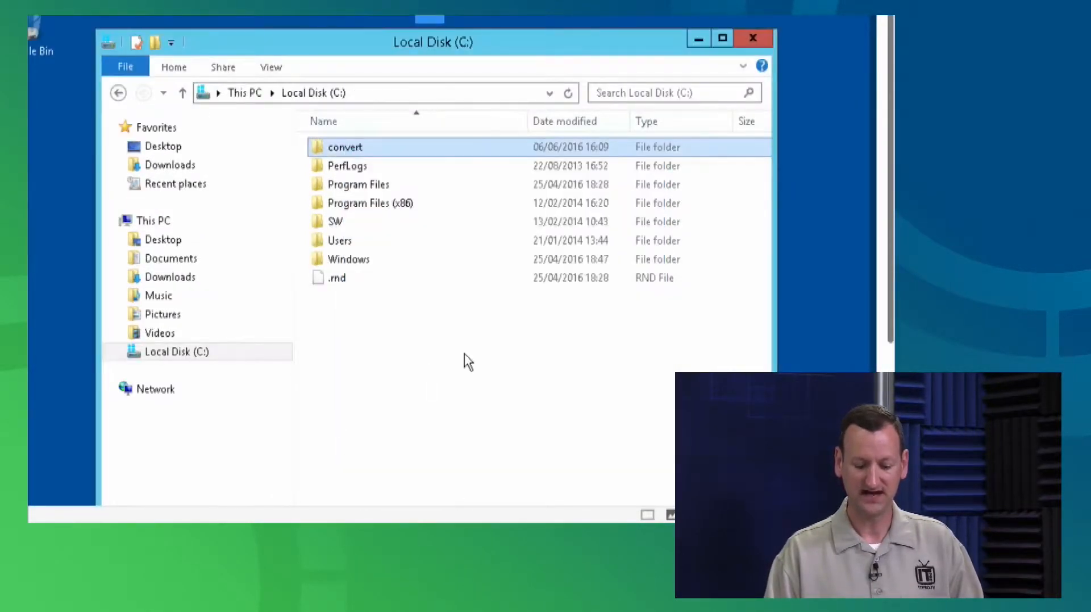
Open the \\plabdc01\convert share in File Explorer
left_click(335, 302)
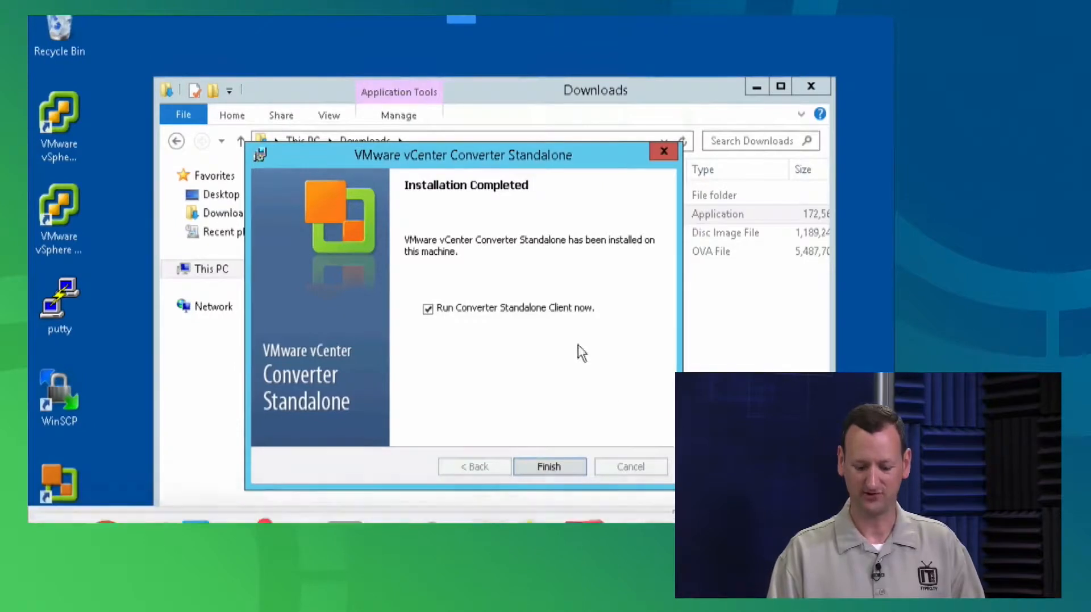
key("Return")
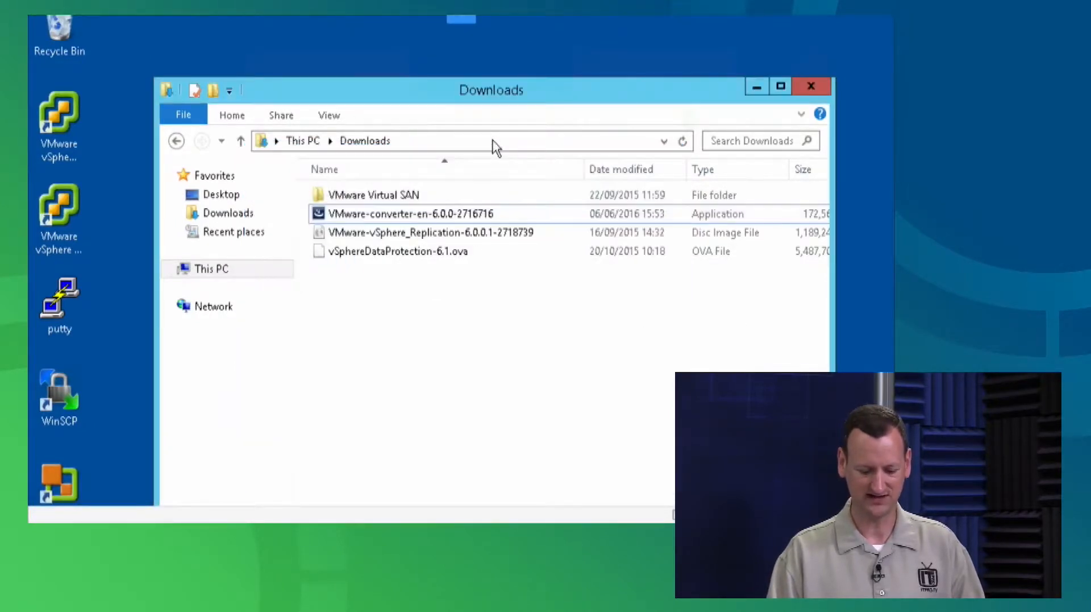
left_click(492, 139)
type("\\\\")
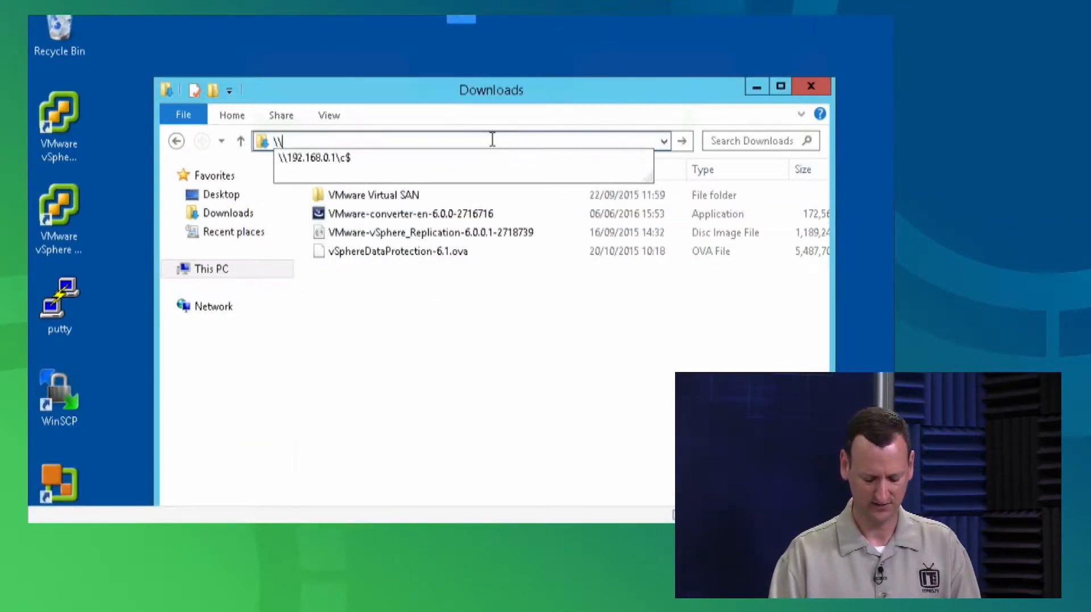
type("plabdc01\\con")
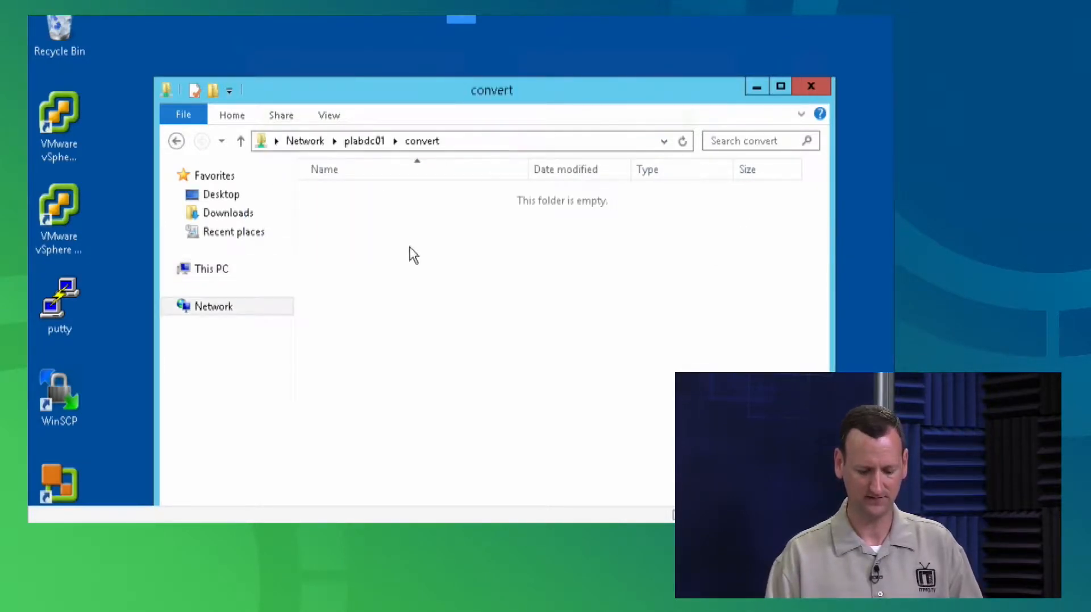
Create a new text document with the default name in the share, then close the window
right_click(451, 278)
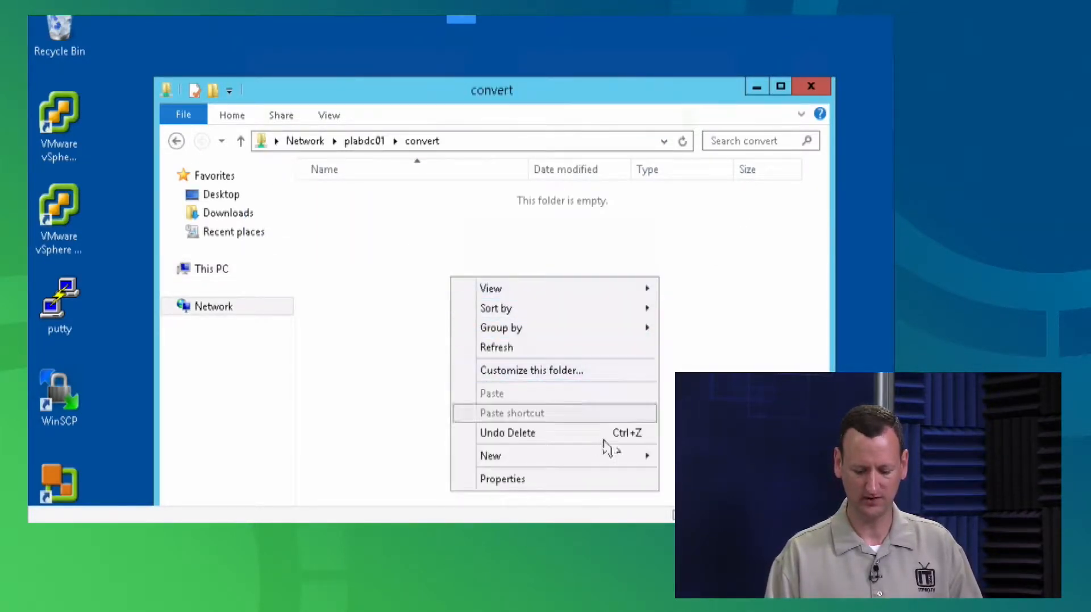
mouse_move(653, 455)
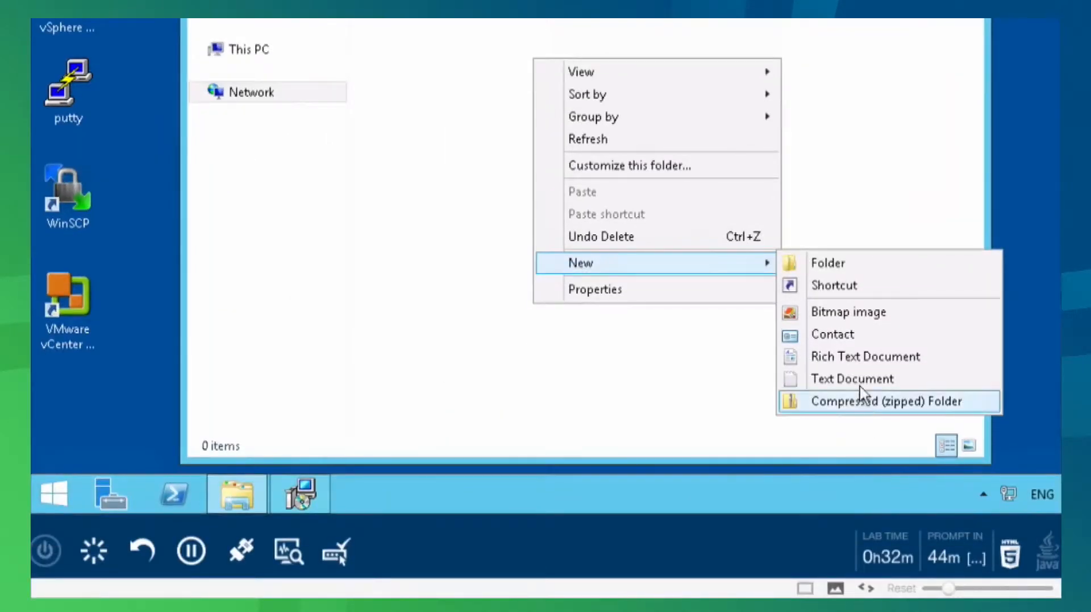
left_click(813, 379)
left_click(646, 370)
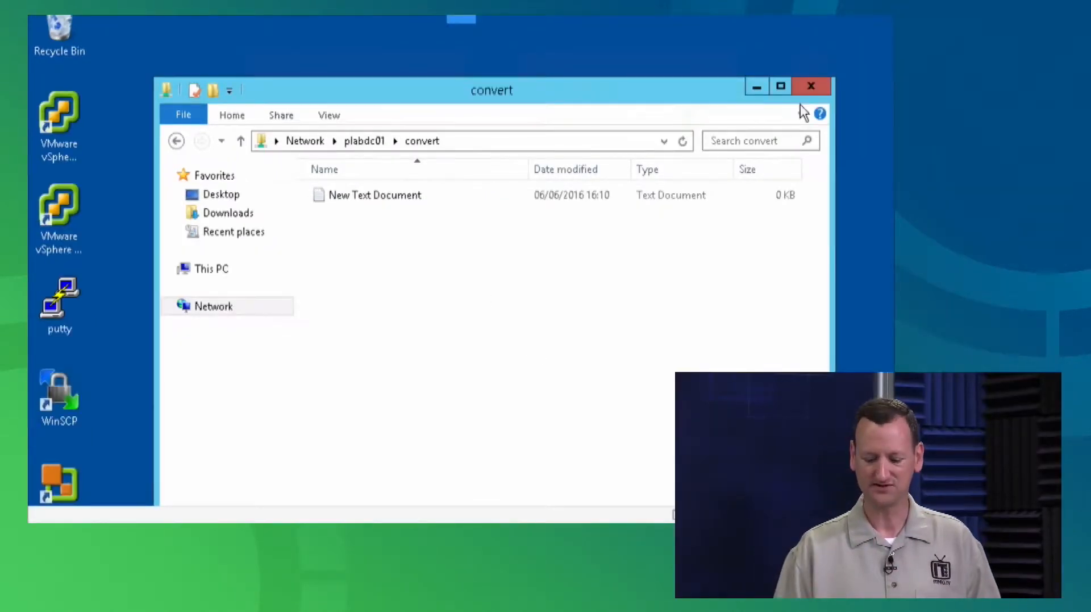
left_click(817, 82)
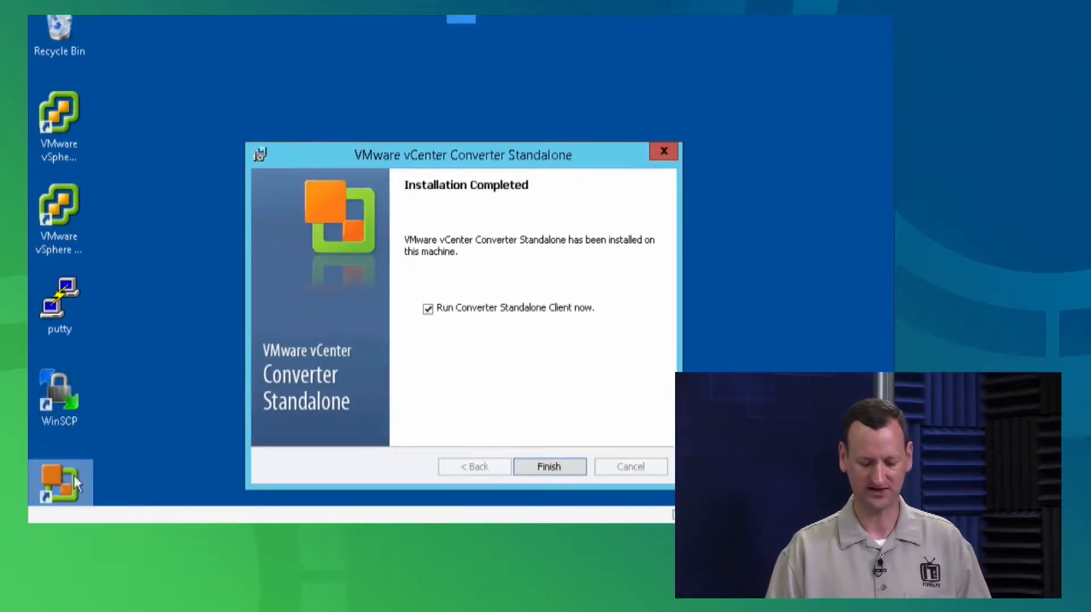
Finish setup with Run Converter Standalone Client checked and move the Converter window top-left
left_click(542, 467)
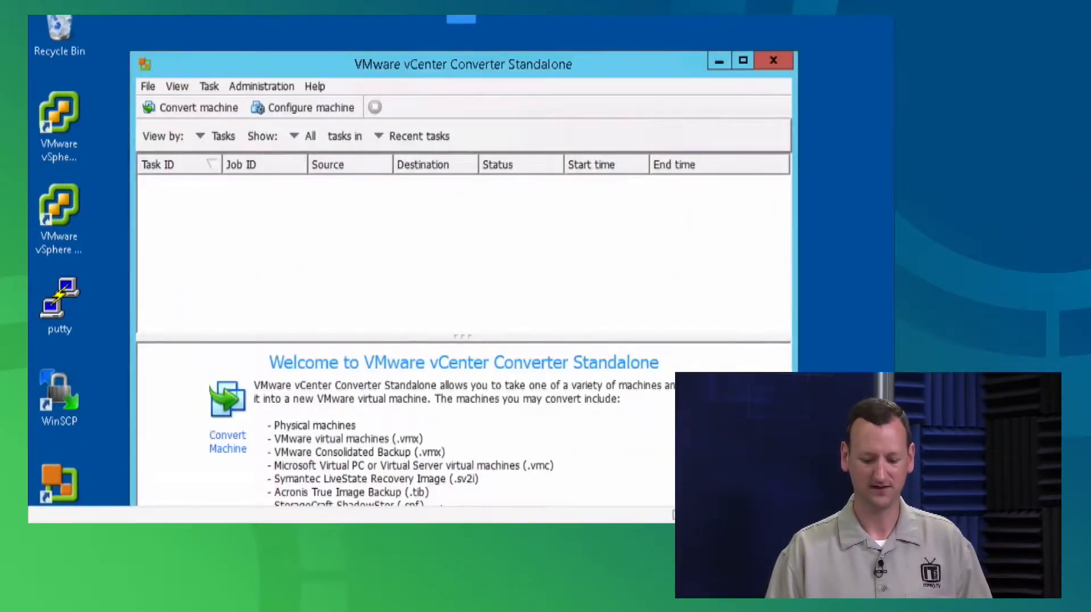
left_click_drag(568, 59, 469, 22)
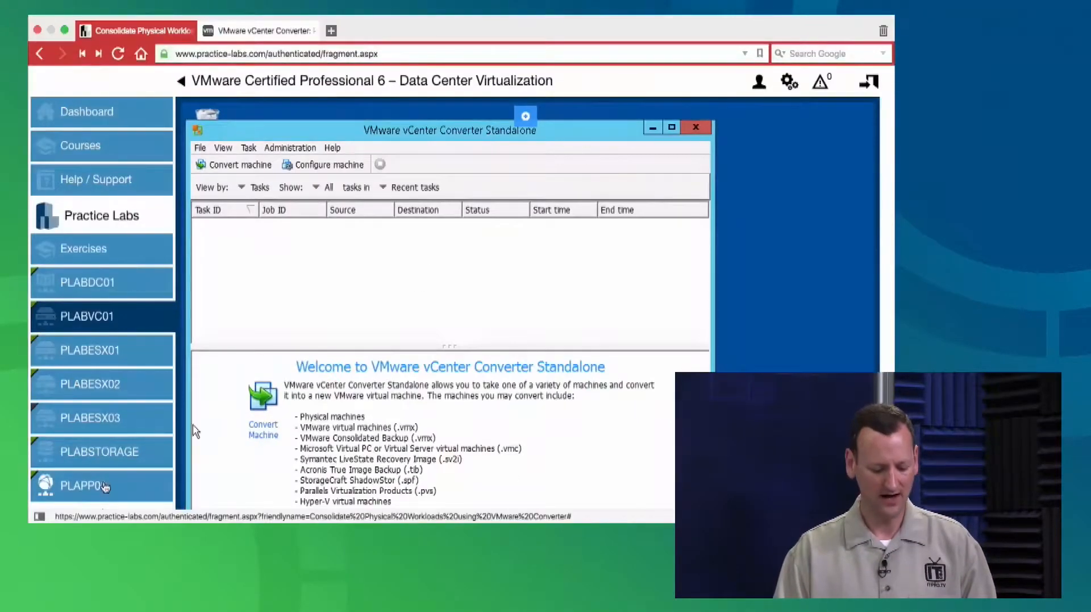
Switch to the PLAPP01 lab machine
left_click(105, 486)
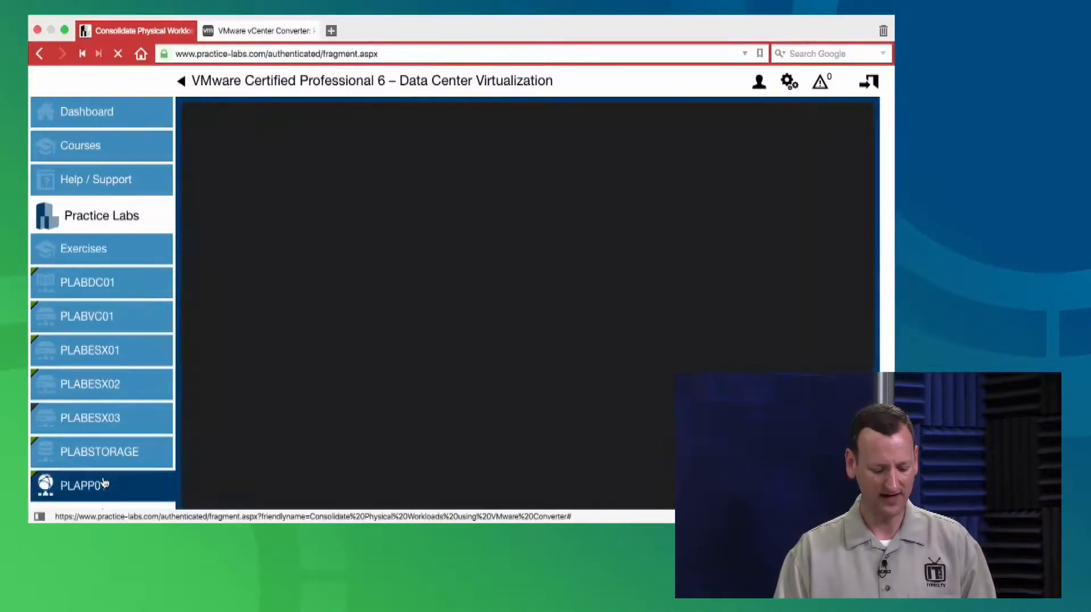
scroll(549, 374, "down", 3)
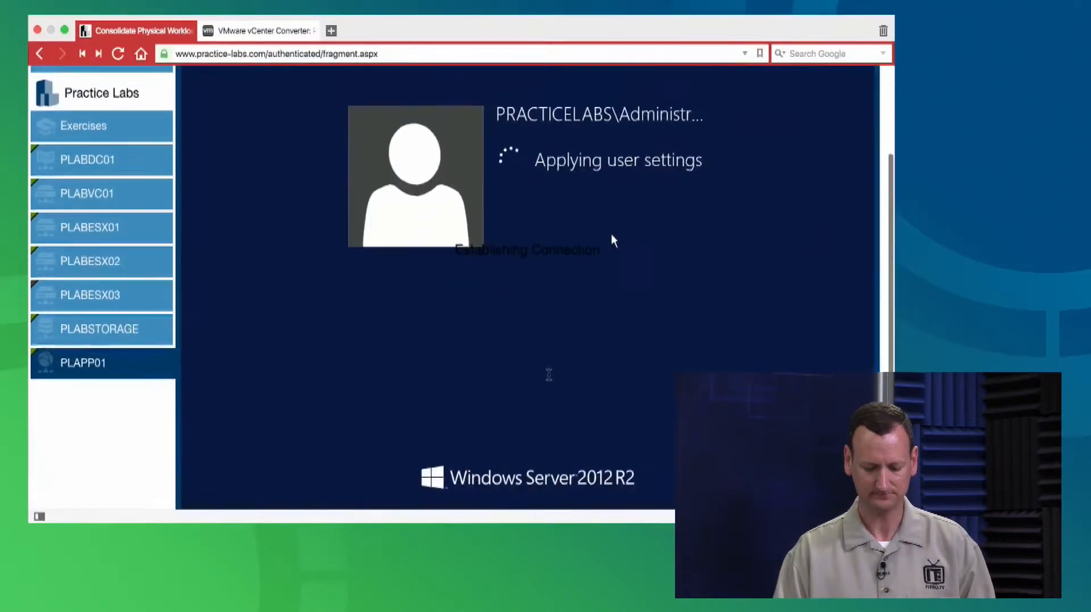
scroll(449, 334, "down", 2)
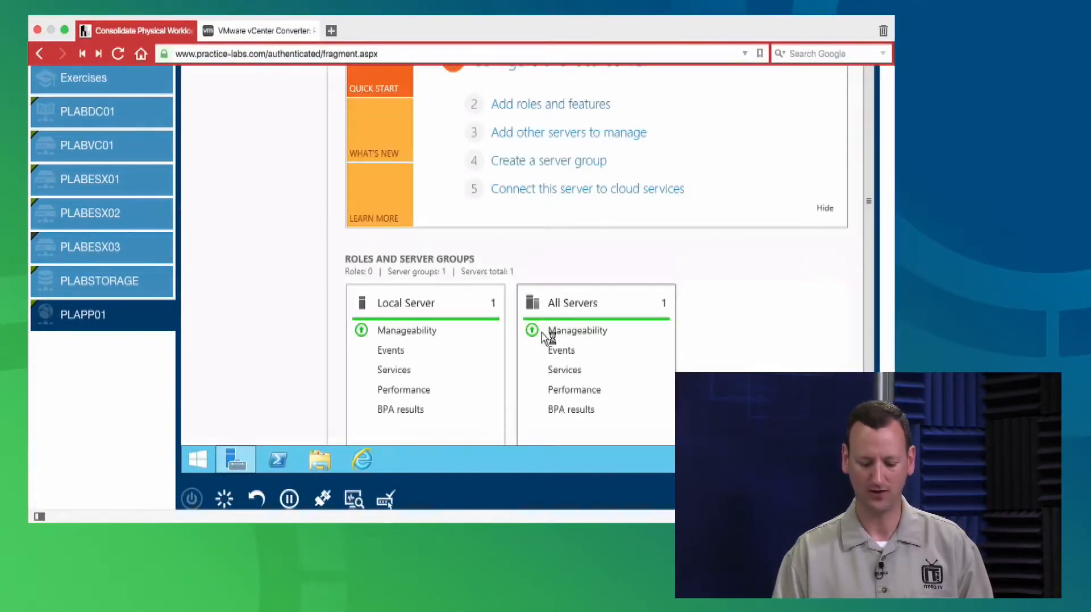
scroll(546, 337, "up", 3)
Review the Local Server and Dashboard pages, then close Server Manager
left_click(226, 207)
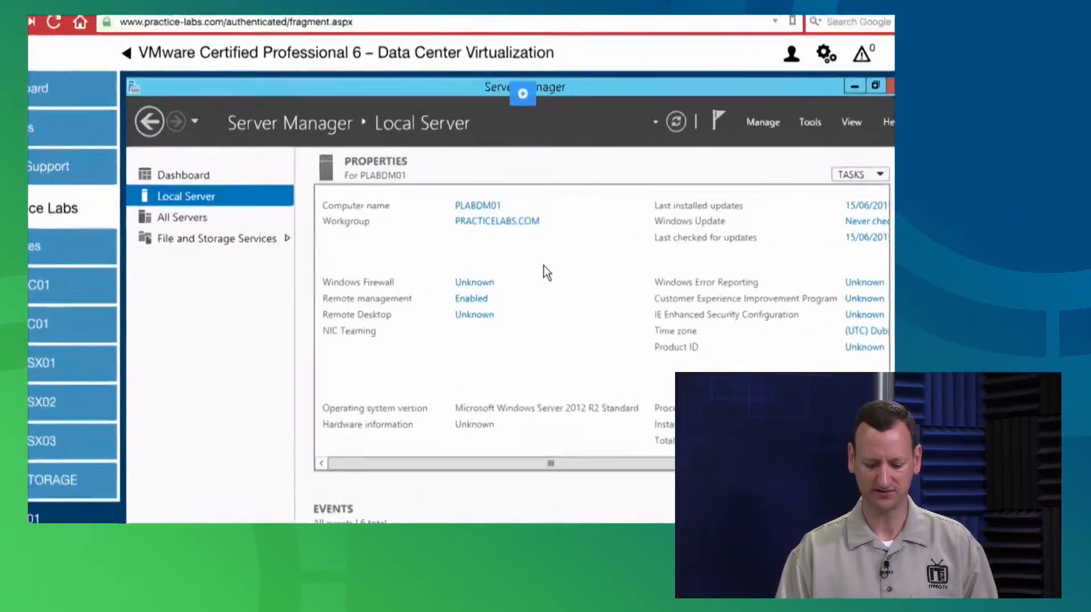
left_click(467, 220)
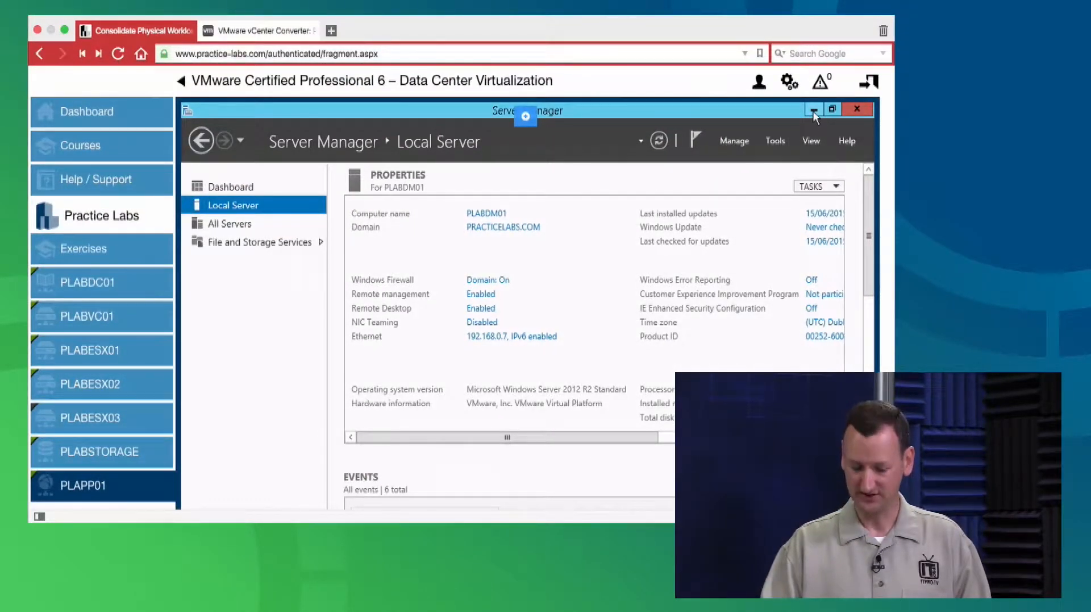
left_click(228, 193)
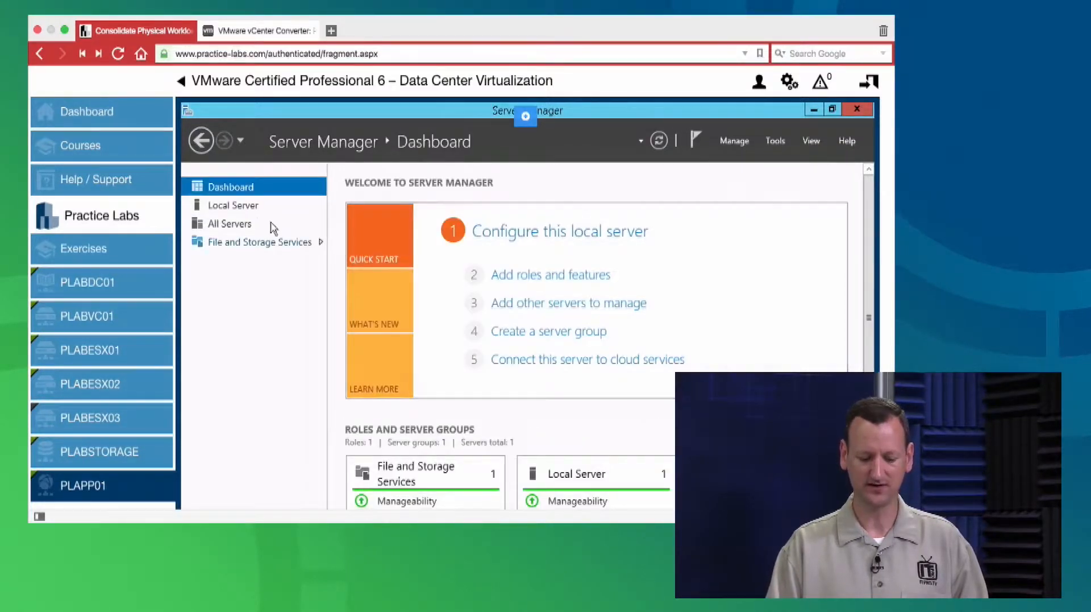
left_click(239, 208)
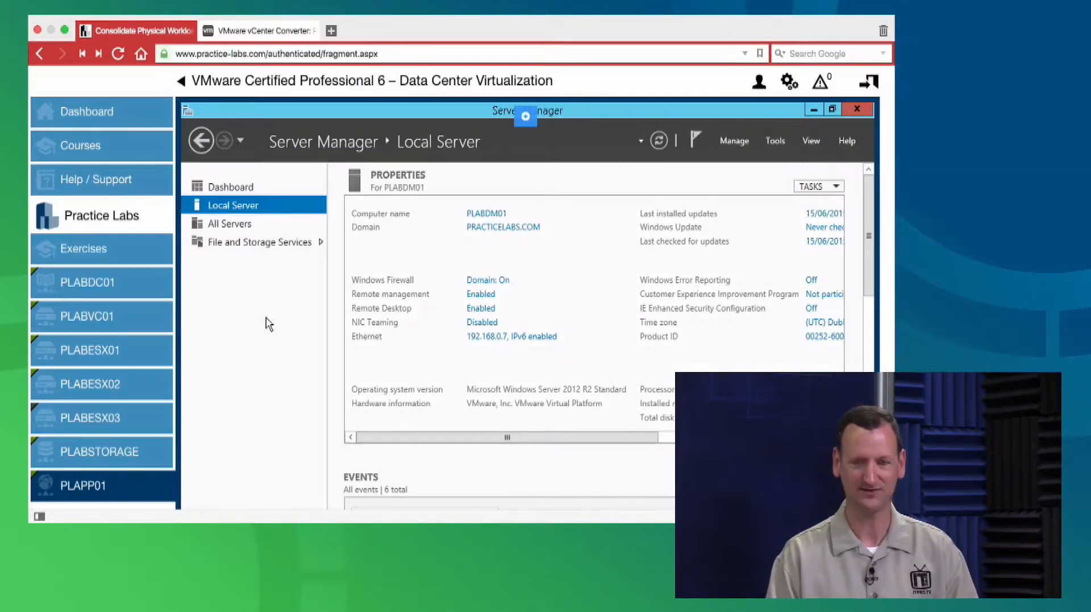
left_click(856, 108)
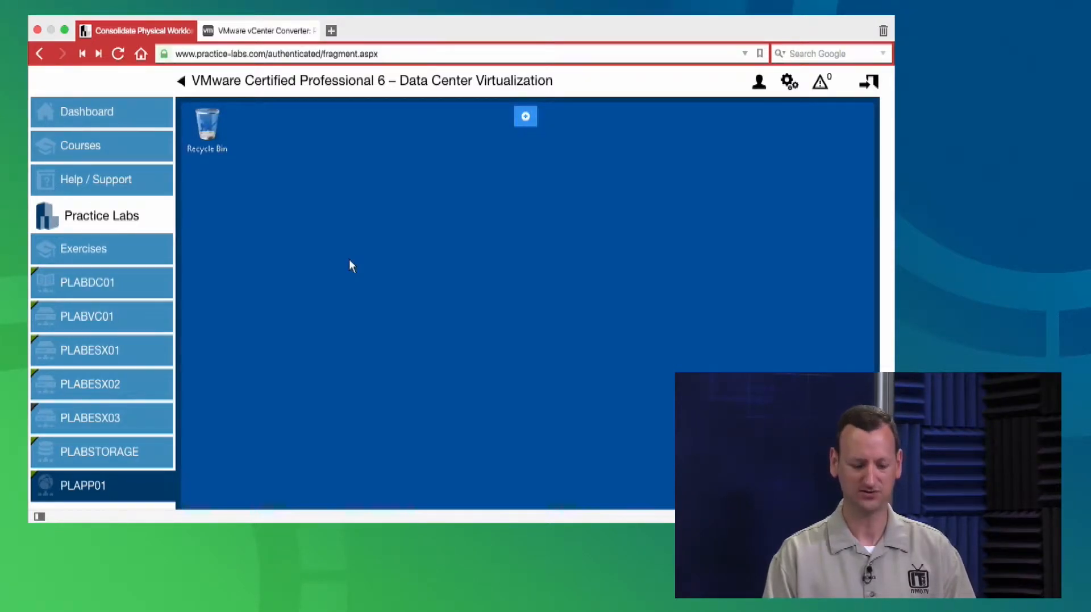
On PLABVC01, start Convert machine and list the source system types
left_click(91, 317)
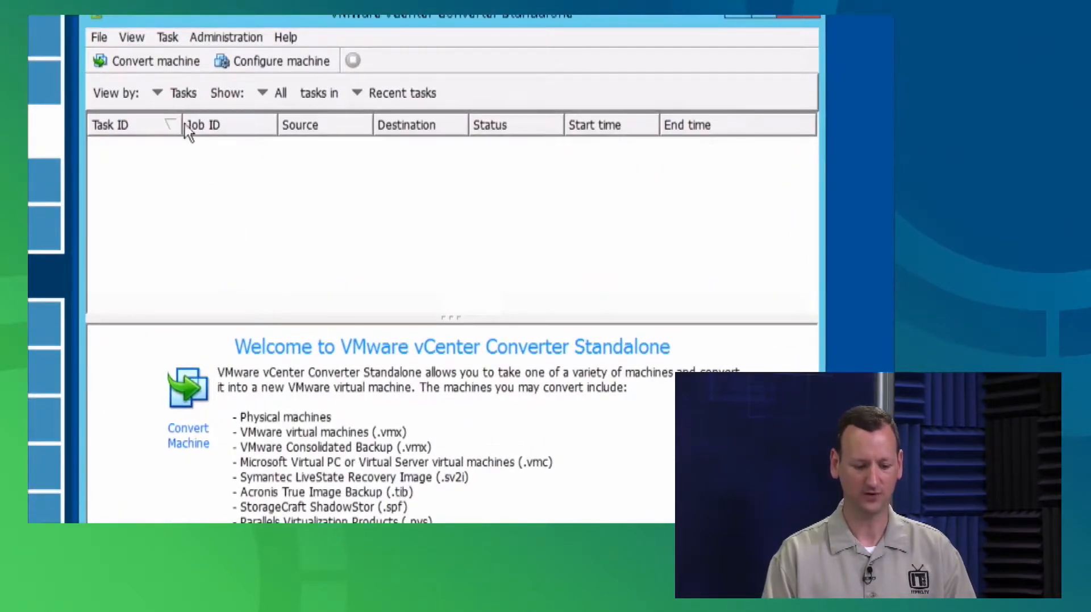
left_click(160, 58)
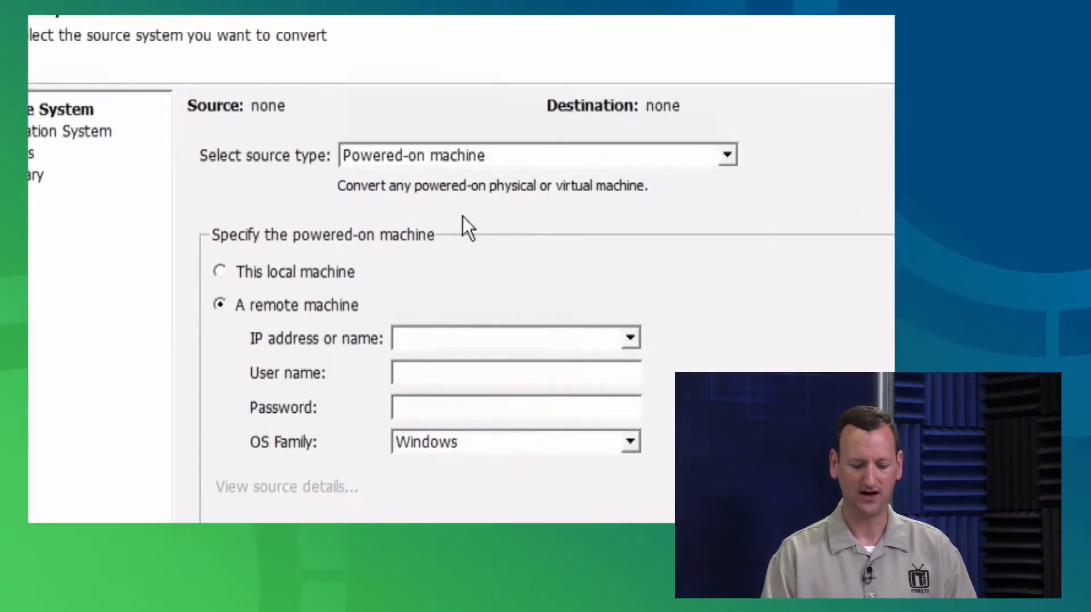
left_click(728, 155)
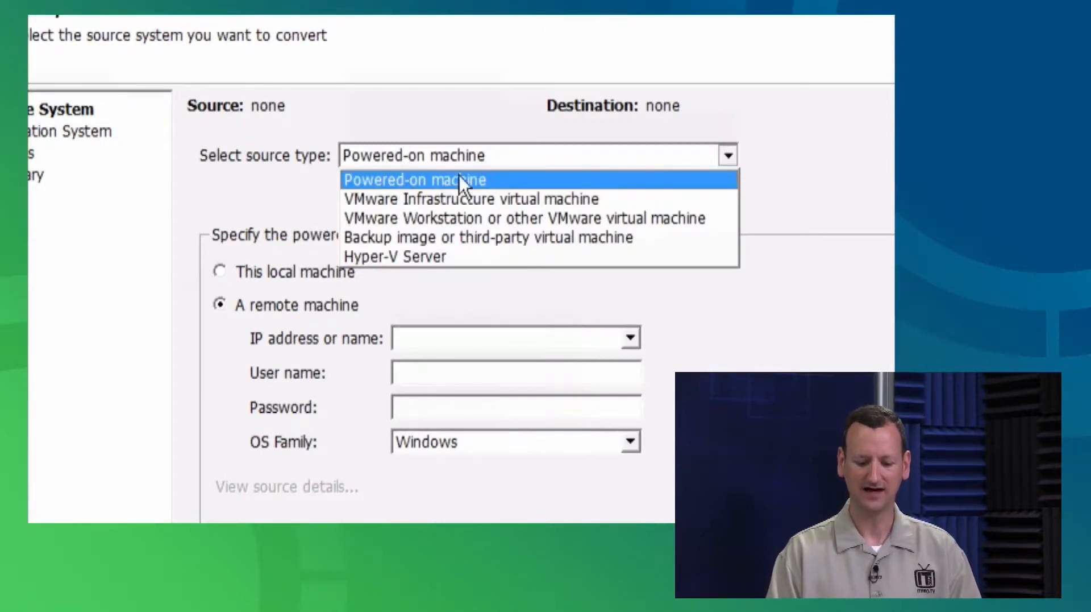
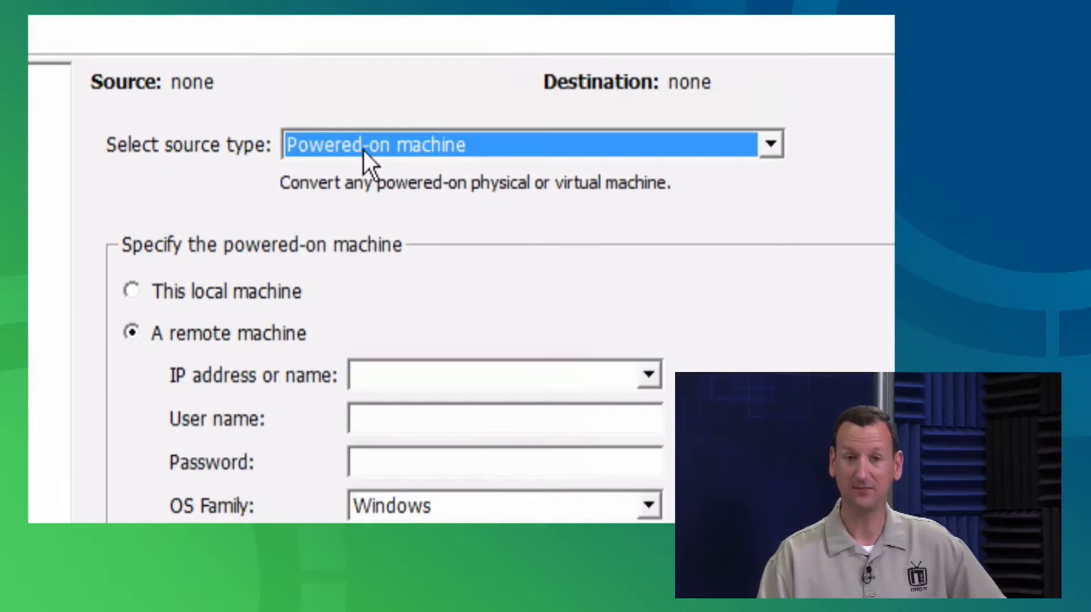
Replace PLABDM01 with 192.168.0.7 as the remote machine and enter the administrator user name and password
left_click(392, 376)
type("P")
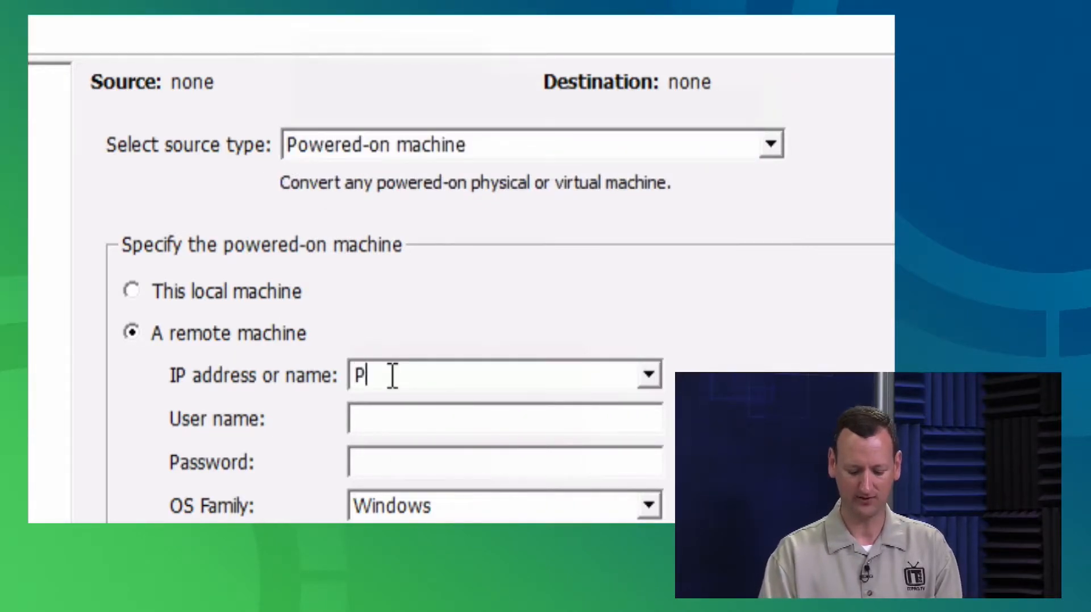
type("LABDM01")
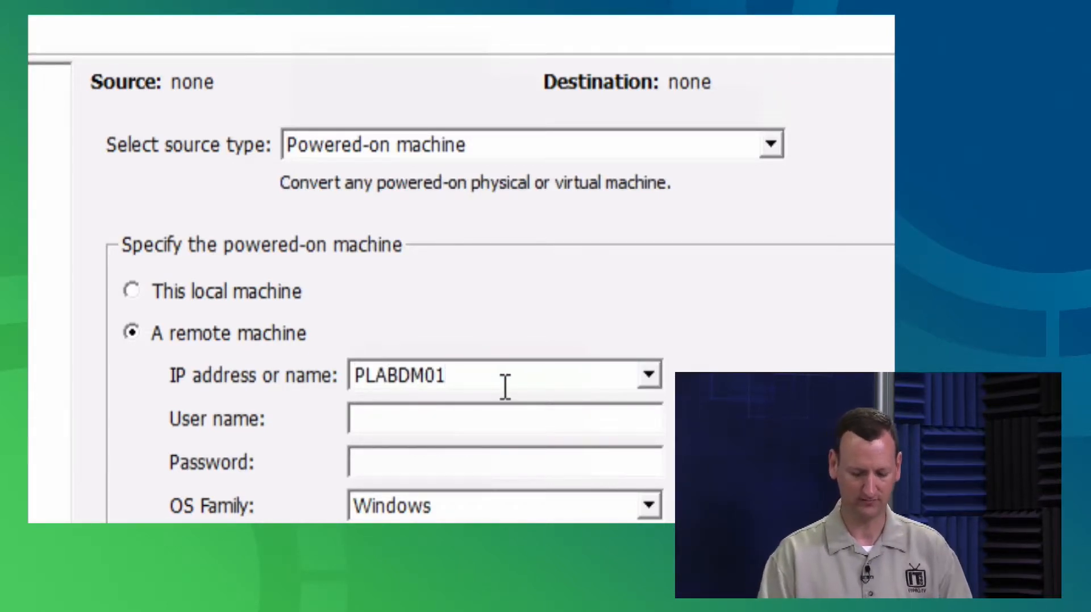
double_click(370, 375)
type("192.168.0.7")
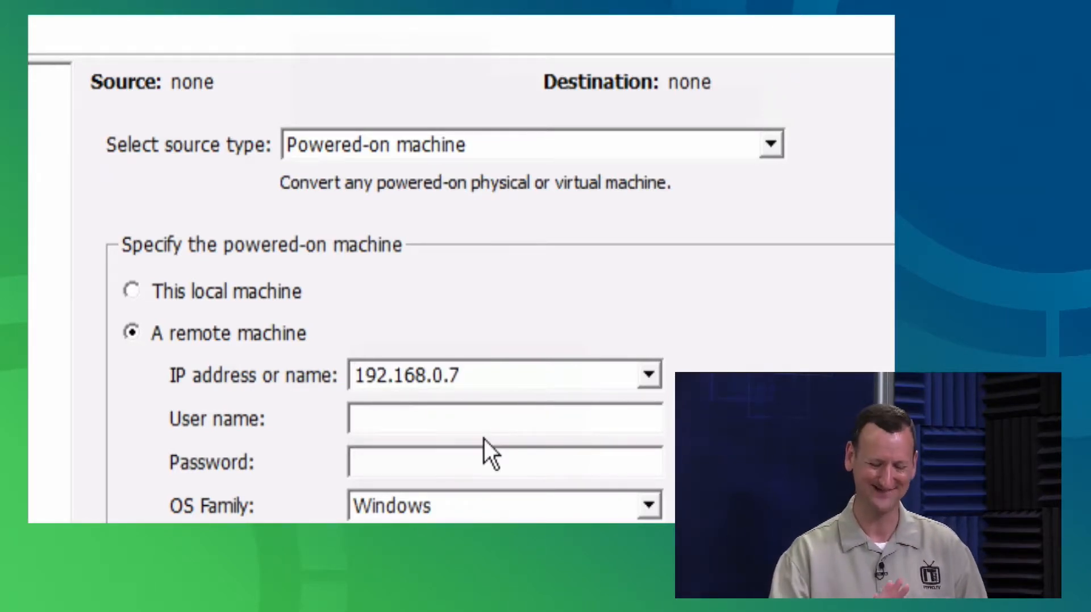
left_click(419, 425)
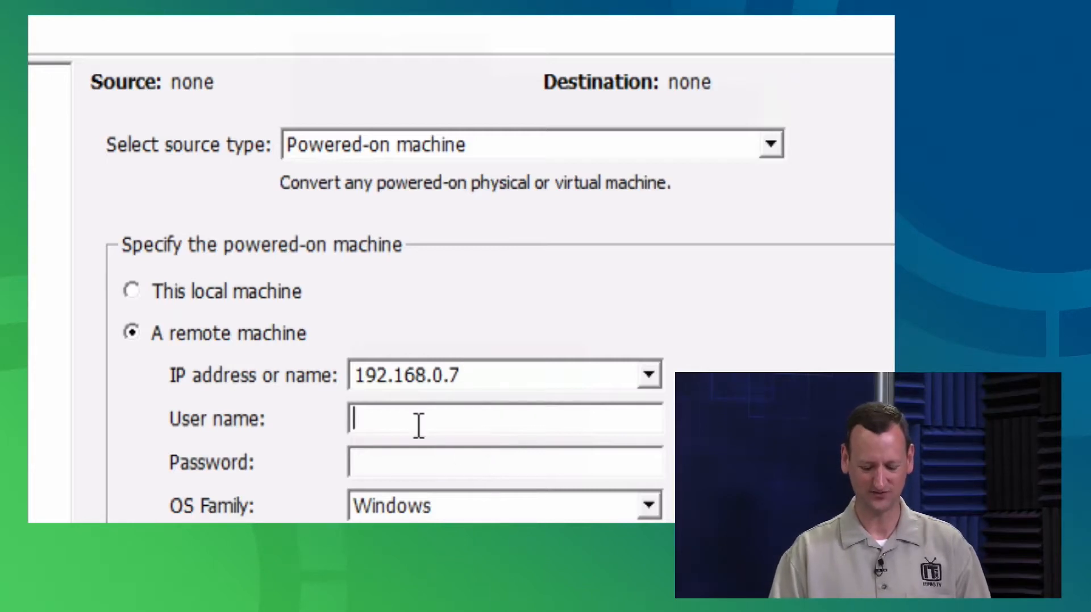
type("admini")
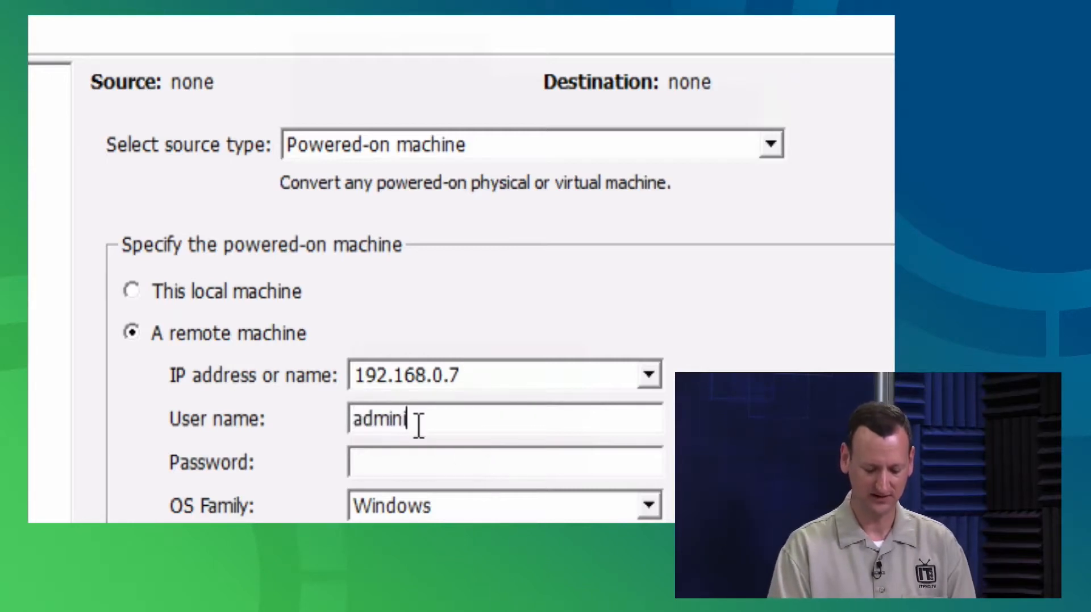
type("strator")
left_click(447, 464)
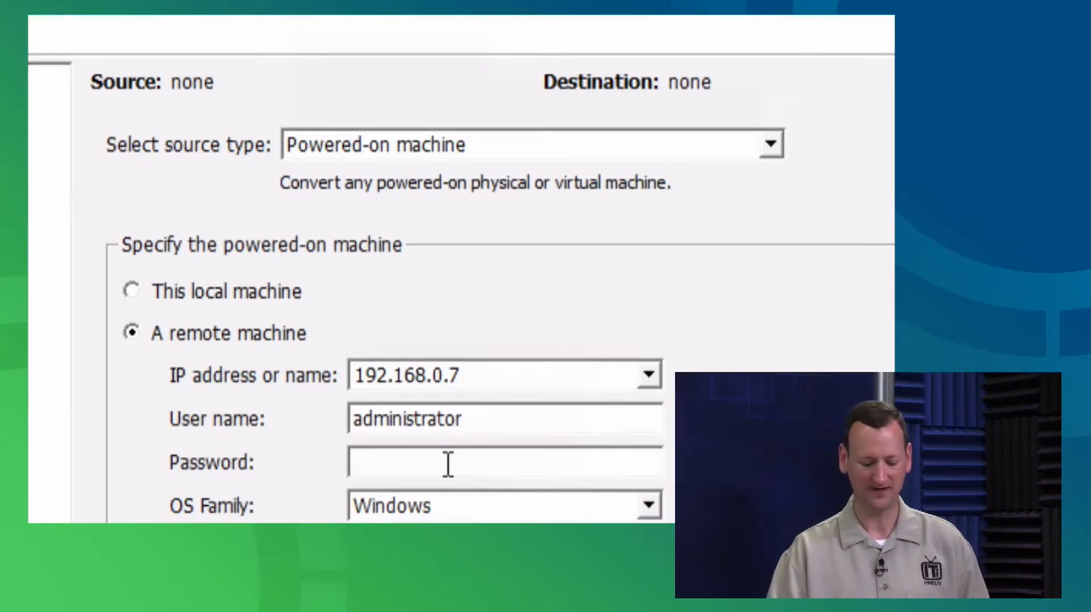
type("**********")
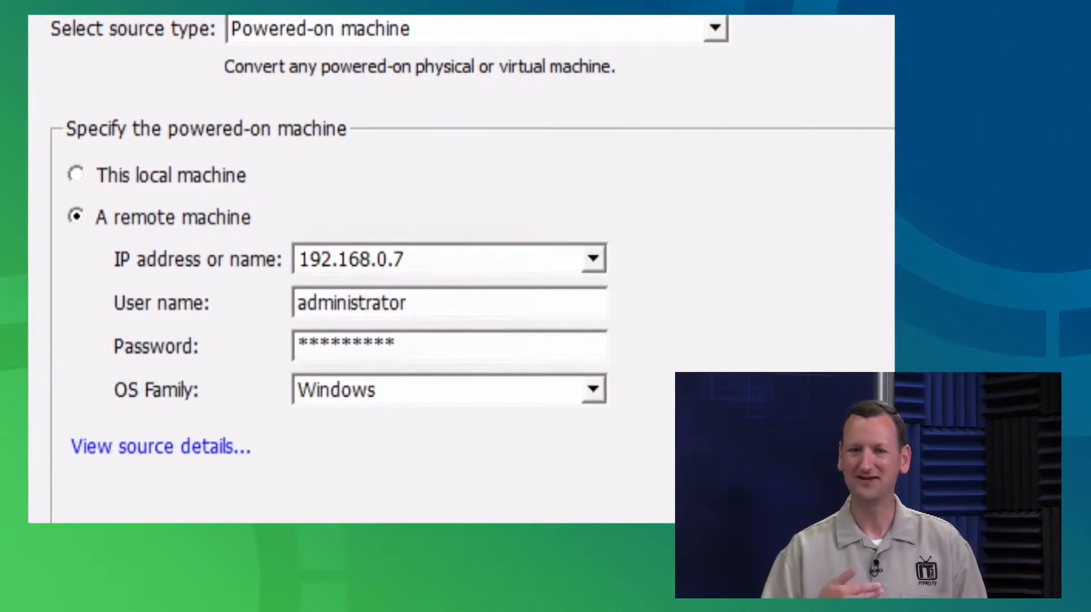
Leave the OS family on Windows and request the source details for 192.168.0.7
left_click(593, 390)
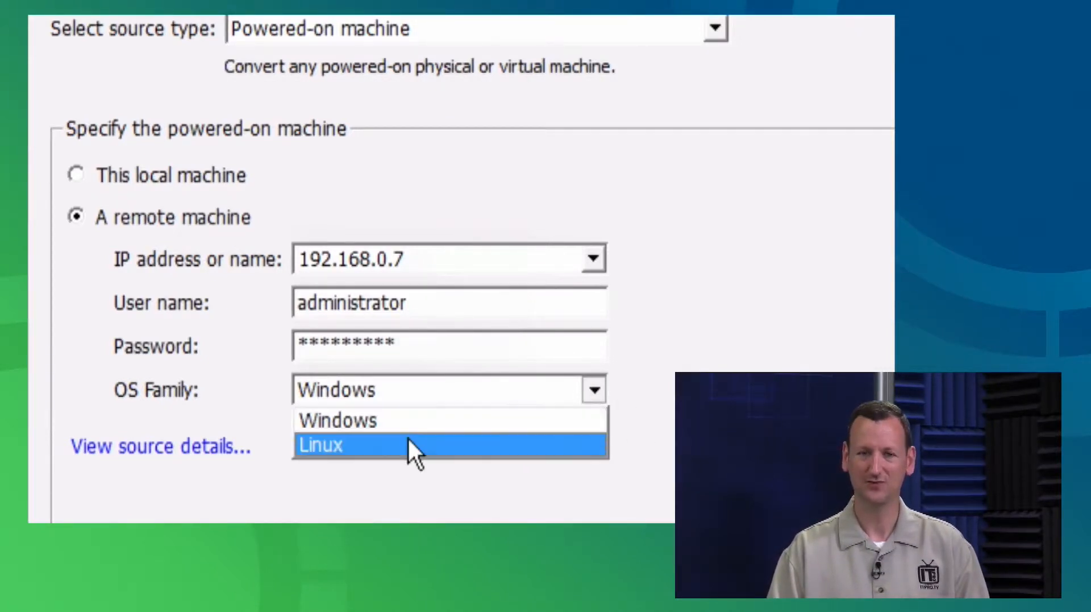
left_click(369, 420)
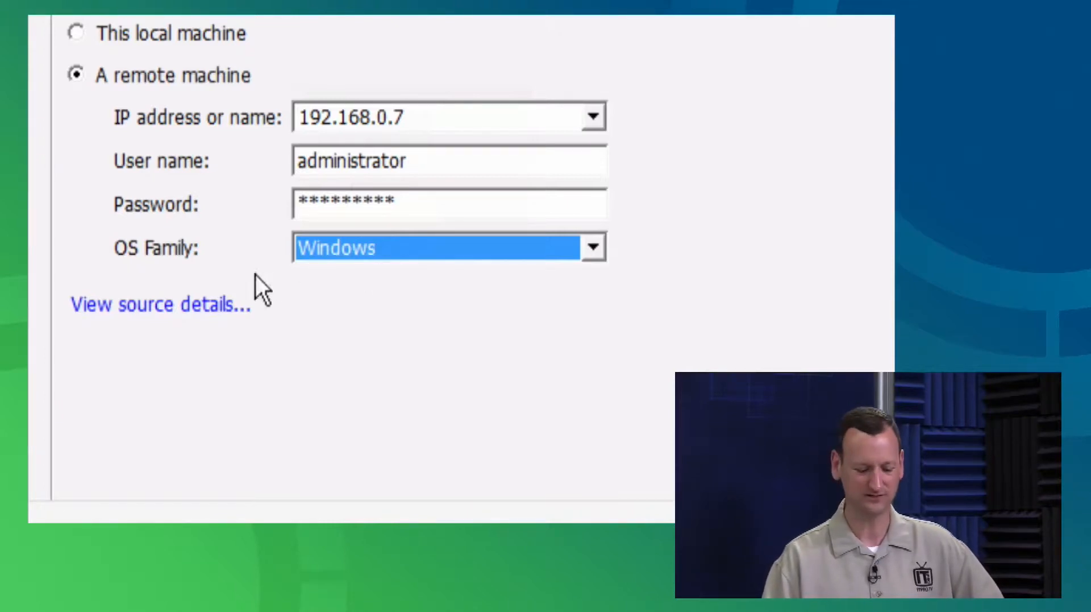
left_click(174, 304)
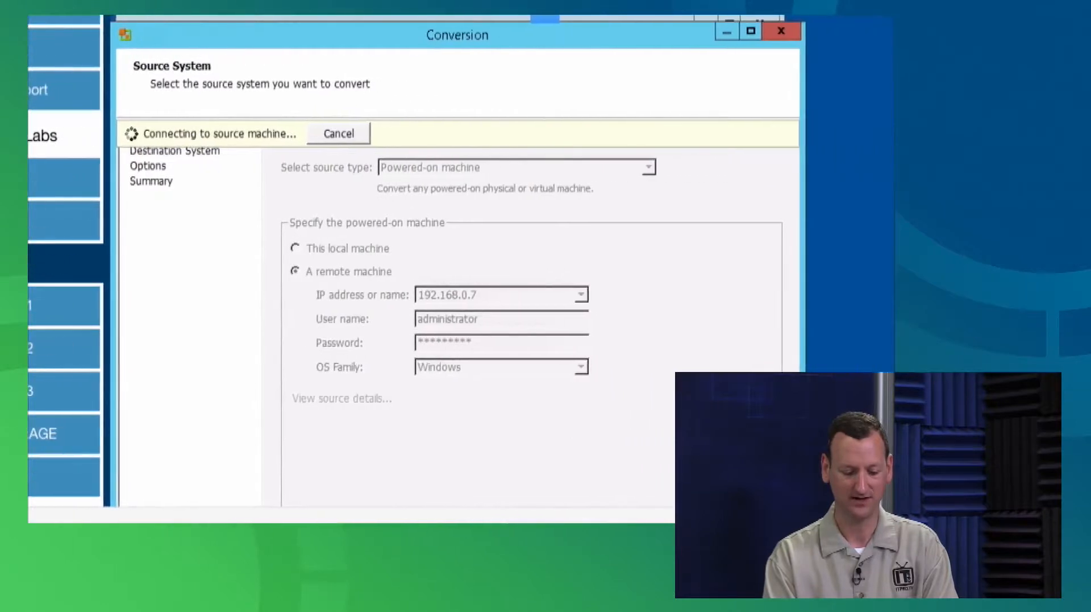
Scroll the converter window while the connection to 192.168.0.7 fails with an unable-to-contact error
scroll(545, 364, "down", 3)
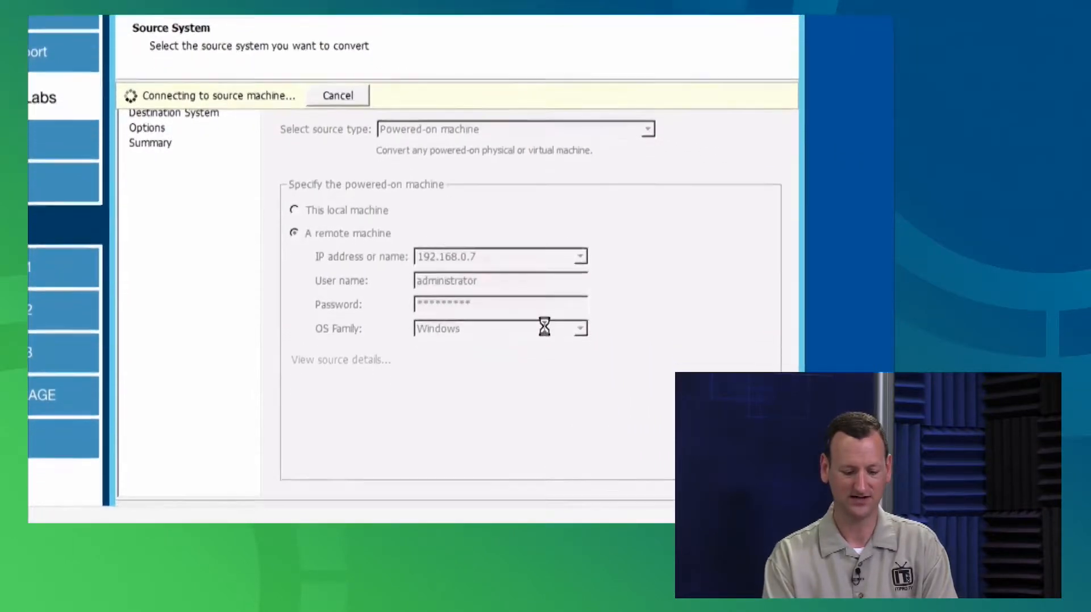
scroll(545, 370, "up", 1)
scroll(545, 369, "down", 1)
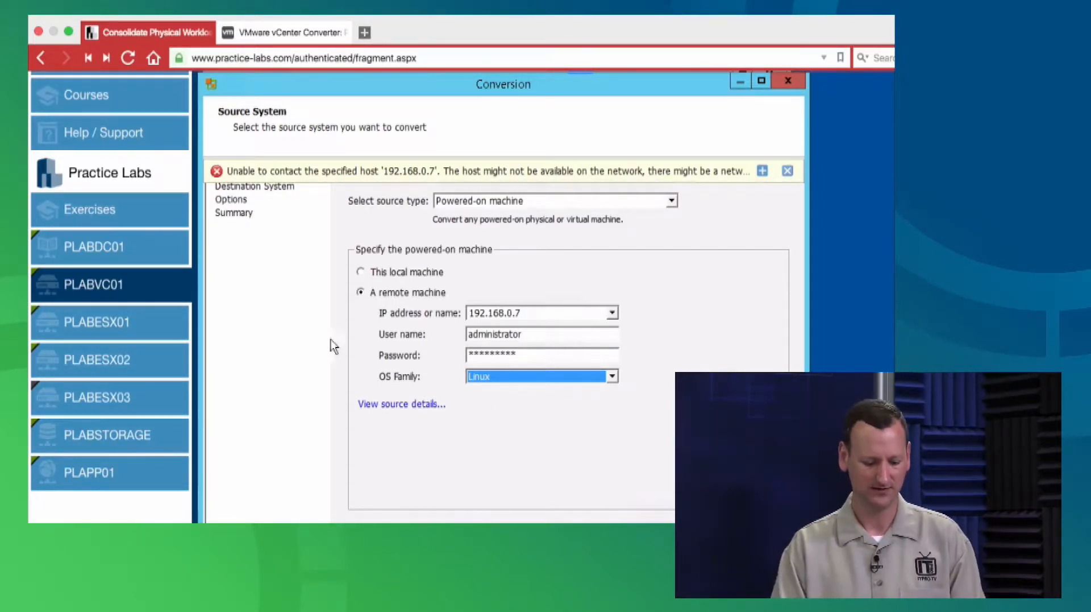
On PLAPP01, search 'firewall' from the Start screen and launch Windows Firewall
mouse_move(130, 259)
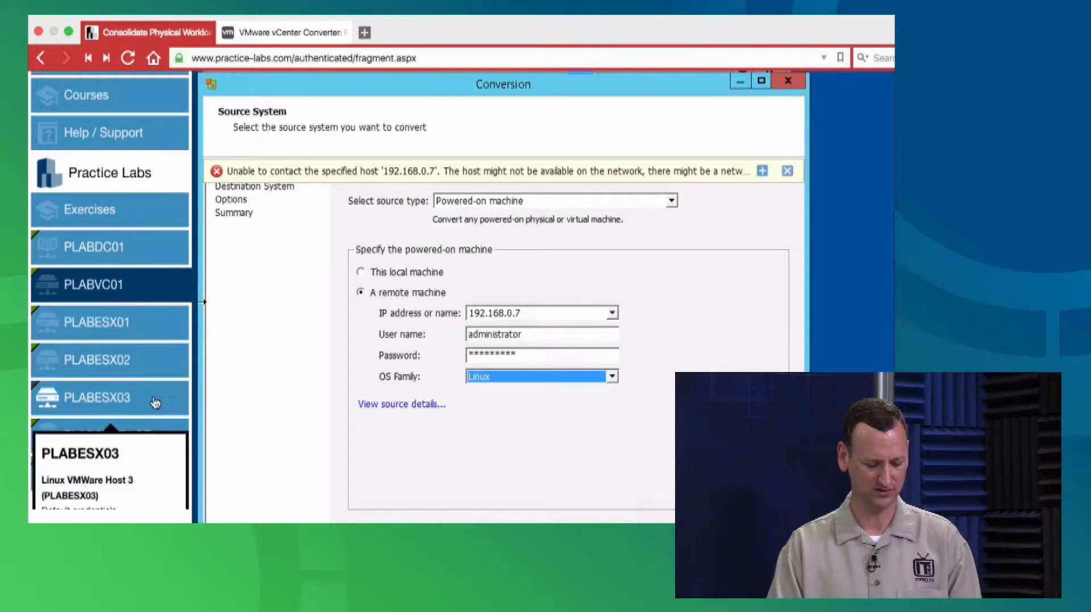
left_click(123, 475)
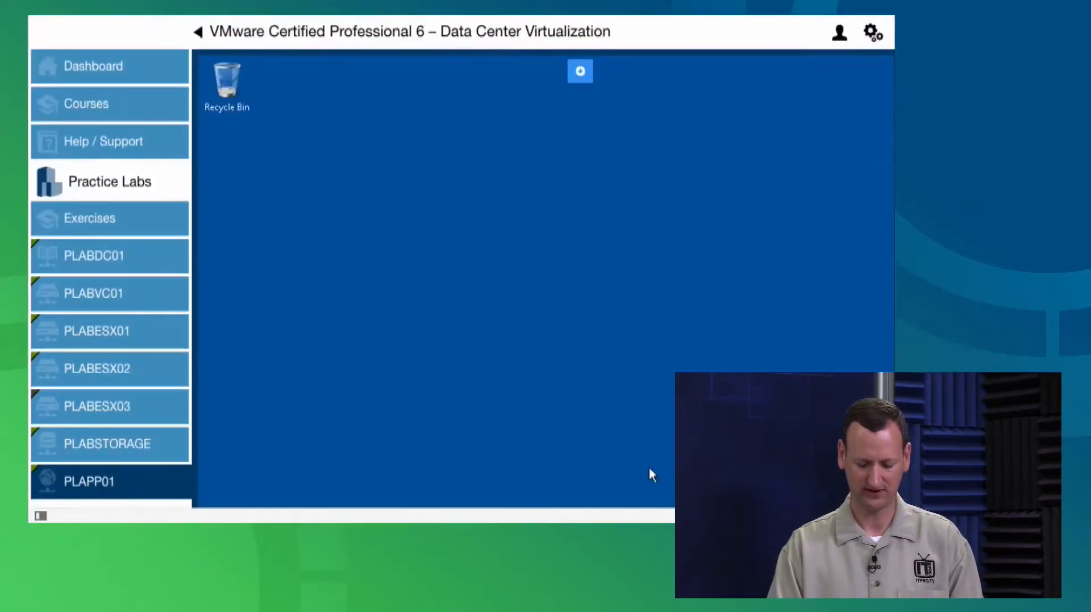
scroll(555, 409, "down", 4)
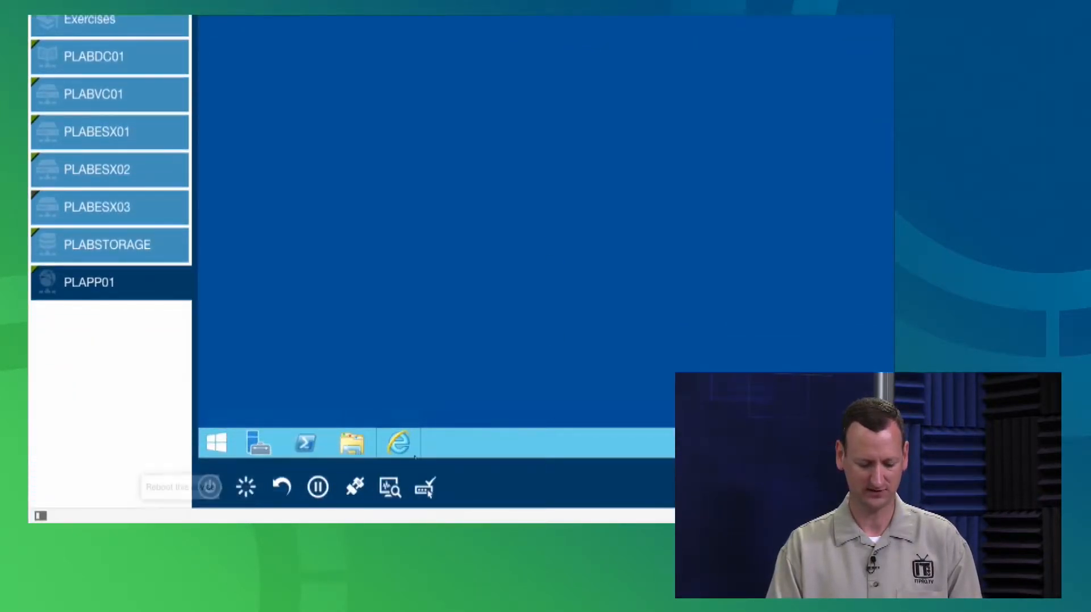
left_click(223, 445)
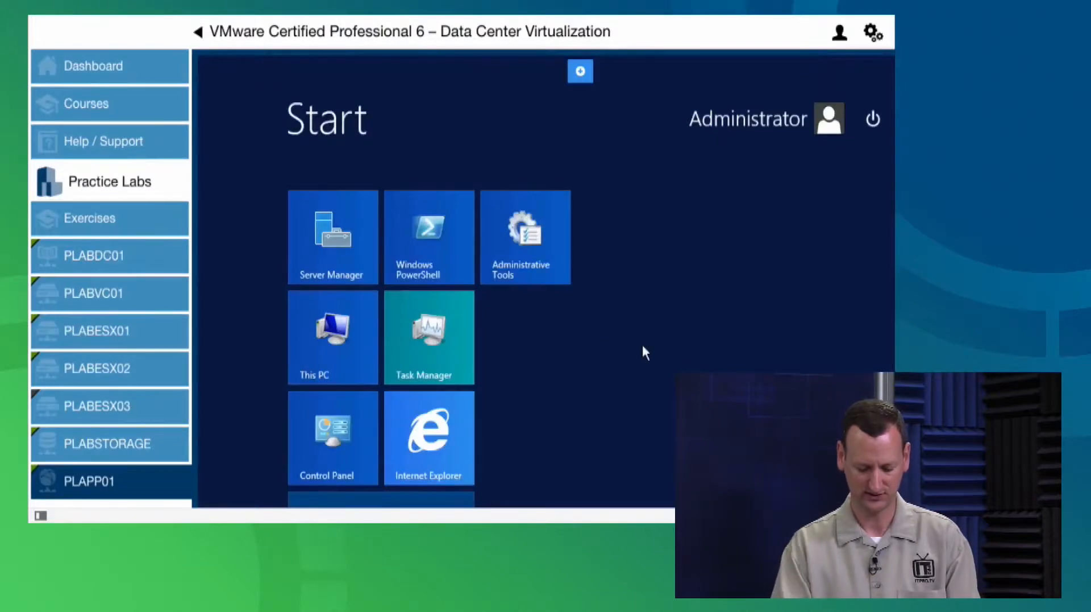
type("firewall with Advanced Security")
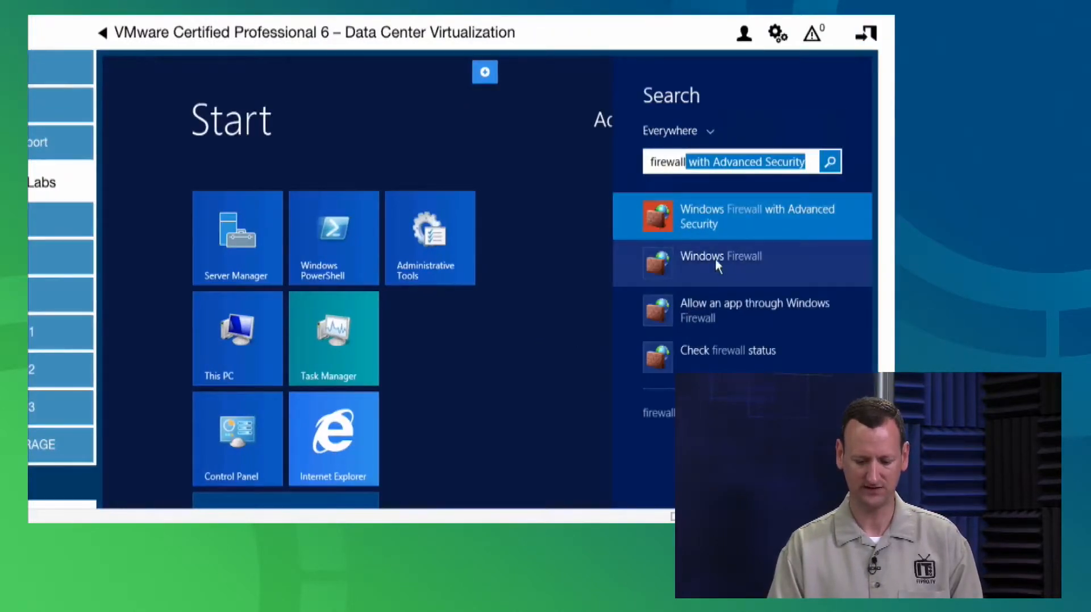
left_click(715, 258)
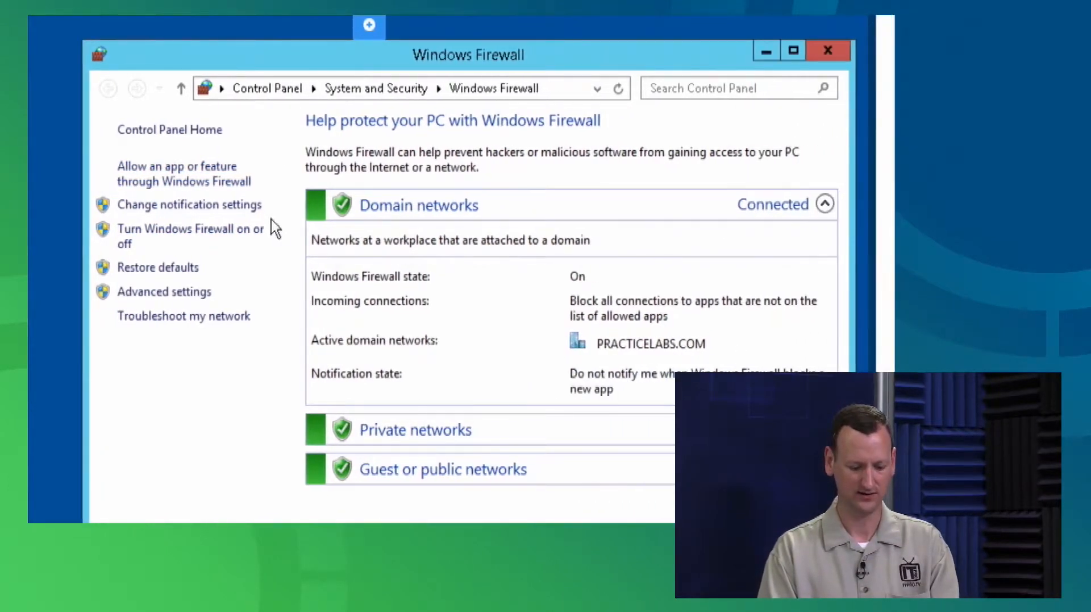
Turn Windows Firewall off for domain, private and public networks and apply
left_click(183, 235)
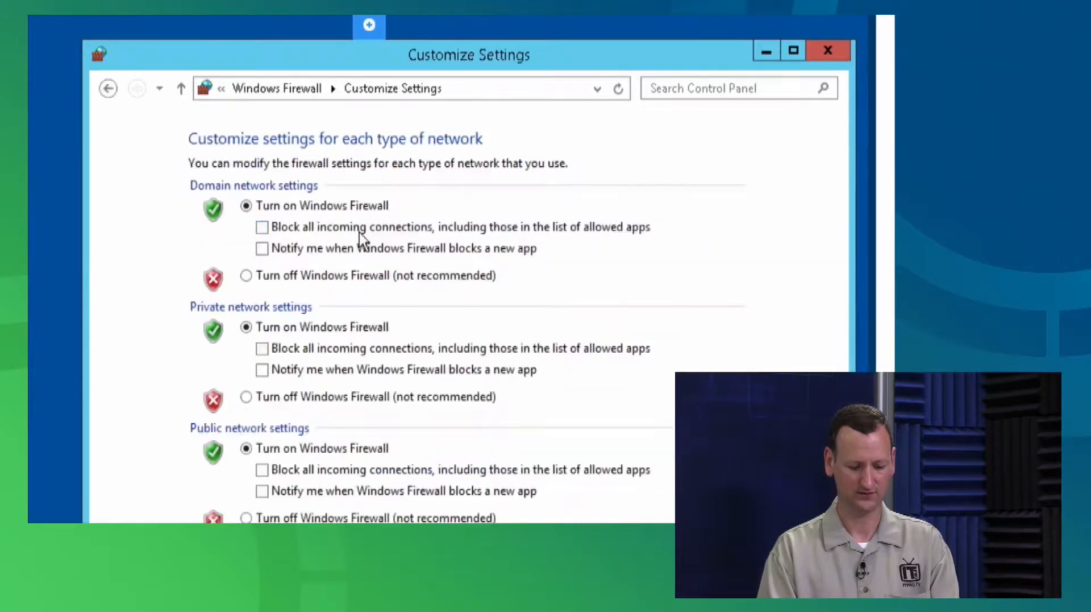
left_click(287, 278)
left_click(296, 396)
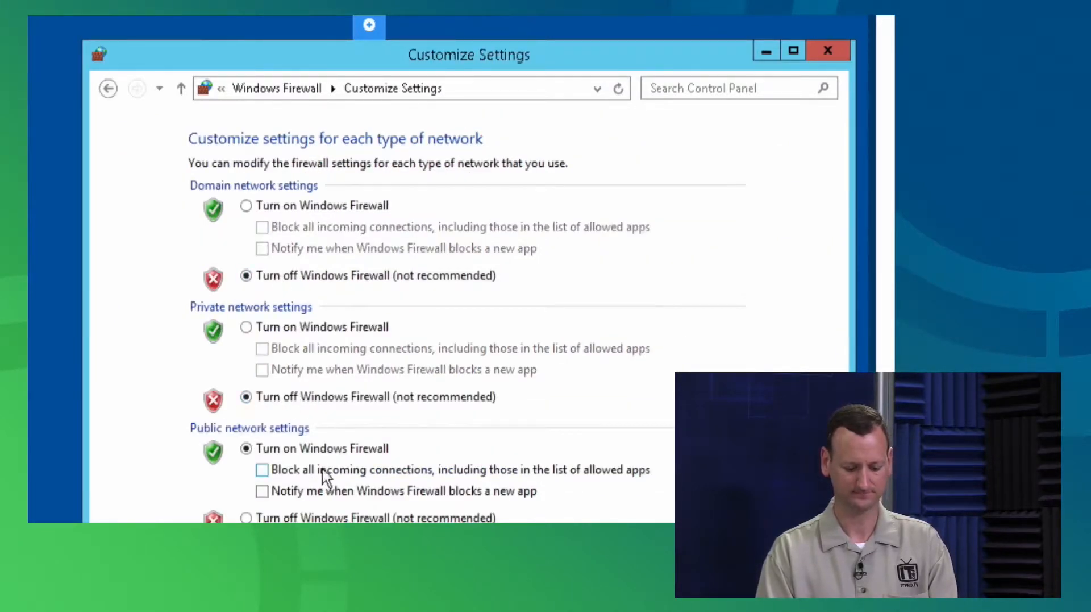
left_click(301, 469)
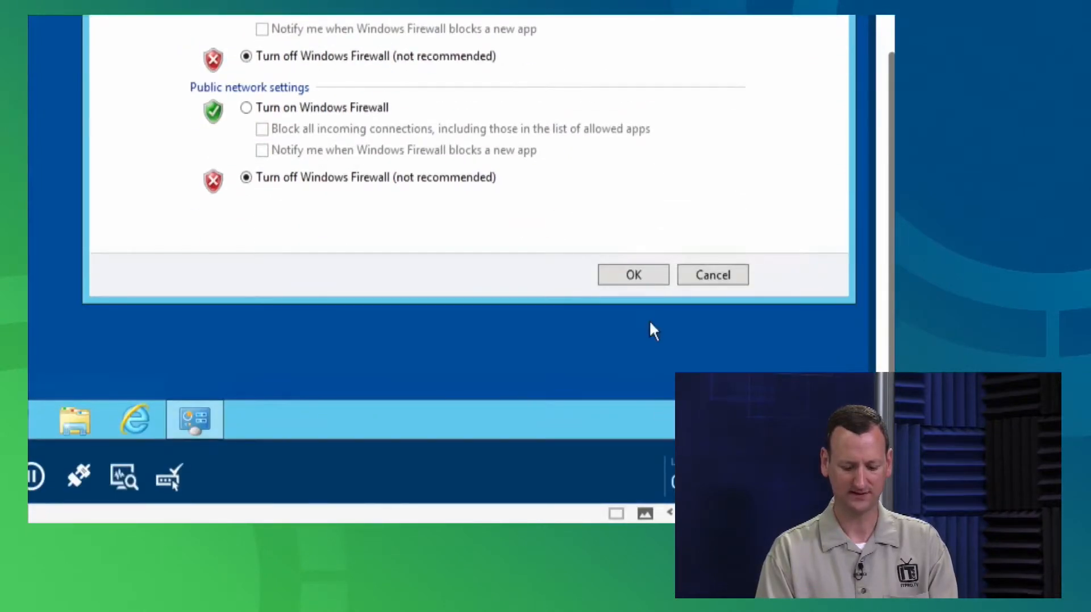
left_click(636, 274)
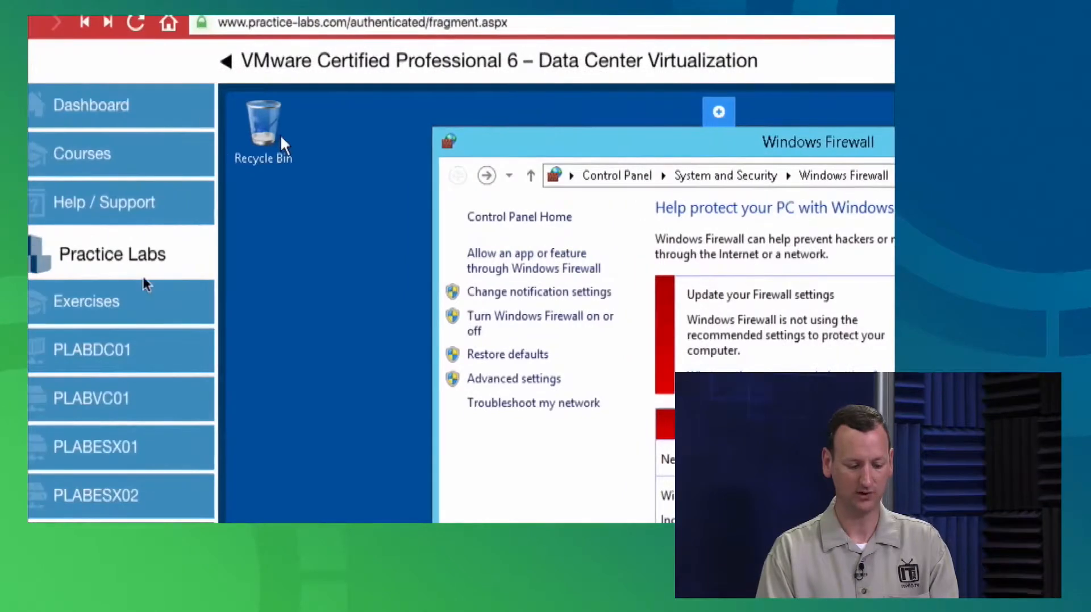
Retry the source details, switch the OS family back to Windows, and reconnect to 192.168.0.7
mouse_move(130, 402)
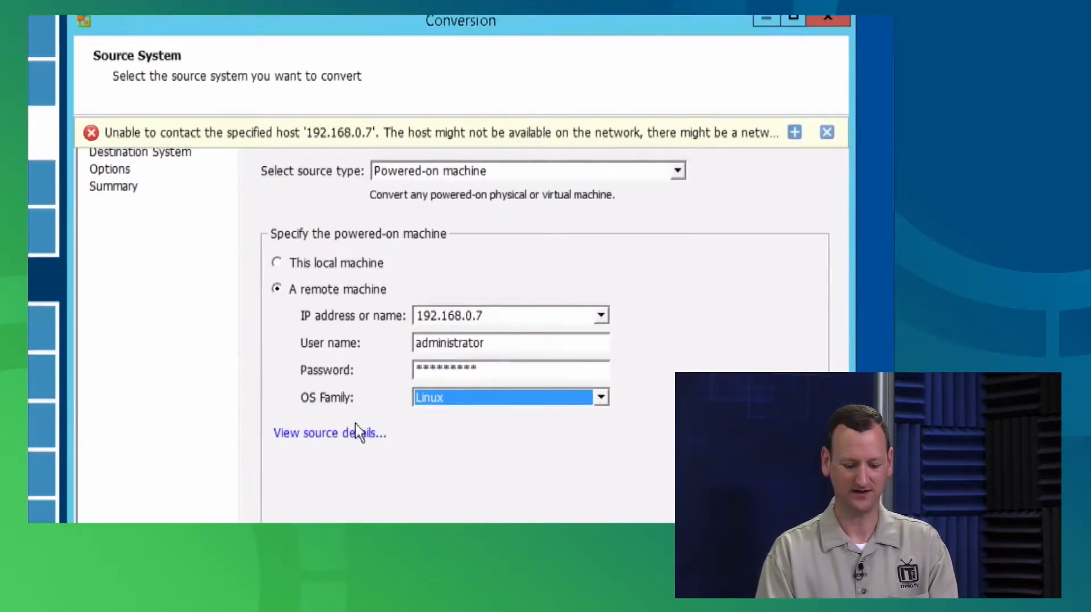
left_click(343, 432)
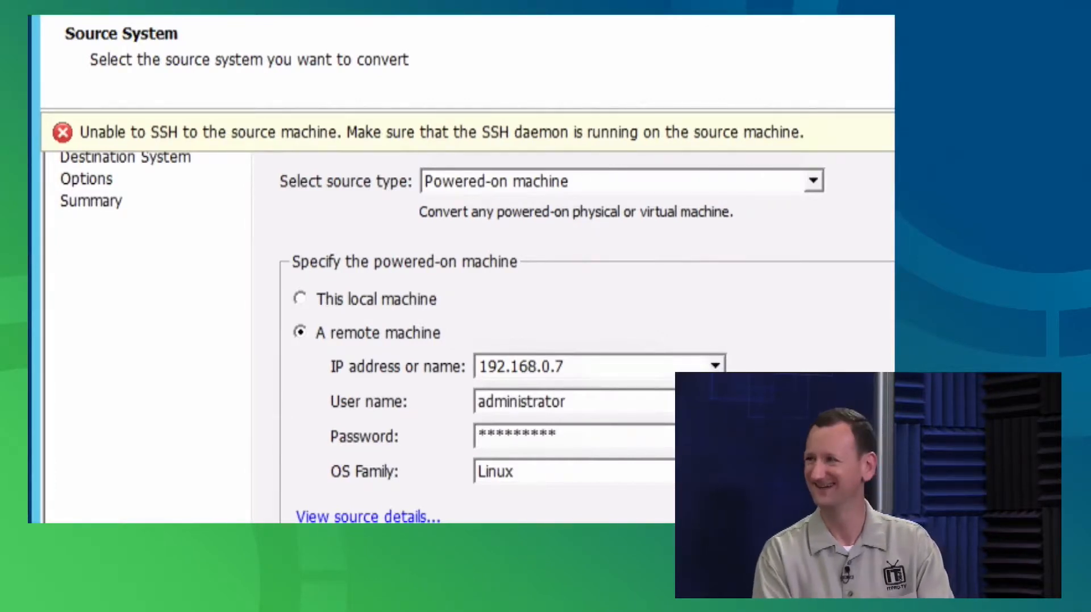
left_click(715, 471)
left_click(585, 495)
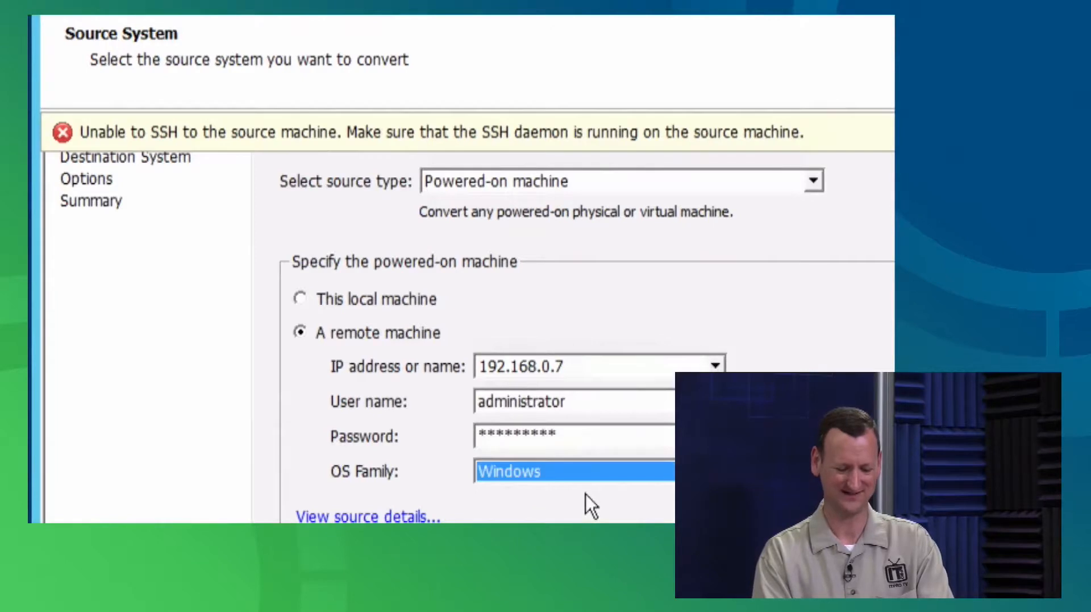
left_click(365, 515)
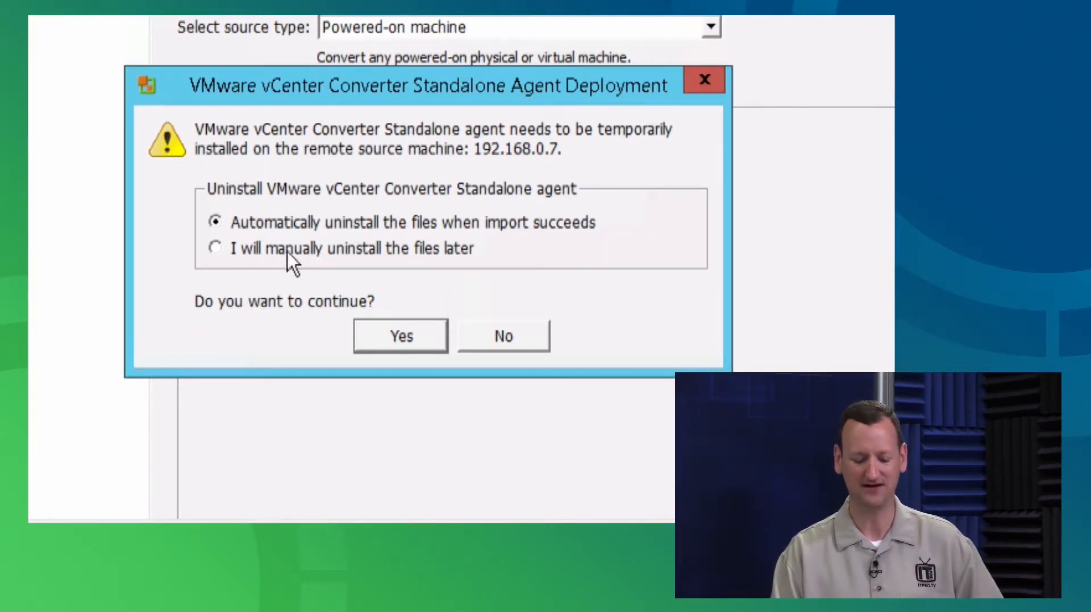
Approve agent deployment to 192.168.0.7, set to uninstall automatically when import succeeds
left_click(241, 256)
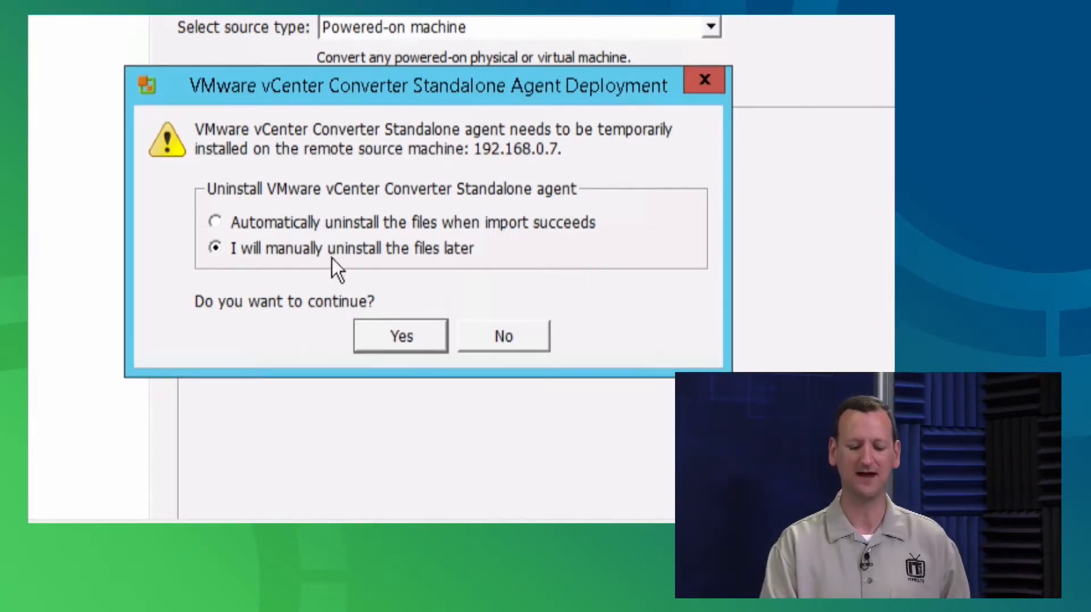
left_click(341, 223)
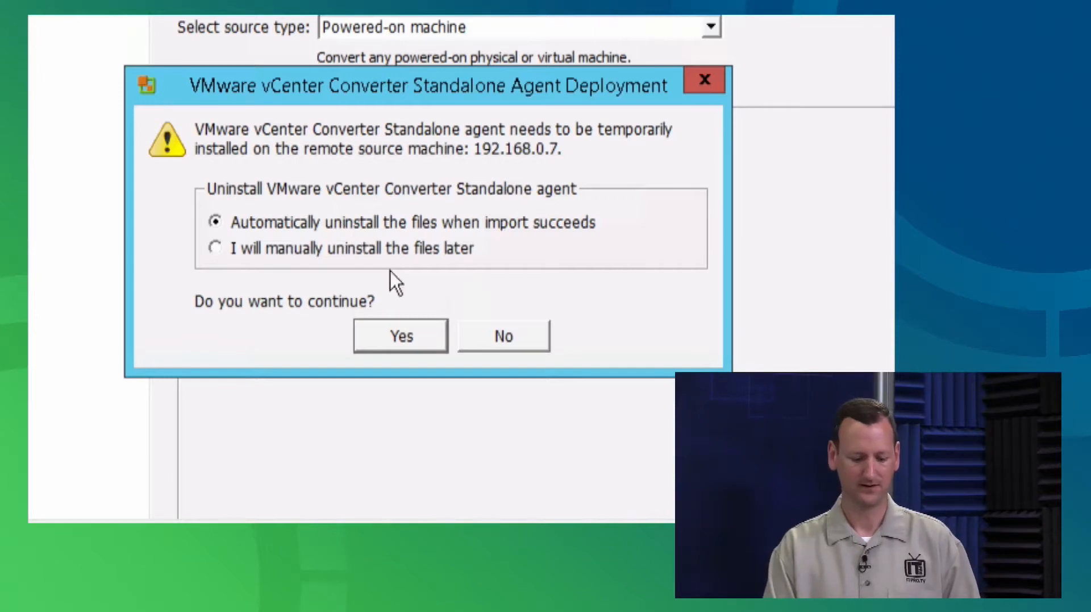
left_click(379, 331)
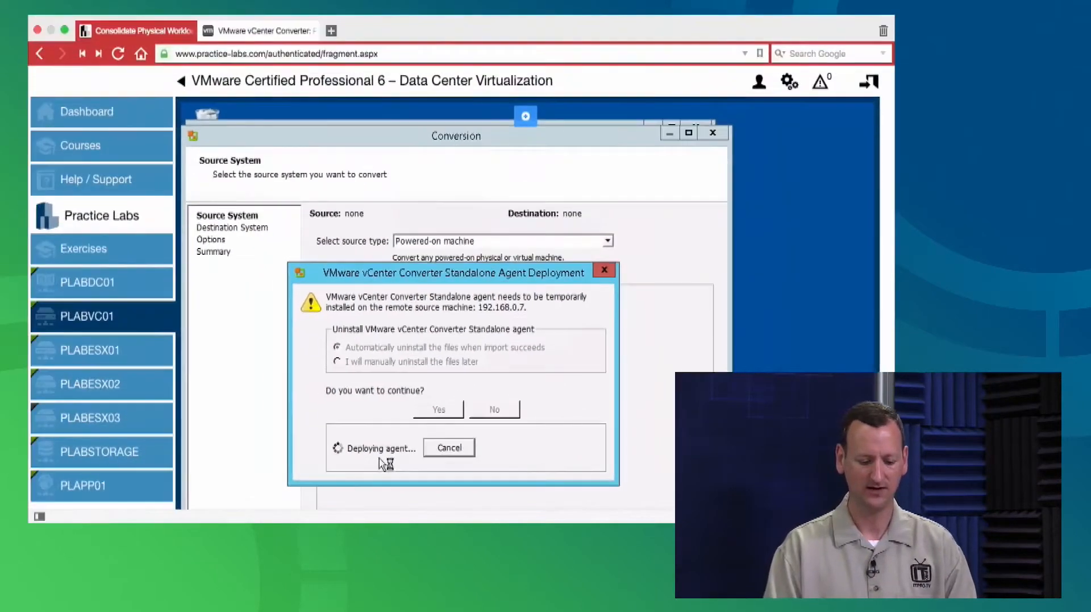
On PLAPP01, close the Windows Firewall window
left_click(82, 476)
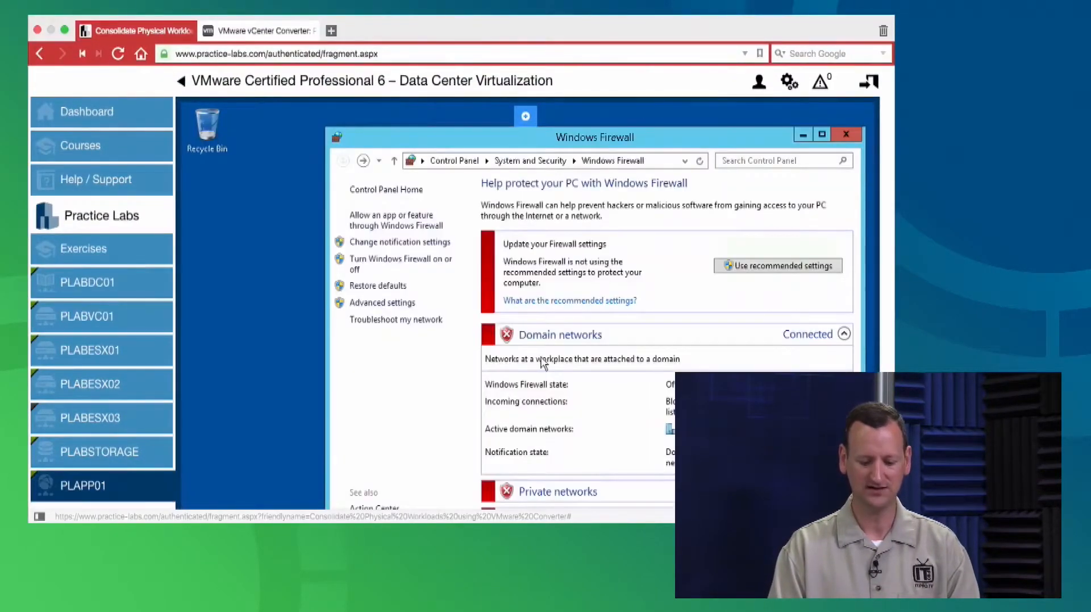
left_click(846, 134)
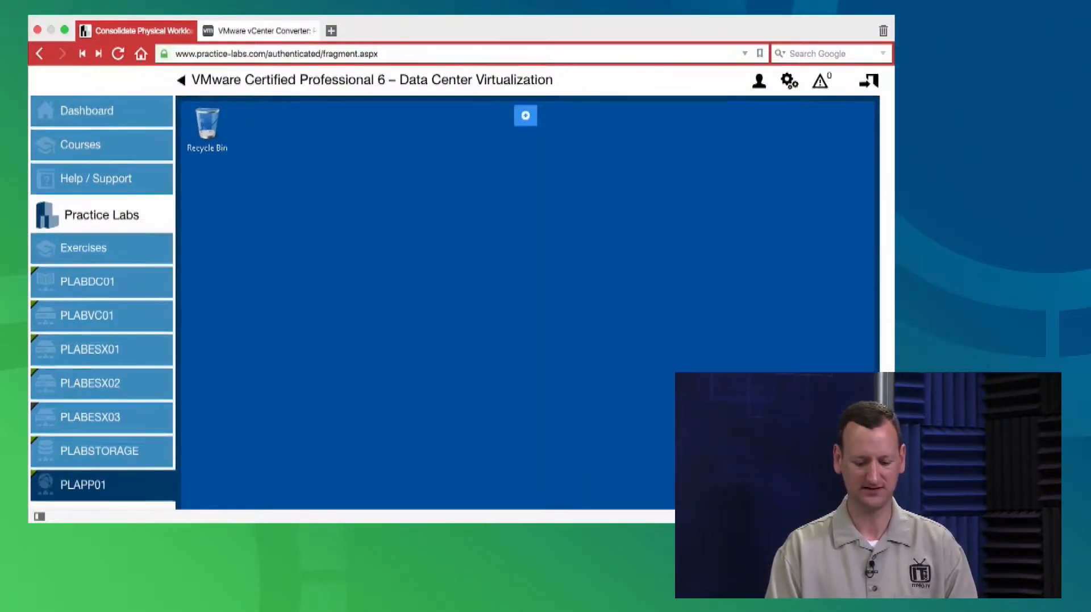
scroll(460, 284, "down", 3)
scroll(708, 359, "up", 2)
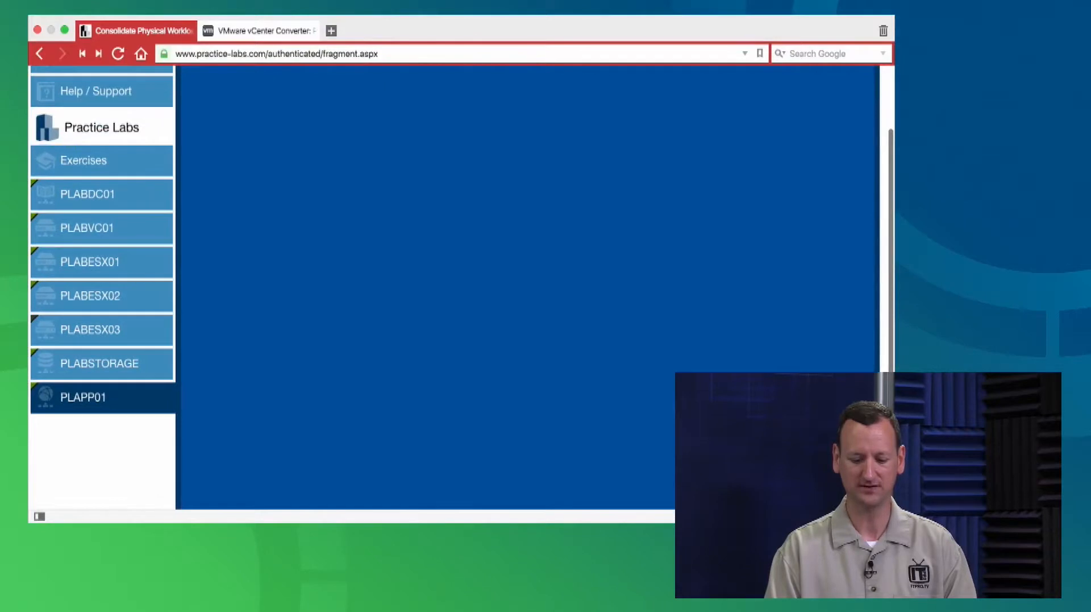
scroll(708, 359, "down", 3)
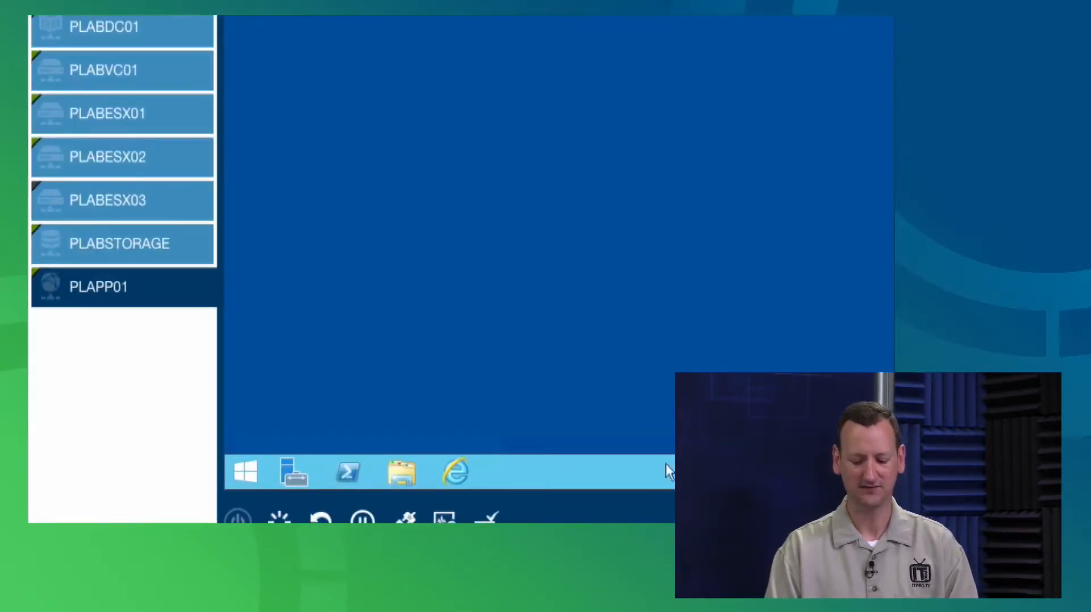
Open Task Manager from the taskbar with full details, showing the Details tab sorted by CPU
right_click(650, 477)
left_click(663, 421)
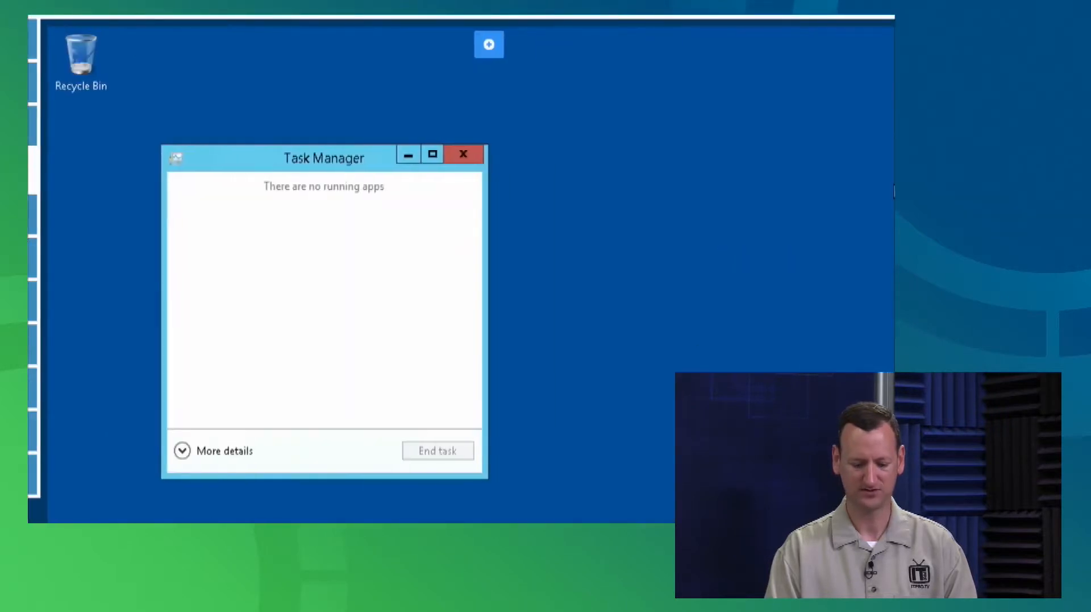
left_click(197, 452)
left_click_drag(442, 102, 423, 79)
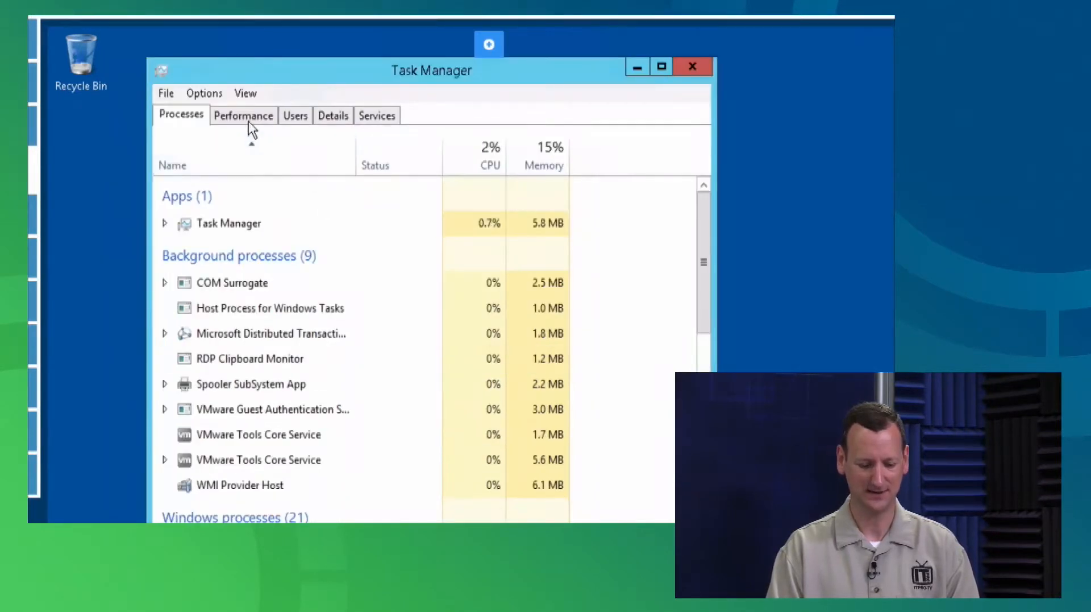
left_click(346, 115)
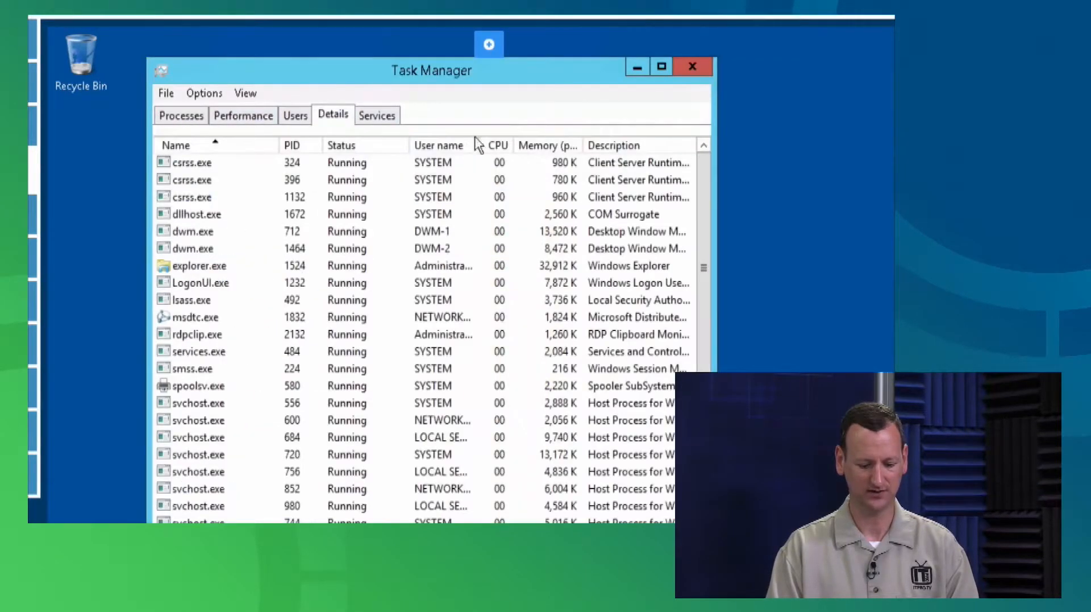
left_click(497, 145)
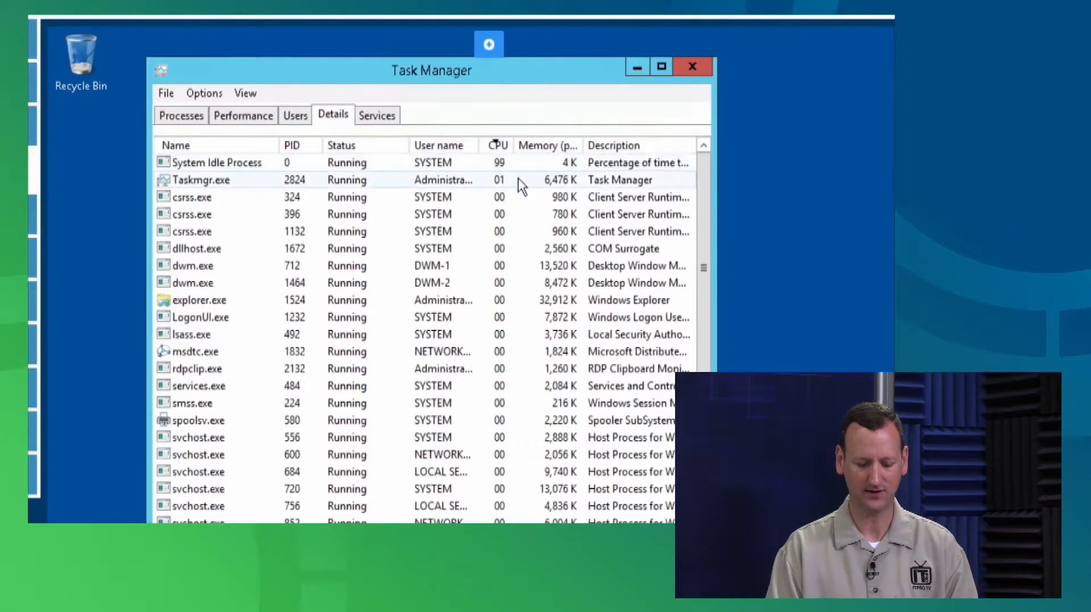
left_click(367, 166)
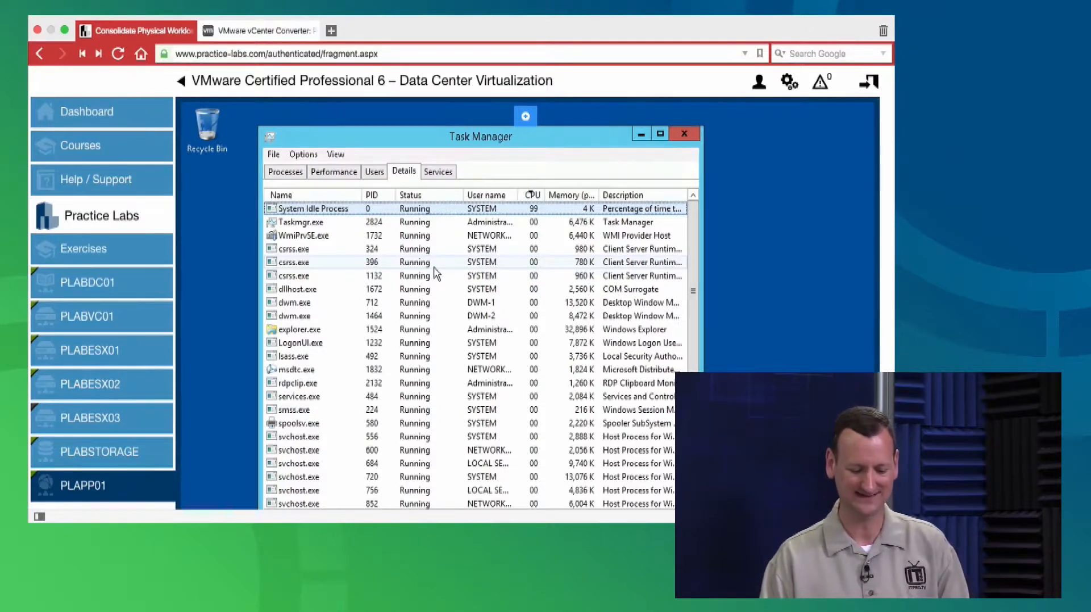
mouse_move(79, 286)
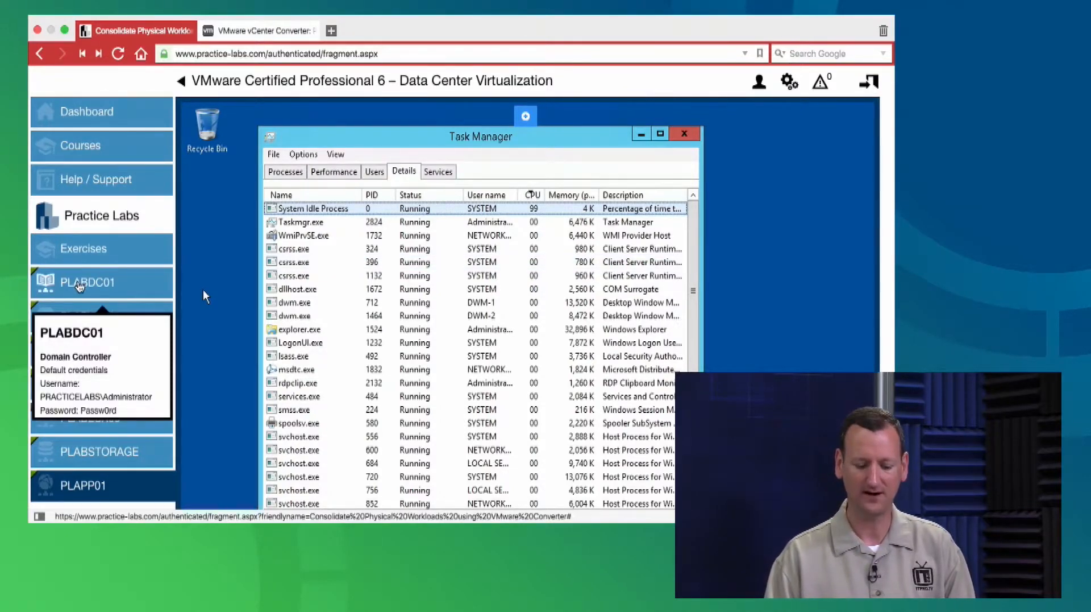
On PLABVC01, dismiss the incorrect-credentials error, decline agent deployment, and retype the administrator password
left_click(85, 316)
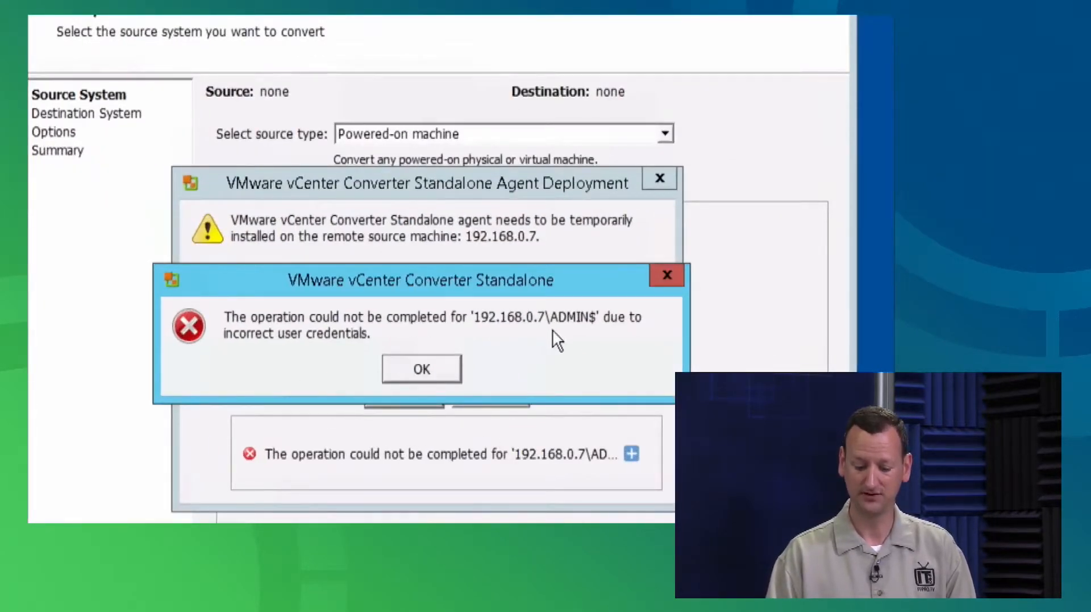
left_click(439, 373)
left_click(476, 394)
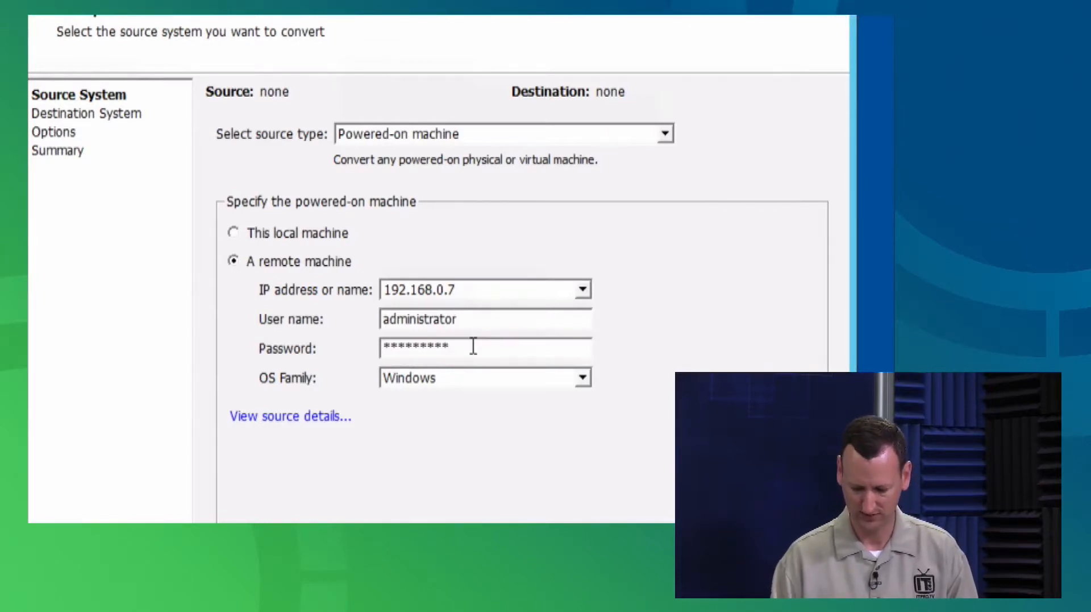
double_click(383, 346)
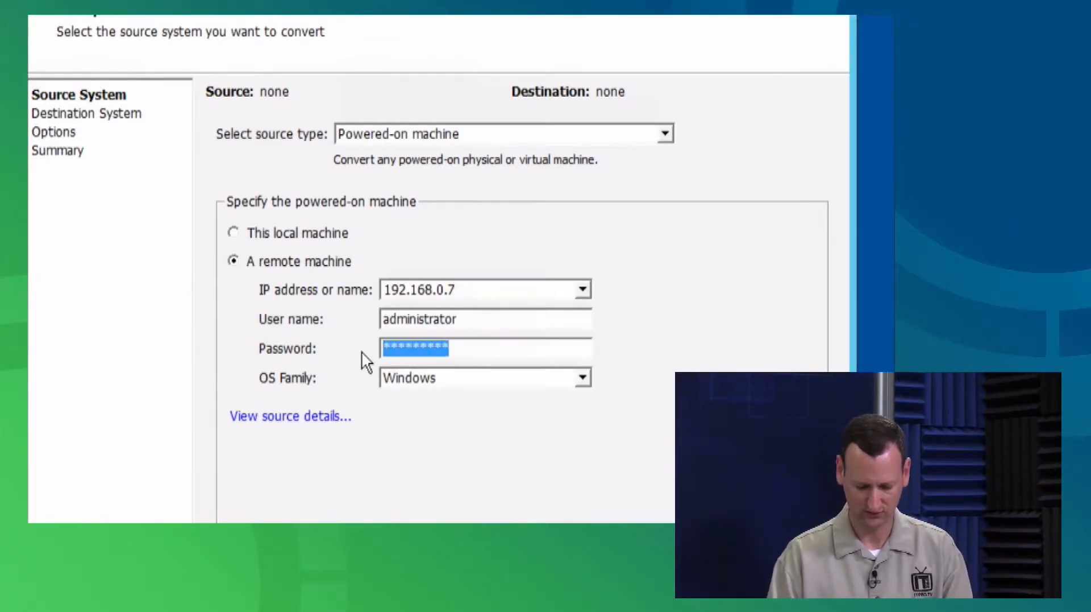
type("********")
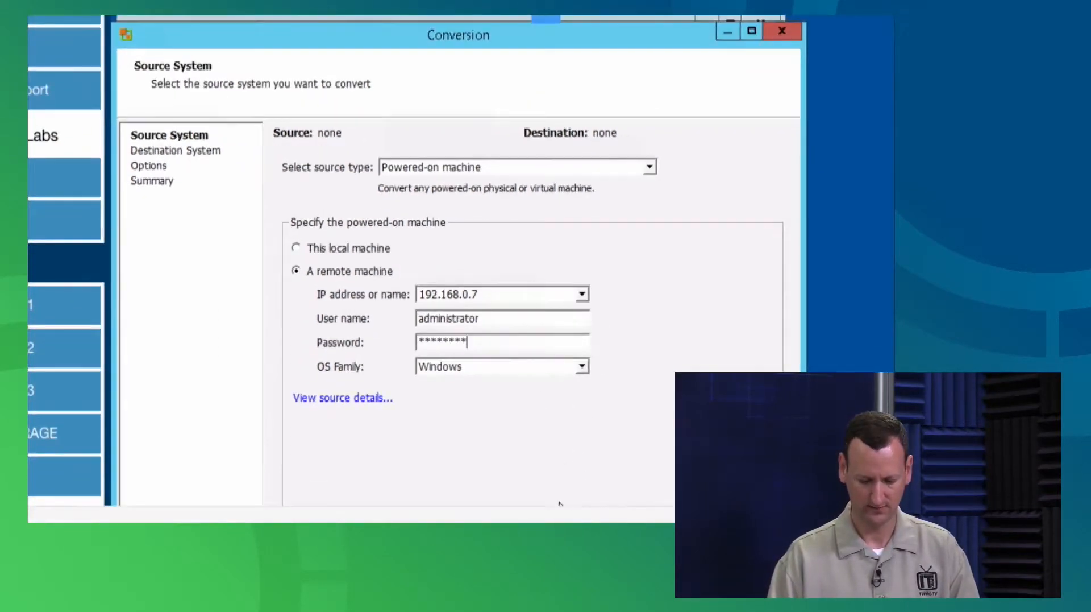
Request source details again, approve the agent deployment, and watch PLAPP01's Task Manager for the converter agent
left_click(372, 398)
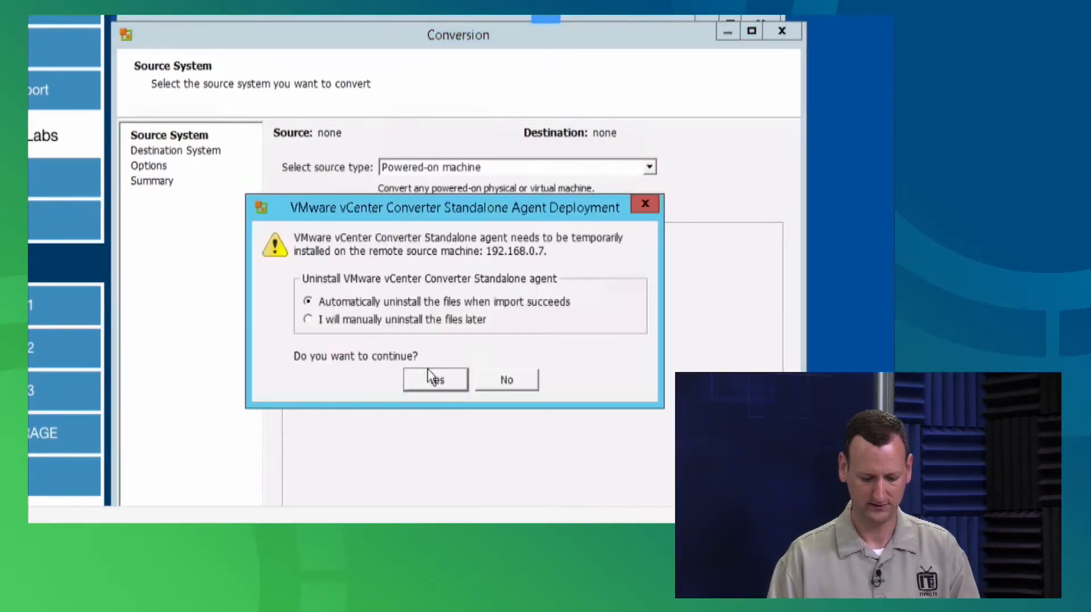
left_click(435, 380)
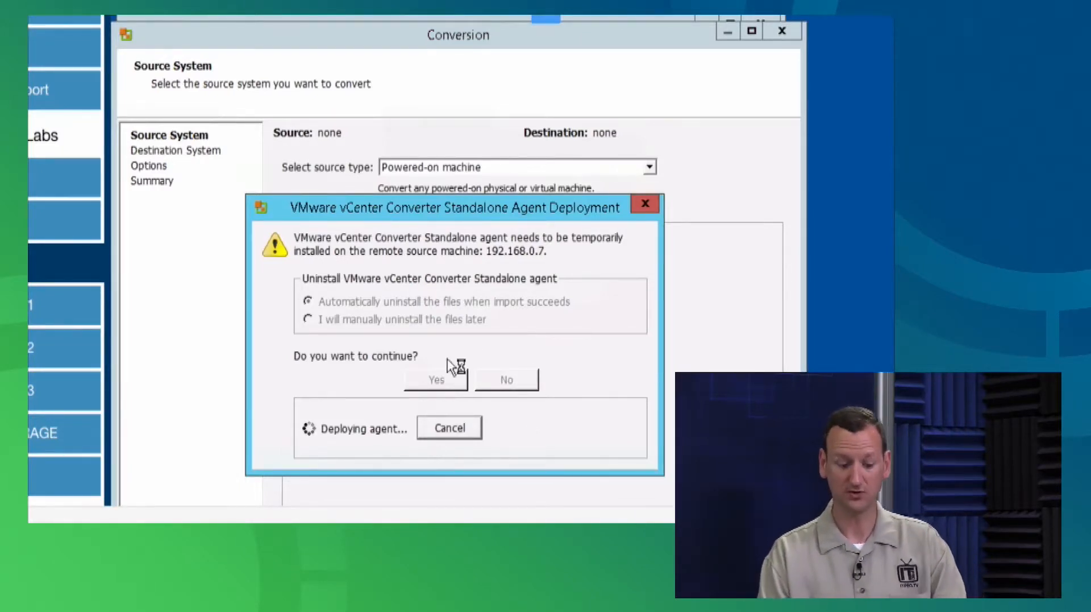
left_click(114, 476)
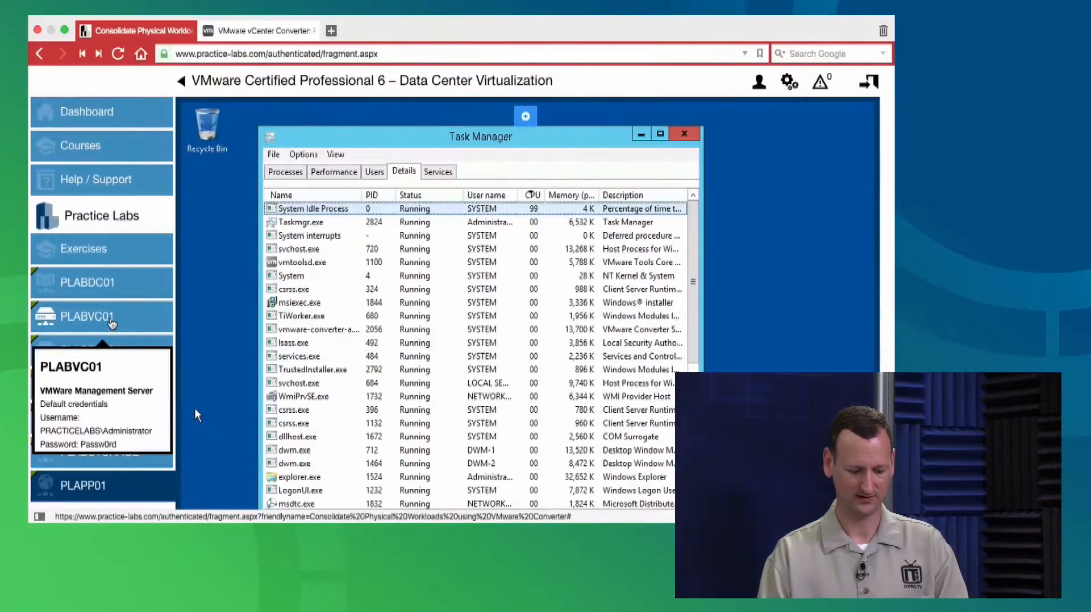
Close the Machine Details for 192.168.0.7 (Windows Server 2012 64-bit) and go on to Destination System
left_click(111, 319)
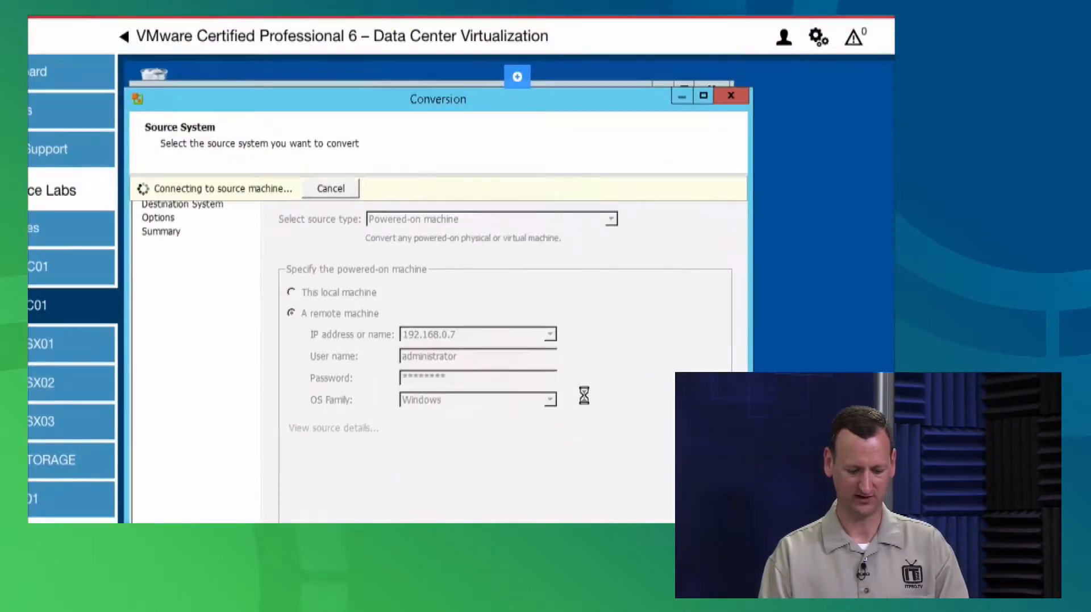
mouse_move(538, 504)
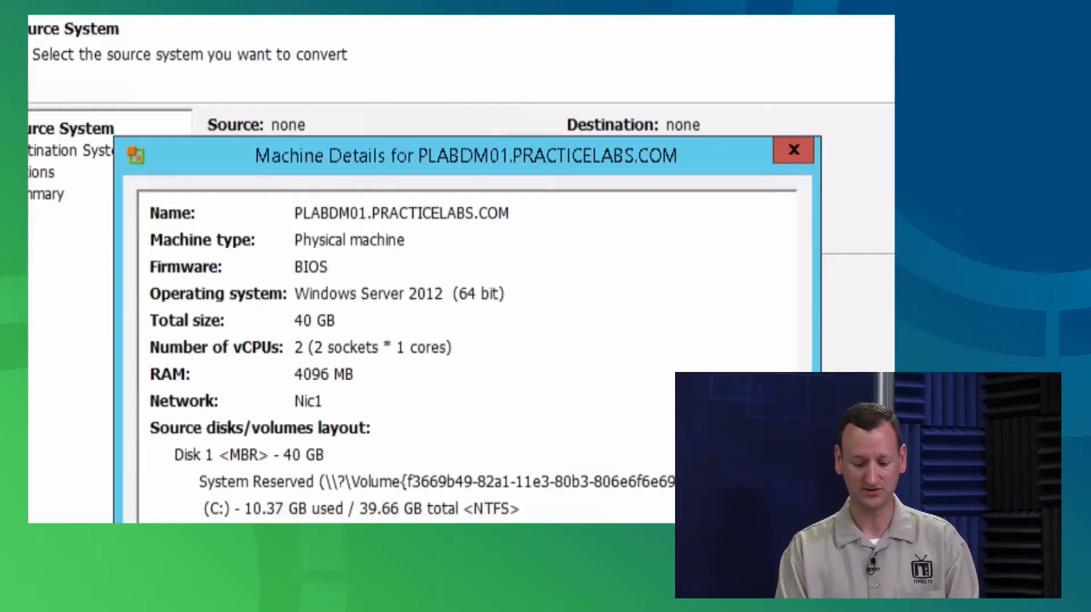
left_click(762, 568)
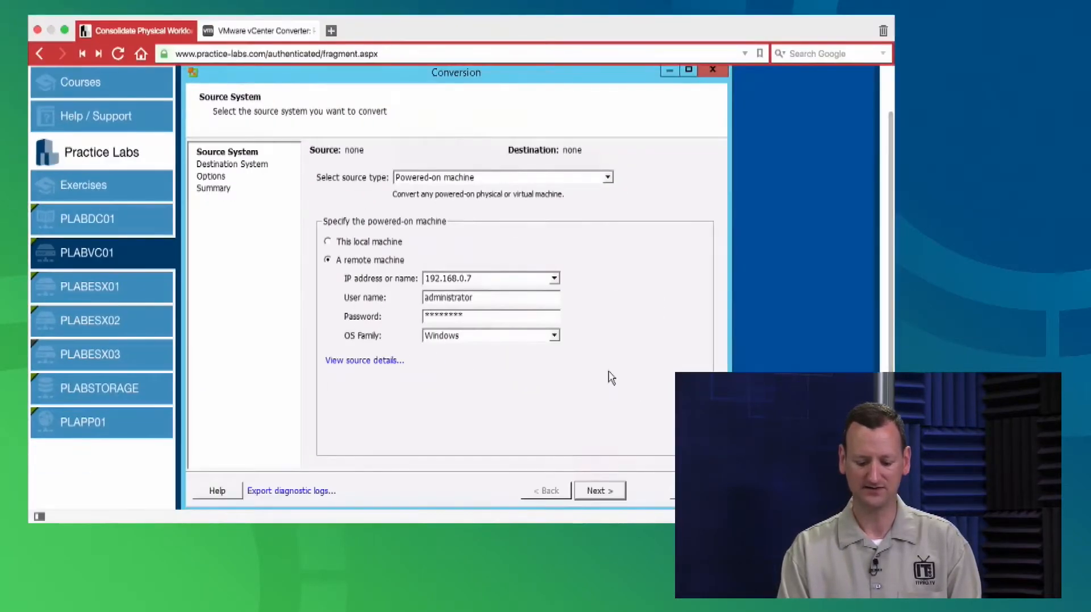
left_click(595, 493)
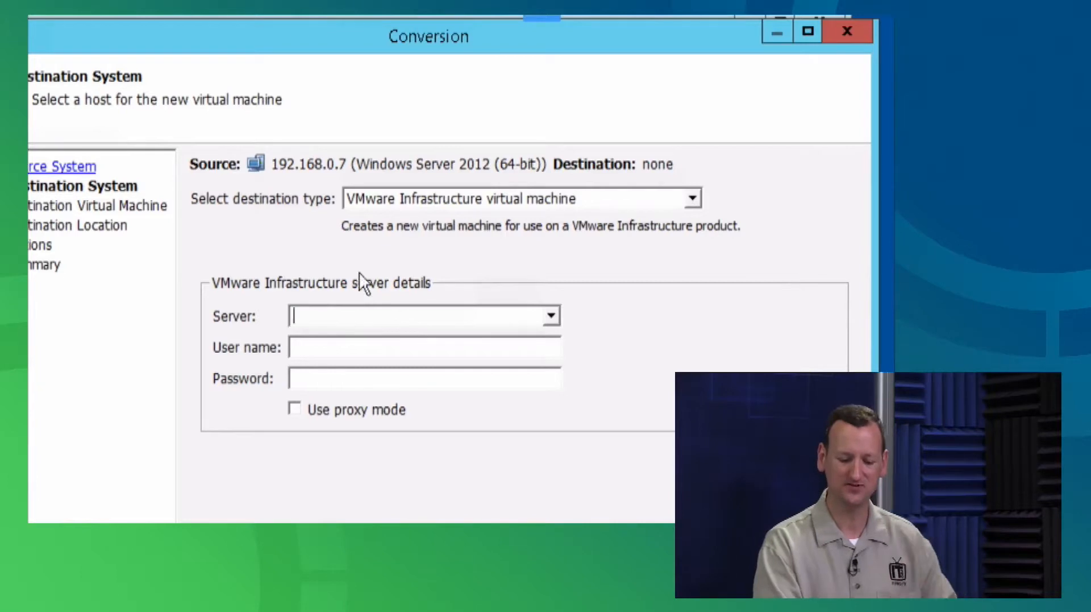
Choose a VMware Infrastructure virtual machine destination on server plabvc01, signing in as administrator with the account password
left_click(550, 201)
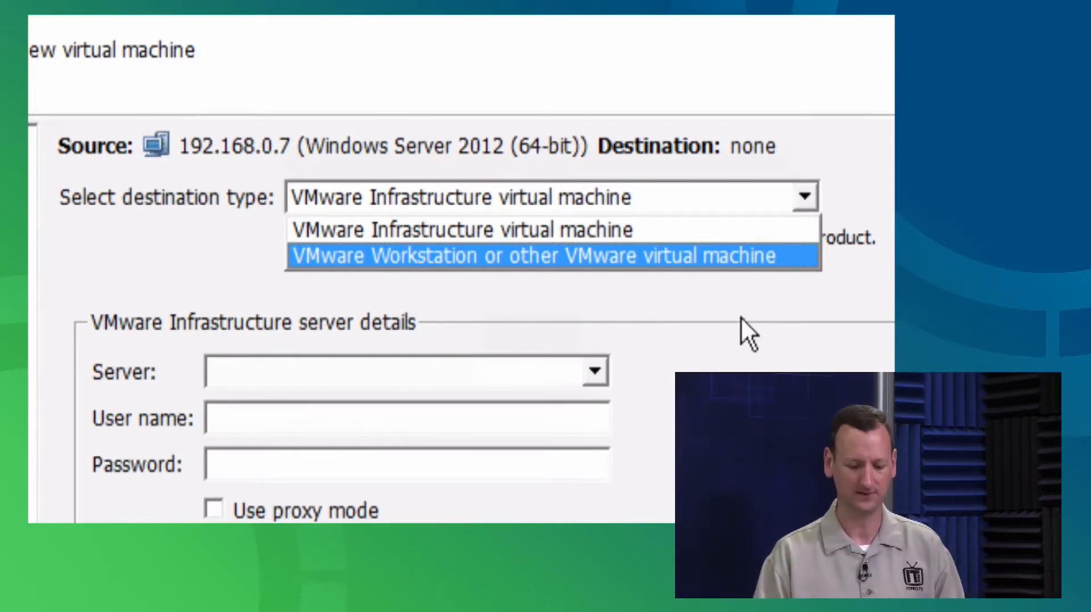
left_click(554, 230)
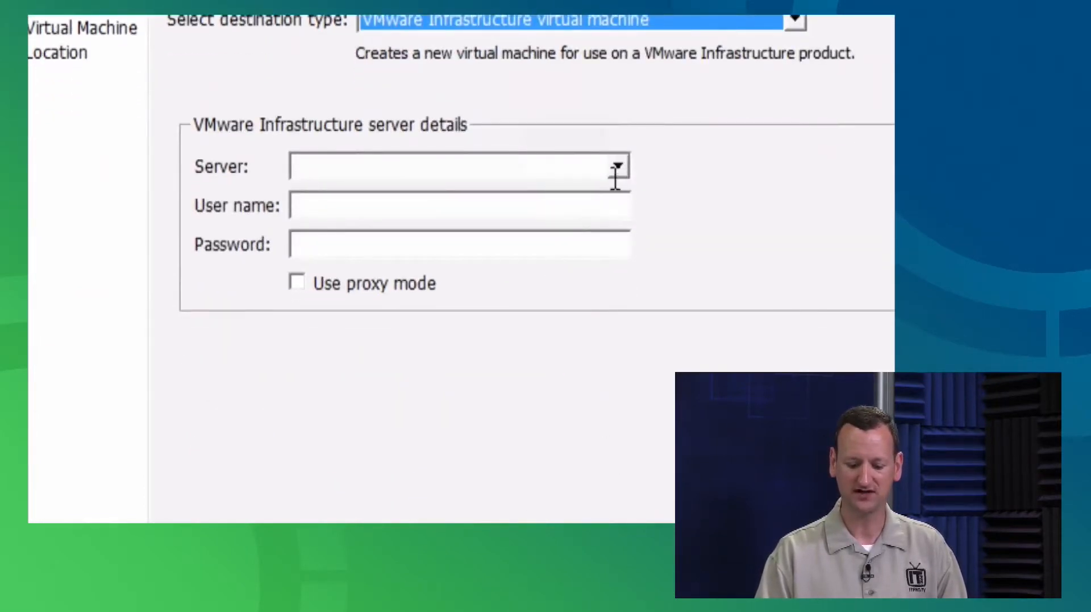
left_click(616, 176)
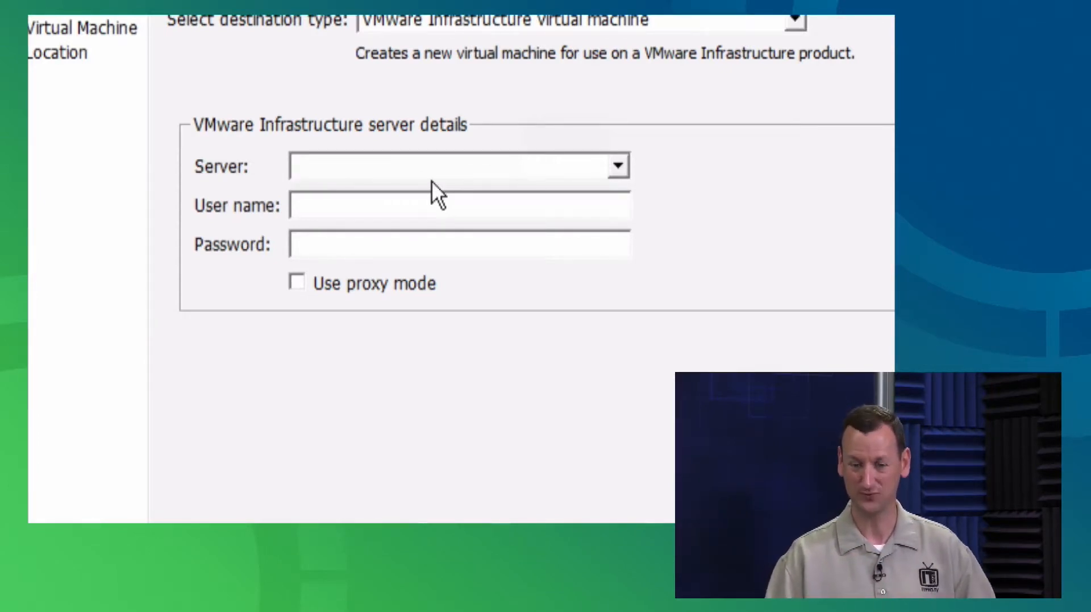
type("pl")
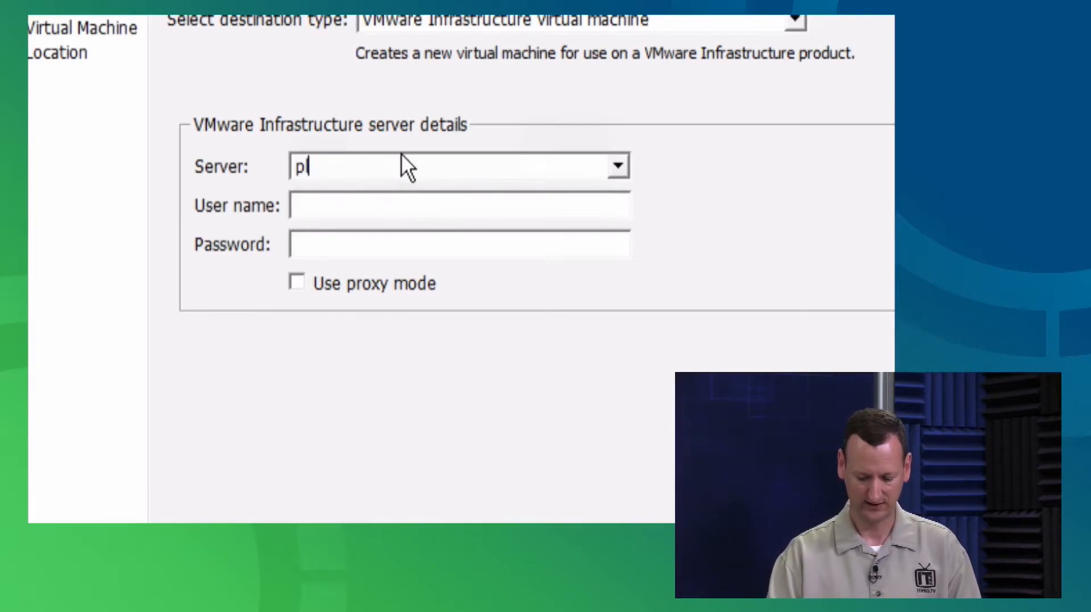
type("abvc01")
key("Tab")
type("administrator")
key("Tab")
type("*********")
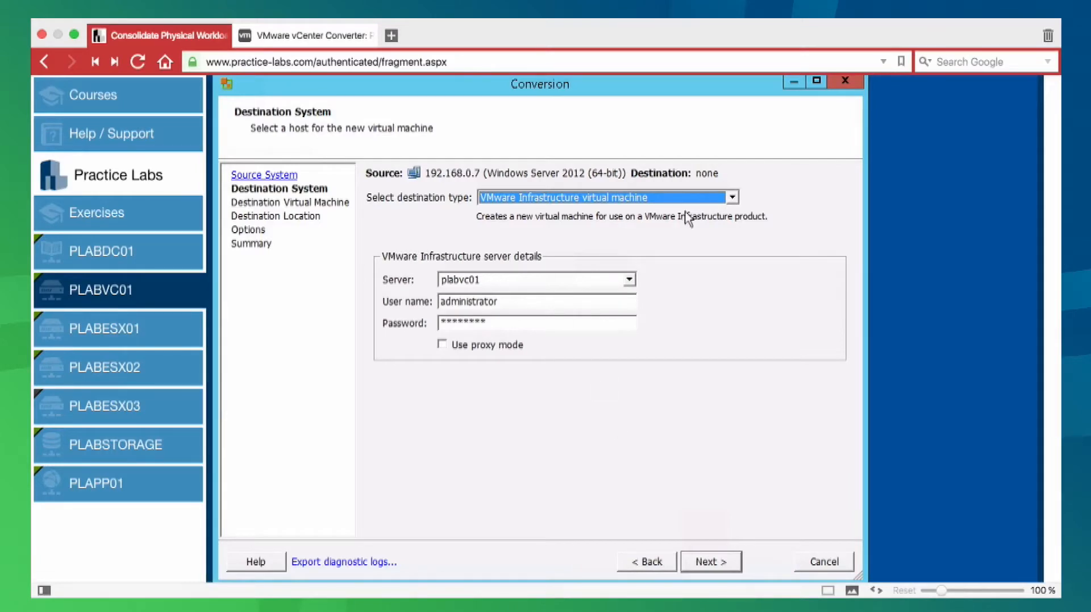
Switch the destination type to VMware Workstation or other VMware virtual machine, keeping VMware Workstation 11.0.x
left_click(732, 198)
left_click(732, 271)
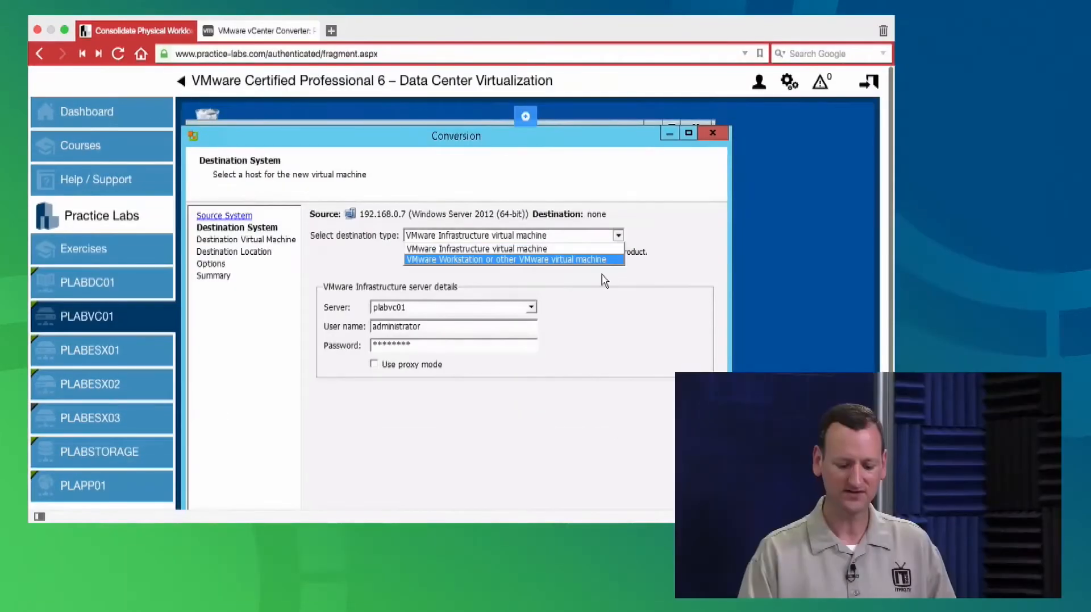
left_click(596, 269)
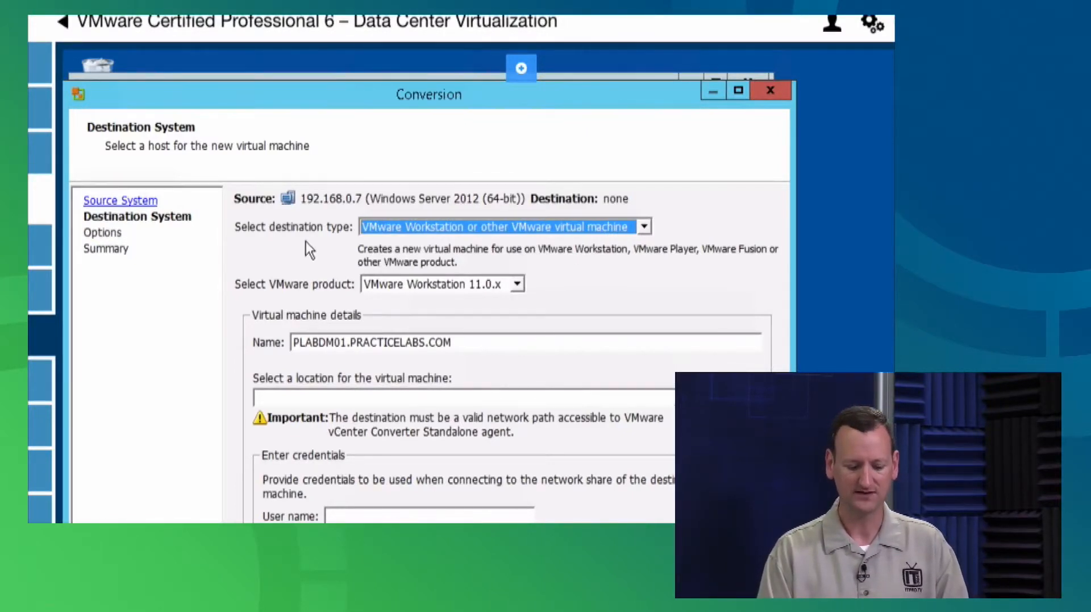
left_click(449, 227)
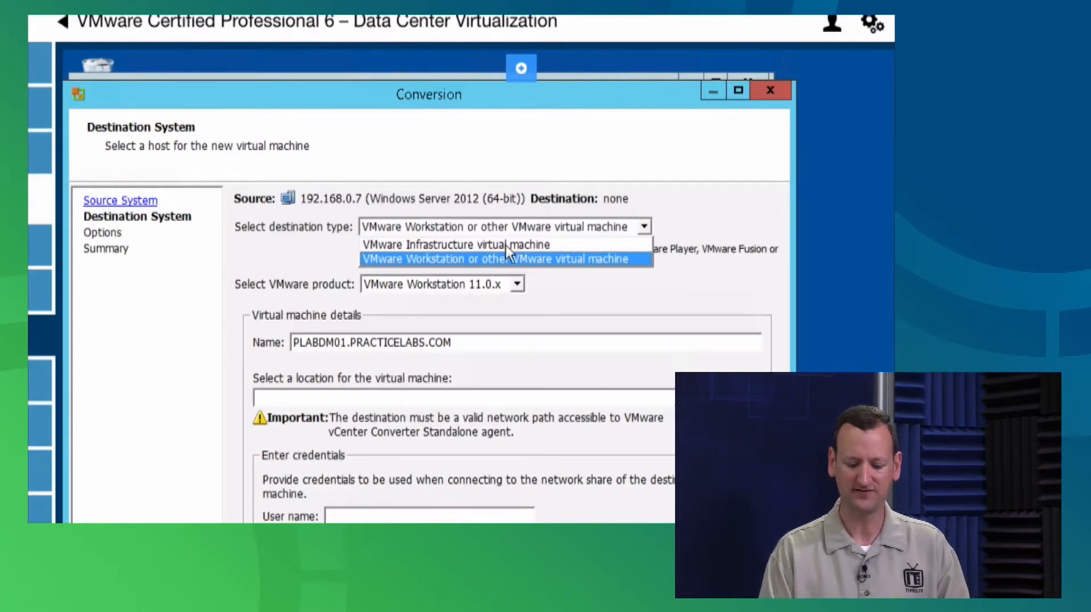
left_click(462, 228)
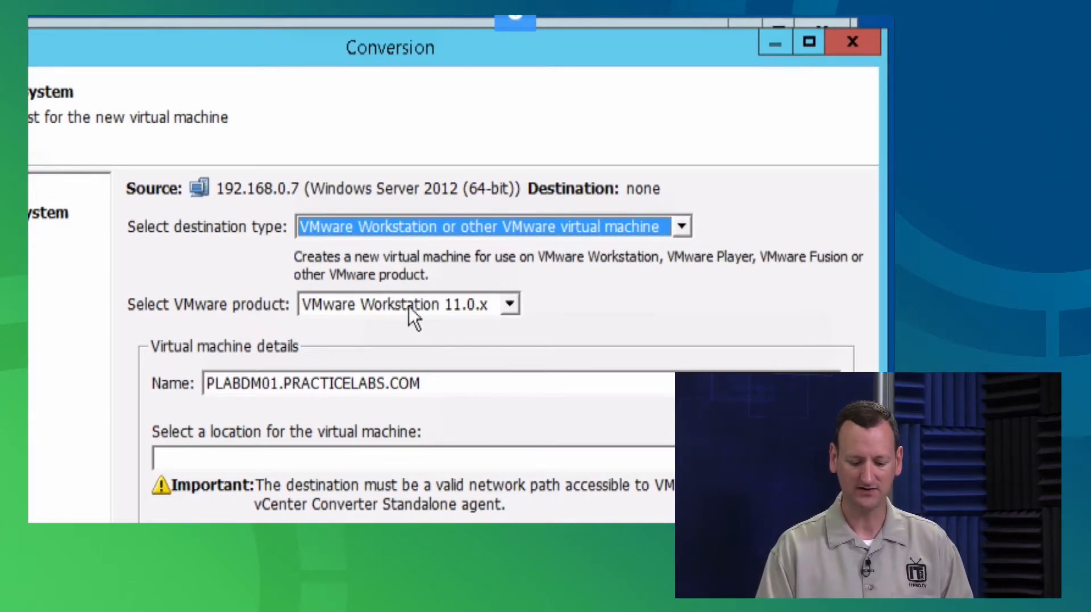
left_click(449, 305)
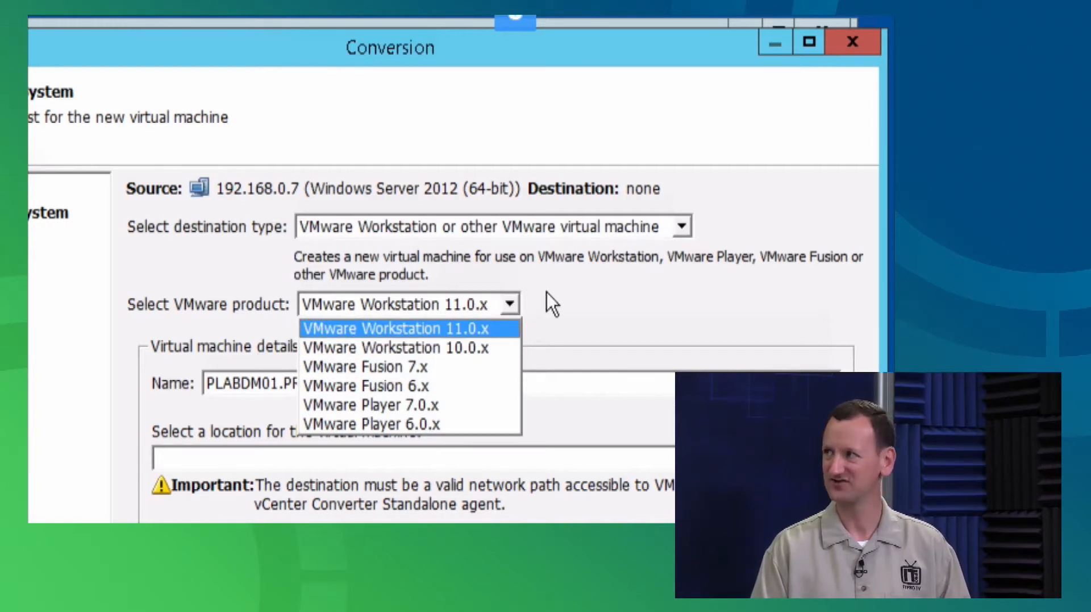
left_click(489, 304)
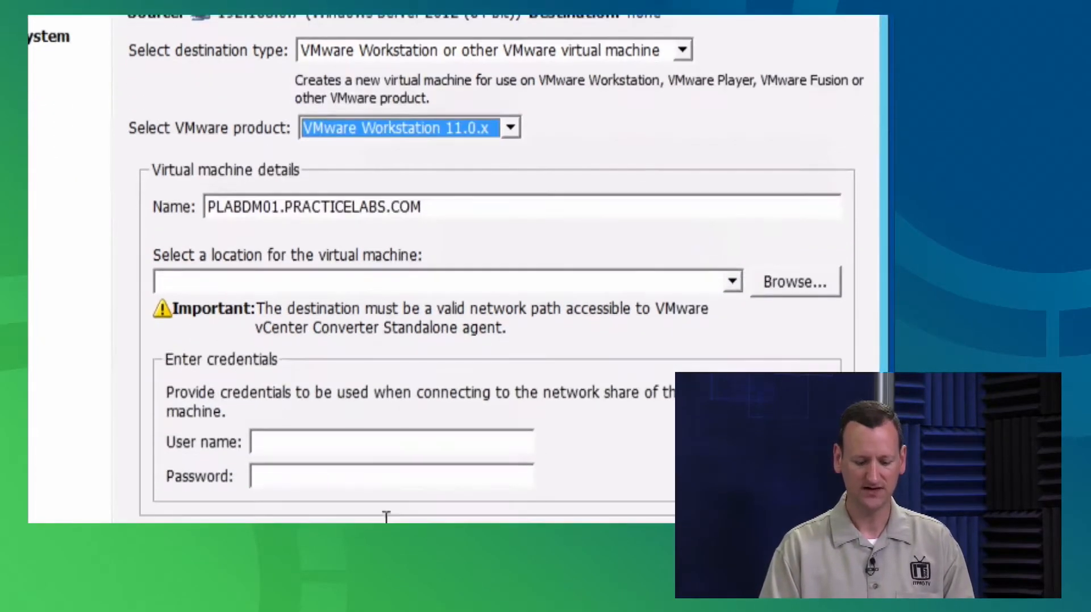
Set the VM location to \\plabdc01\convert with the domain administrator's user name and password
left_click(315, 281)
type("\\\\pl")
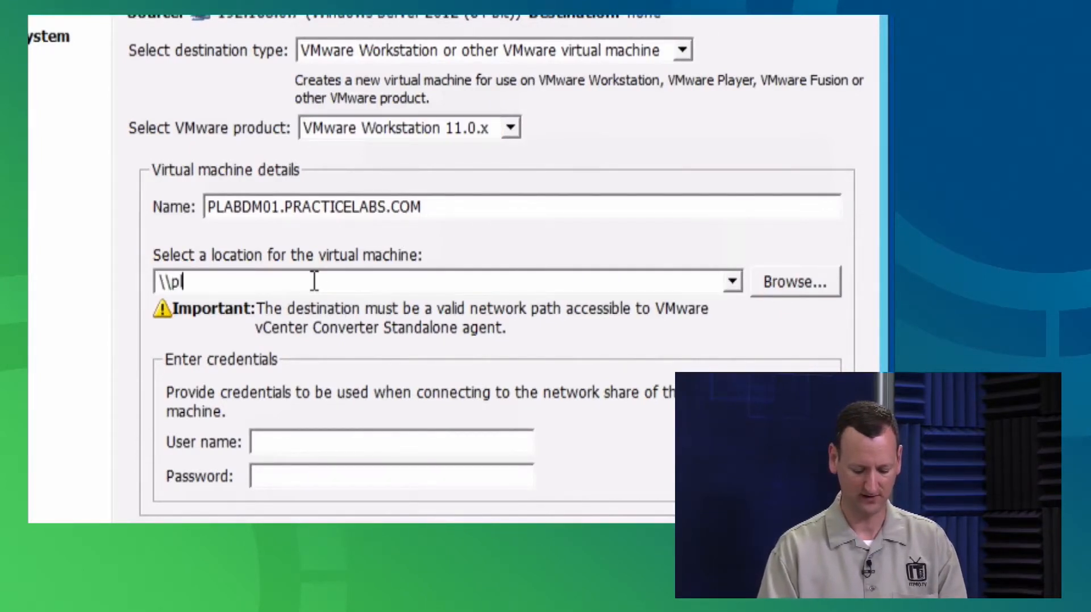
type("abdc01\\")
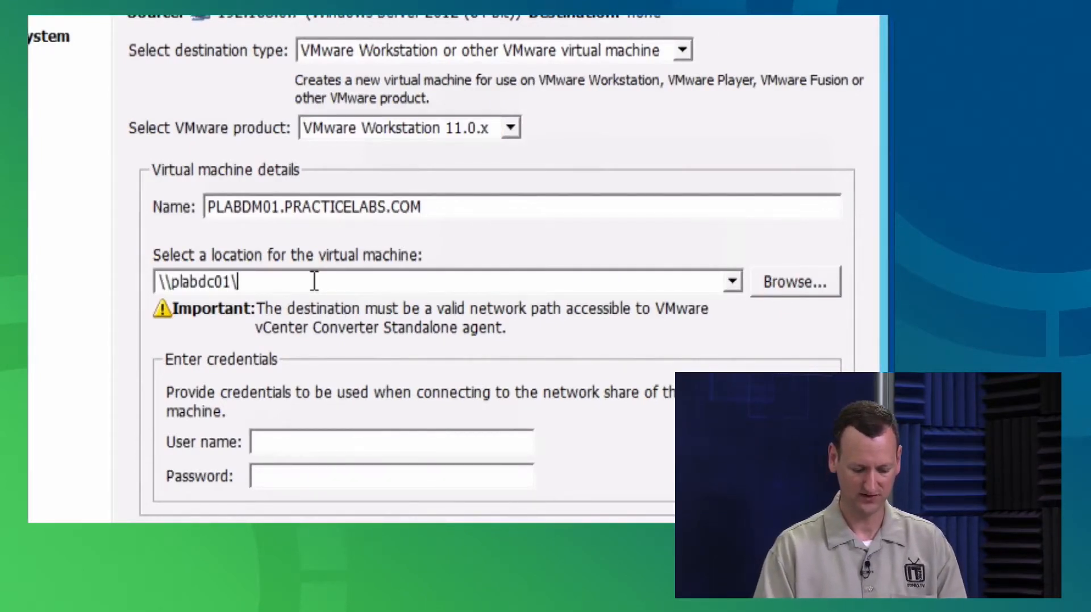
type("convert")
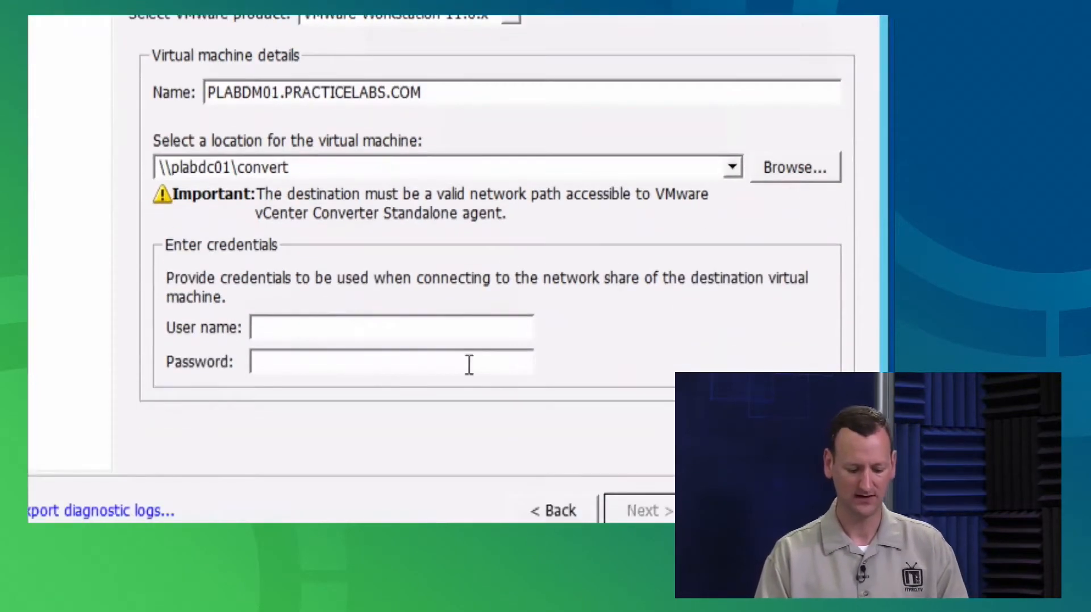
left_click(385, 329)
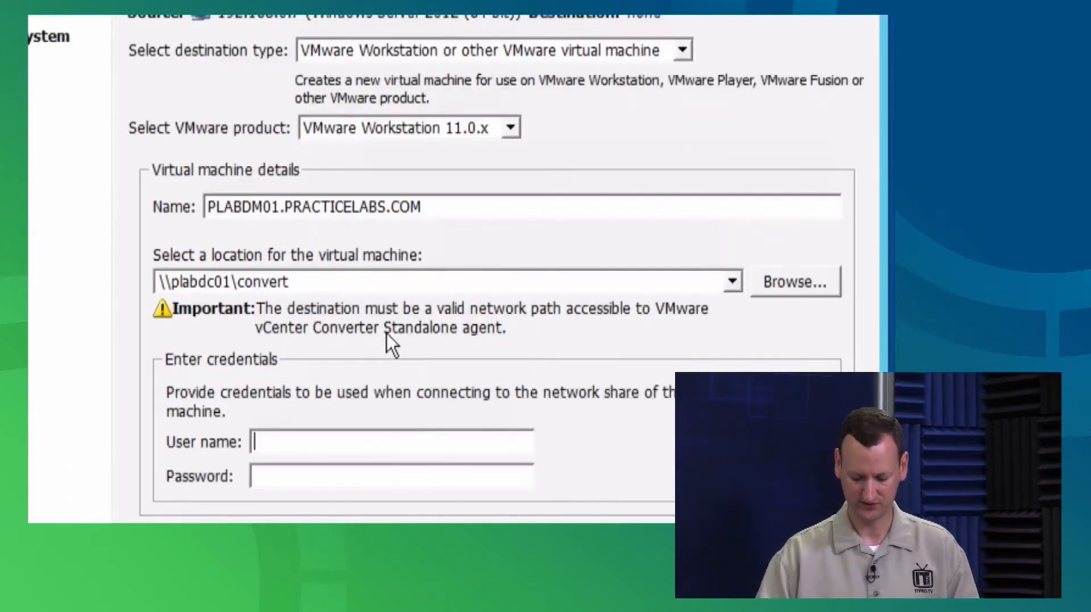
type("practice")
key("BackSpace")
key("BackSpace")
key("BackSpace")
type("ticelabs\\administrator")
key("Tab")
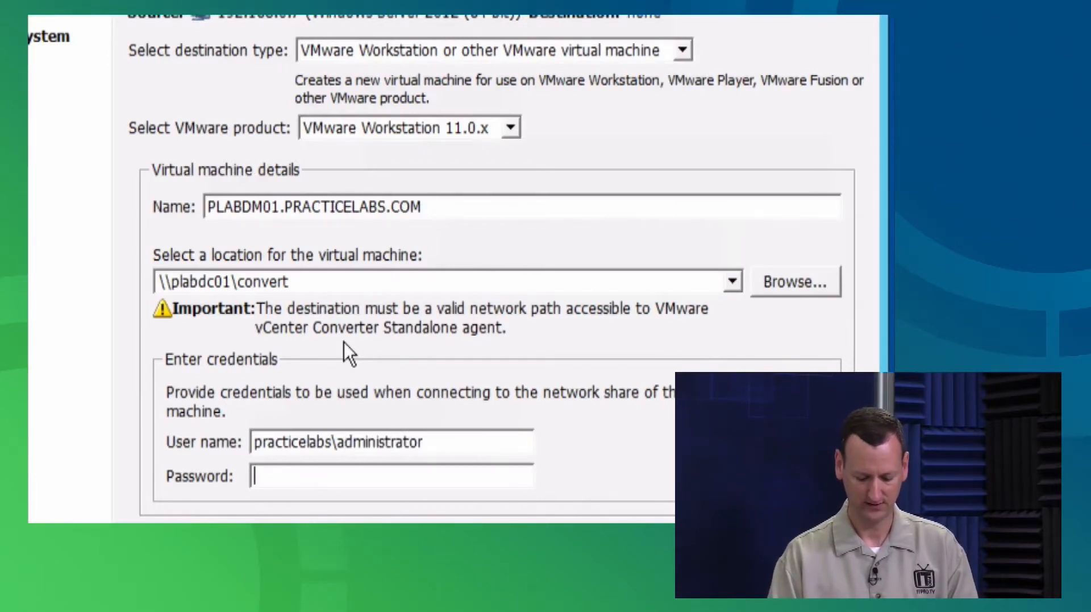
type("********")
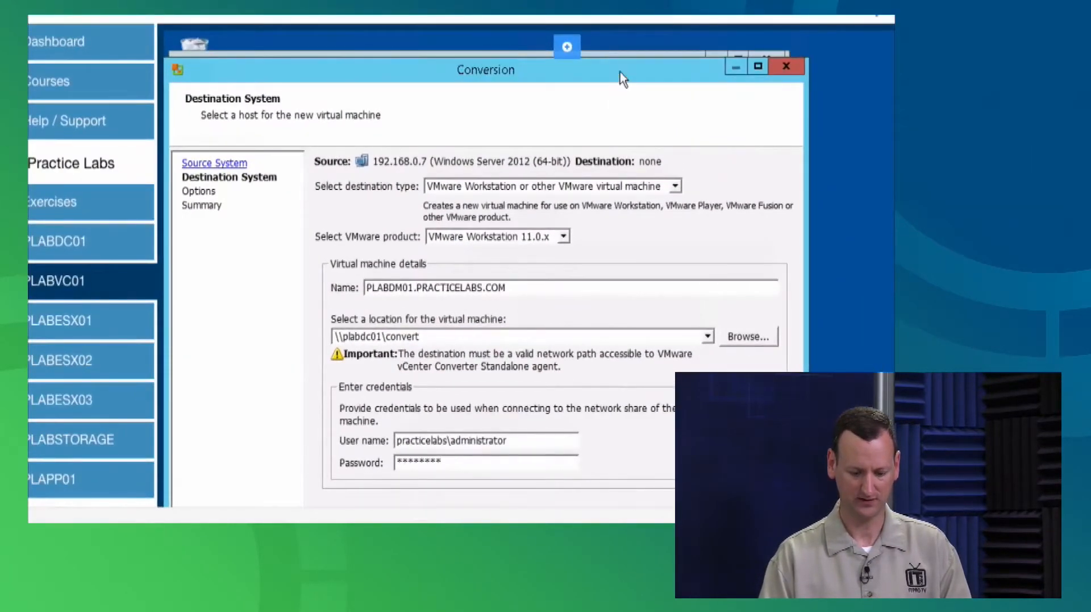
Reposition the Conversion window and advance to the conversion options
left_click_drag(619, 72, 625, 45)
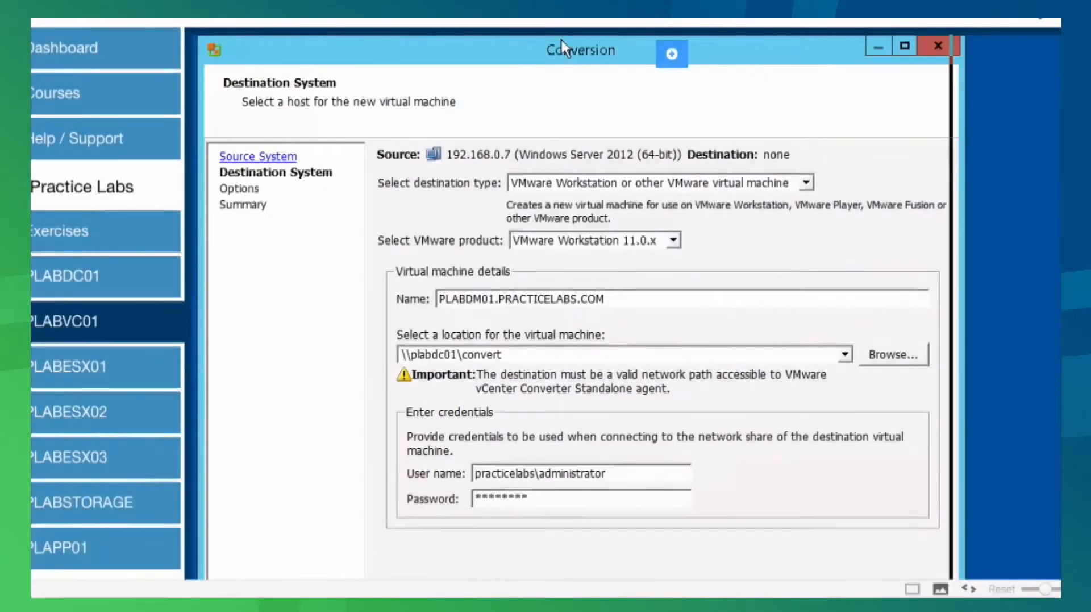
left_click_drag(562, 40, 548, 41)
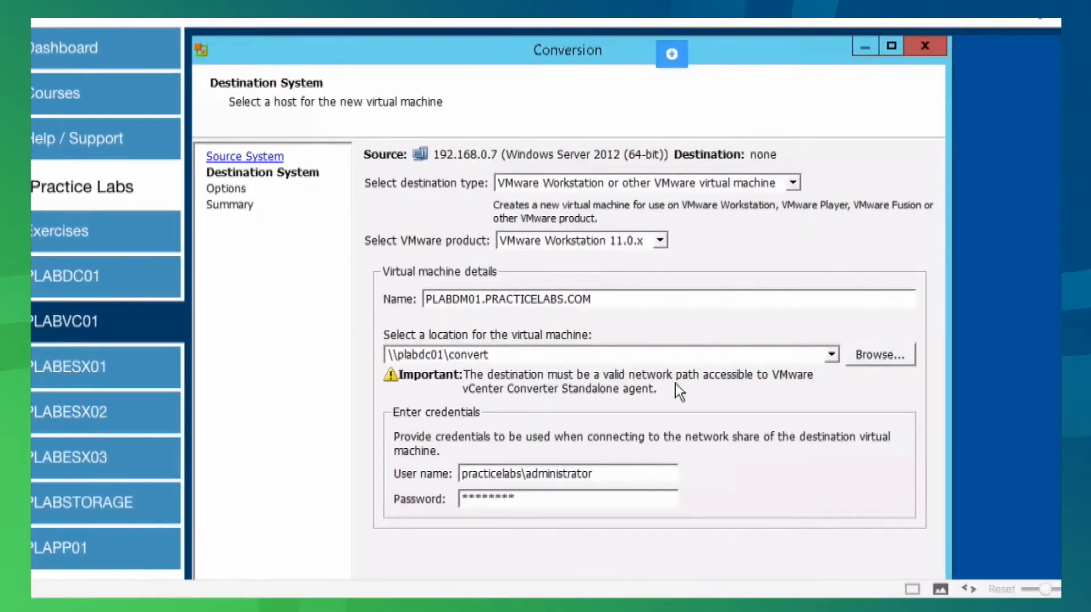
key("Return")
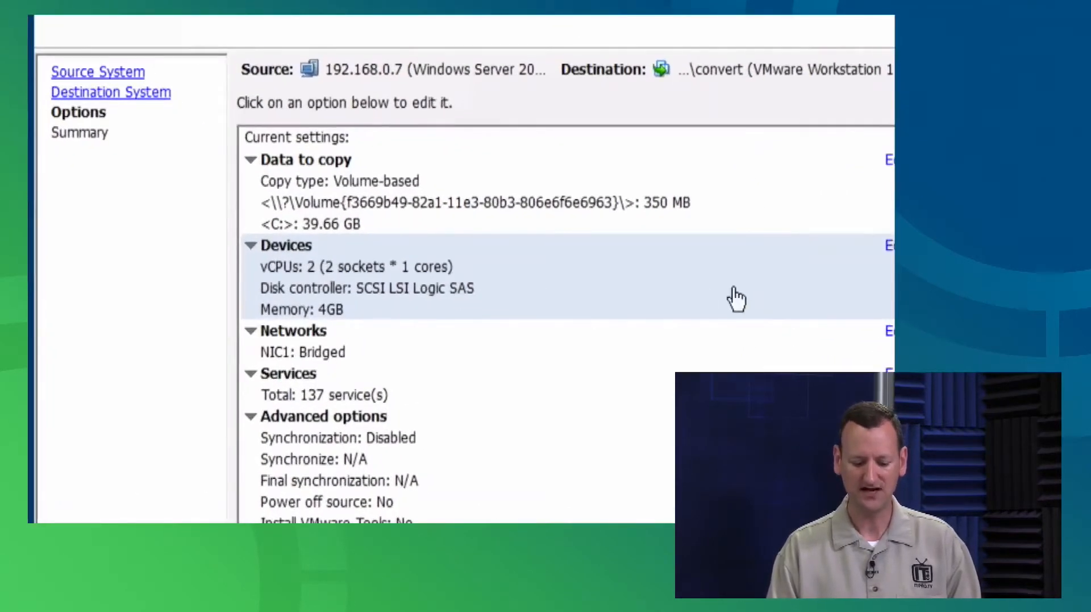
Review the memory and network adapter settings, then open the advanced Synchronize options
left_click(746, 247)
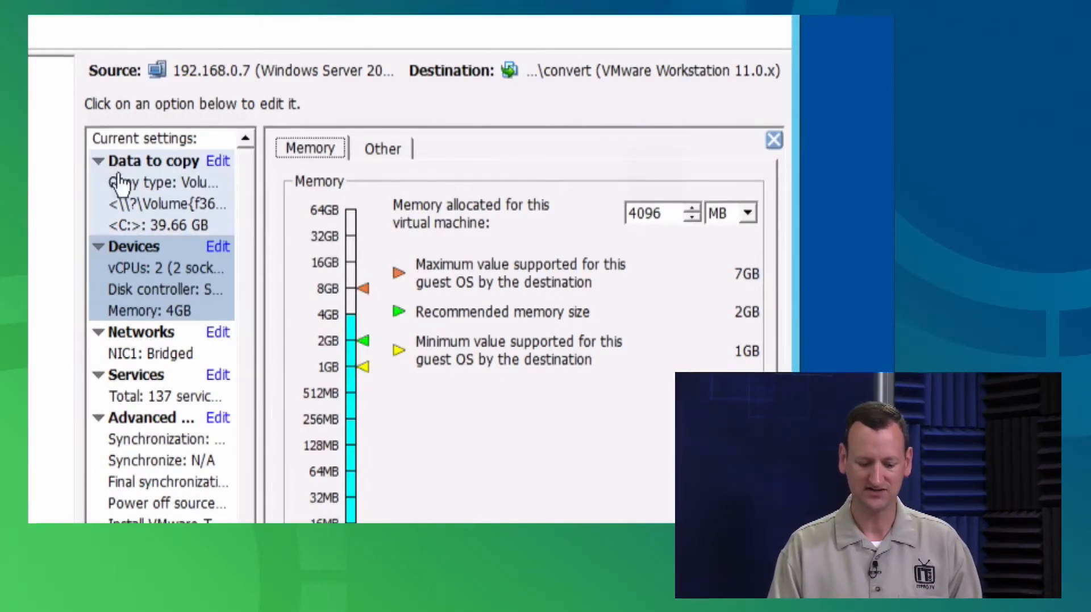
left_click(139, 352)
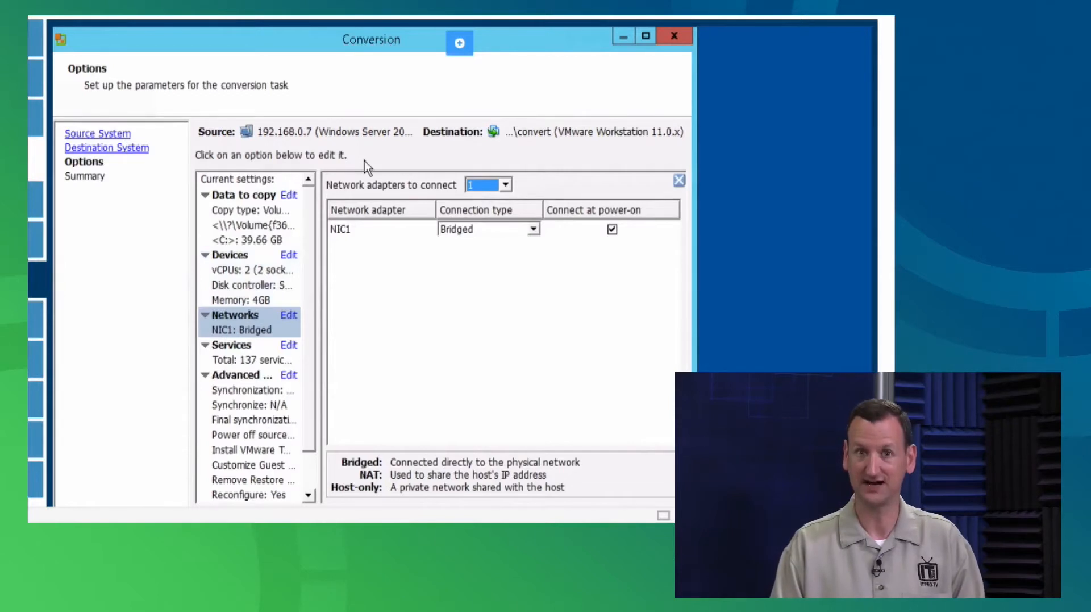
left_click(237, 466)
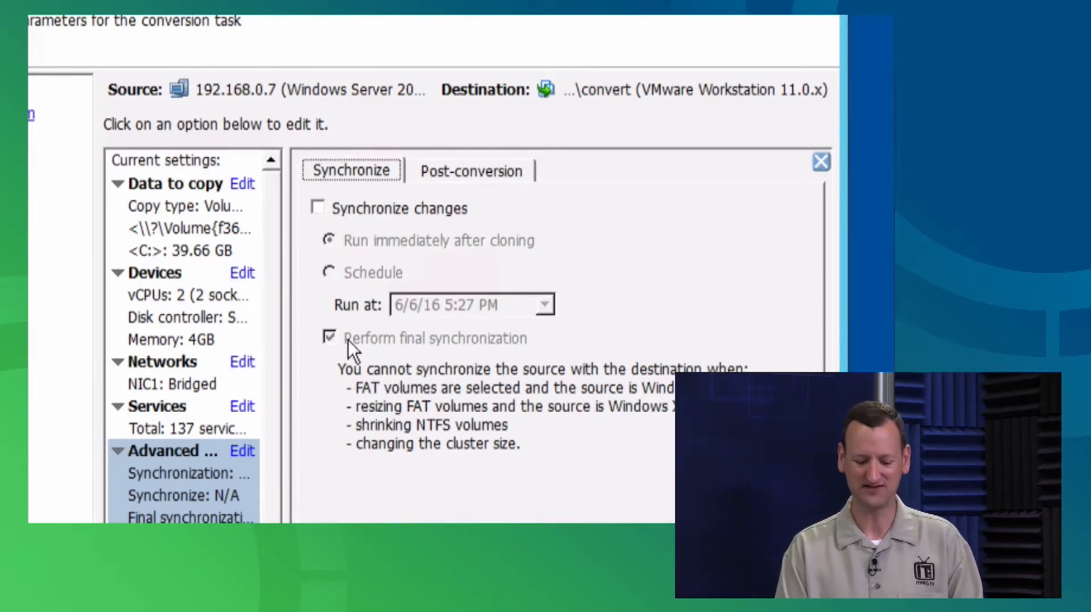
Leave synchronize changes after cloning unchecked
mouse_move(333, 340)
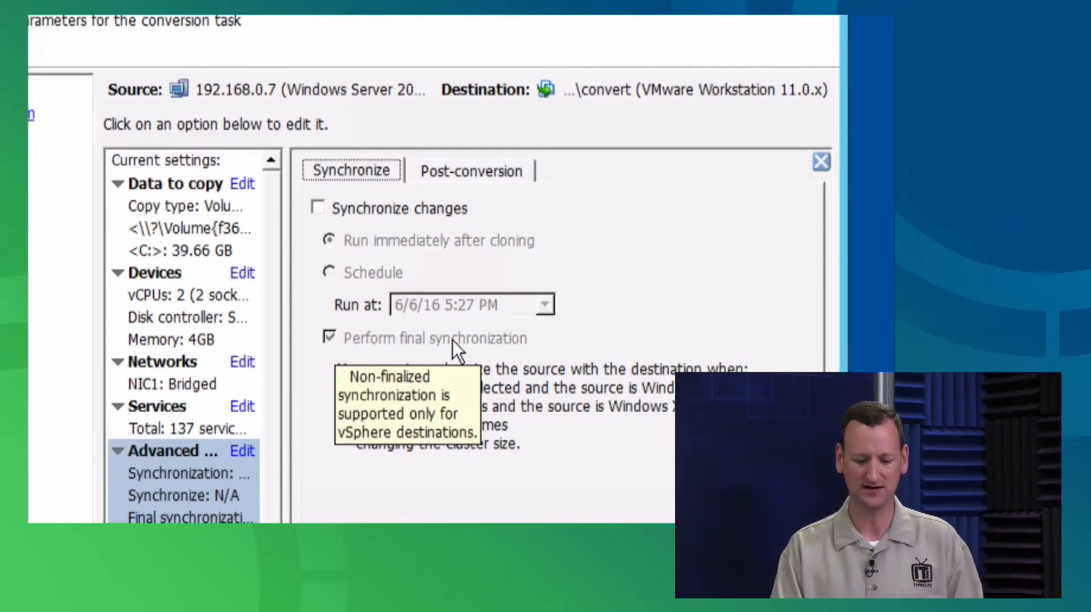
left_click(375, 209)
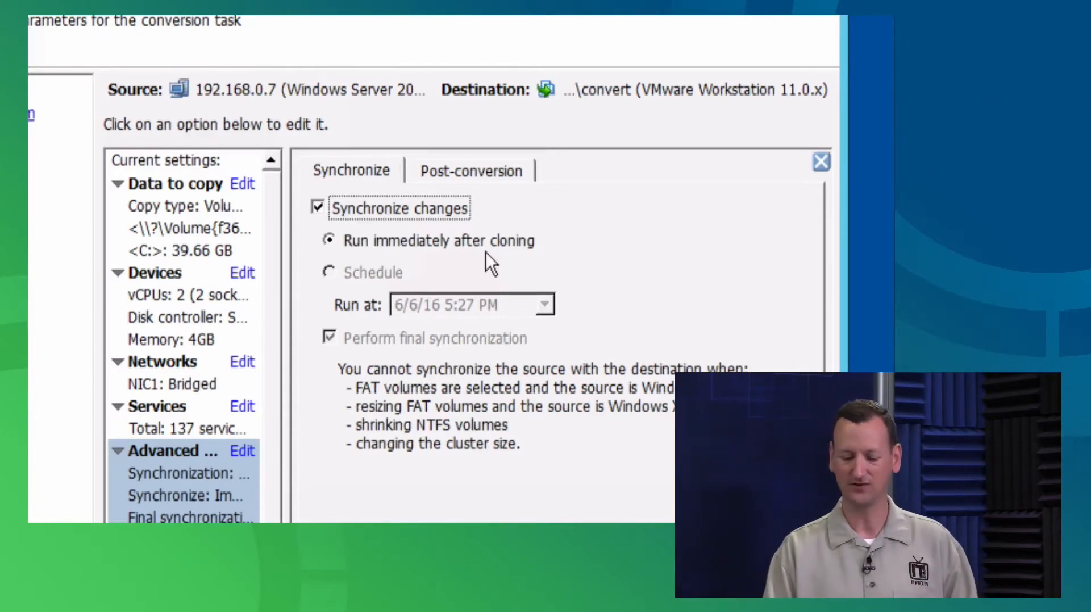
left_click(408, 210)
In Post-conversion, power off the source machine and leave Install VMware Tools unchecked
left_click(446, 173)
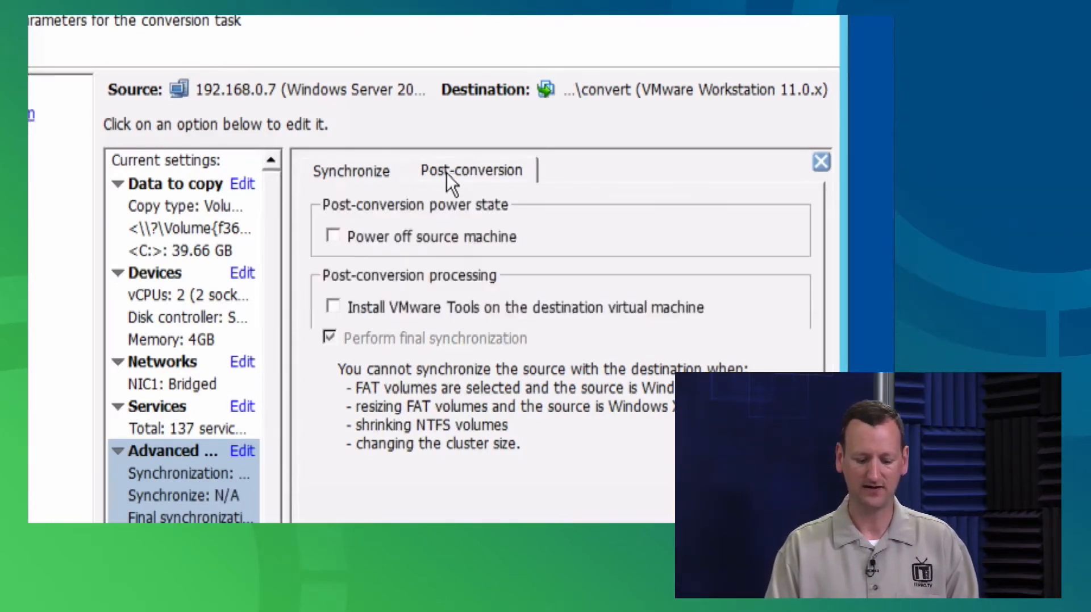
left_click(448, 245)
left_click(446, 238)
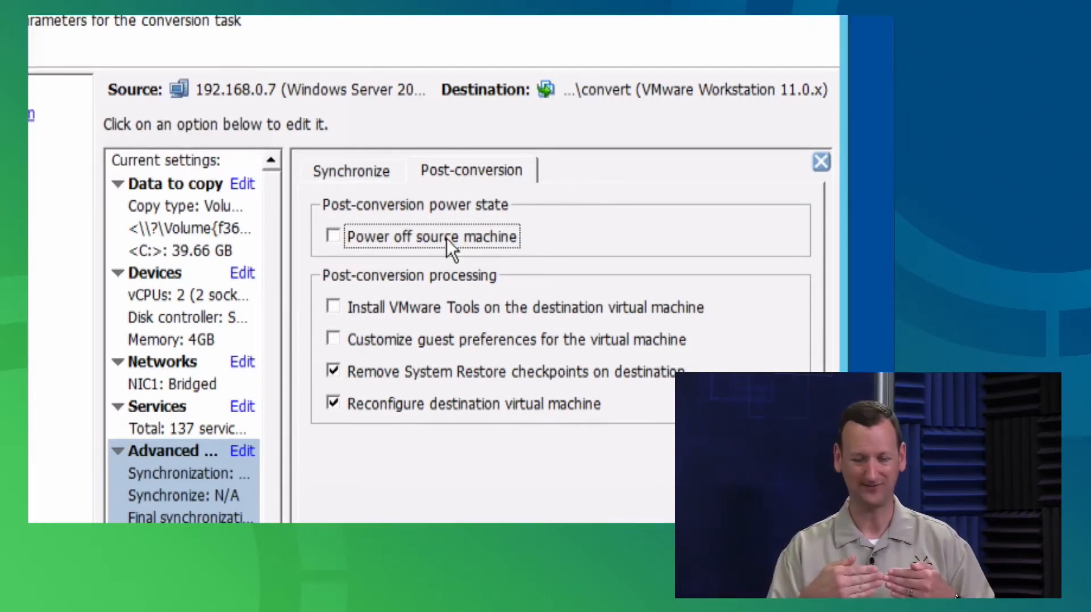
left_click(416, 248)
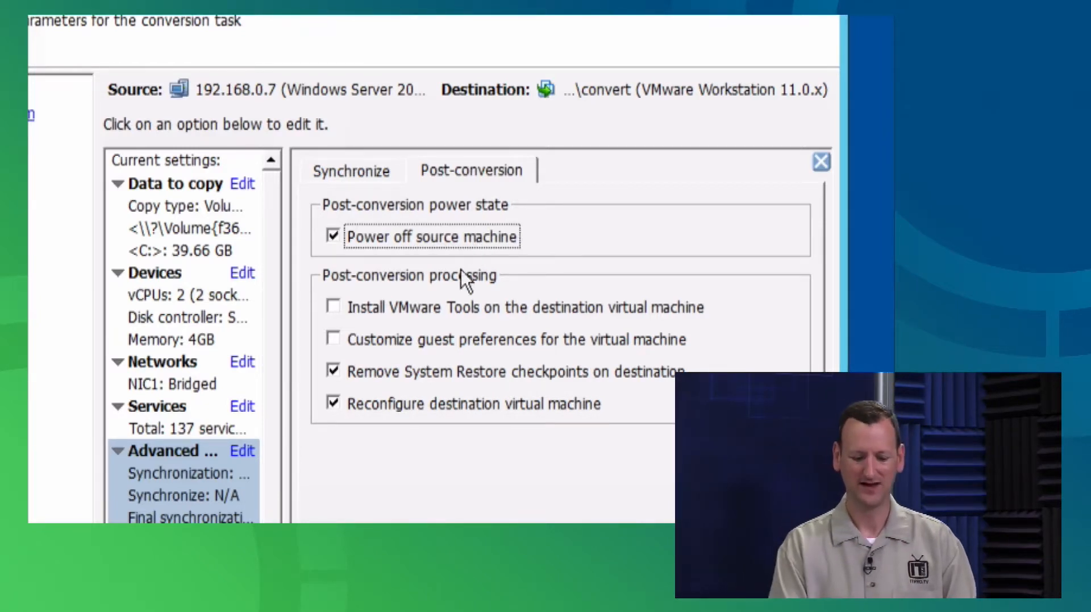
left_click(400, 309)
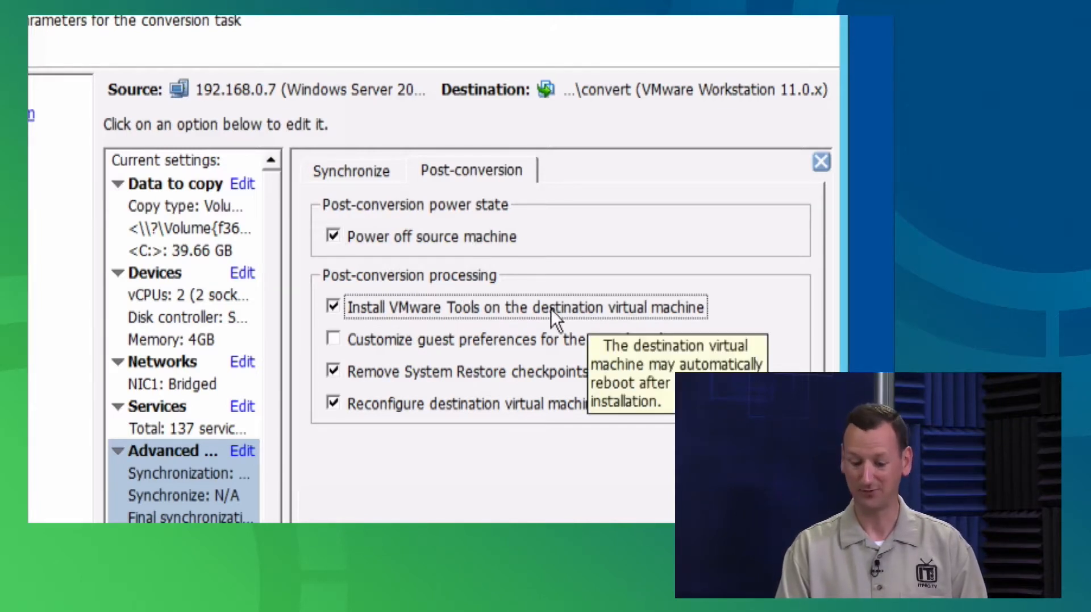
left_click(532, 306)
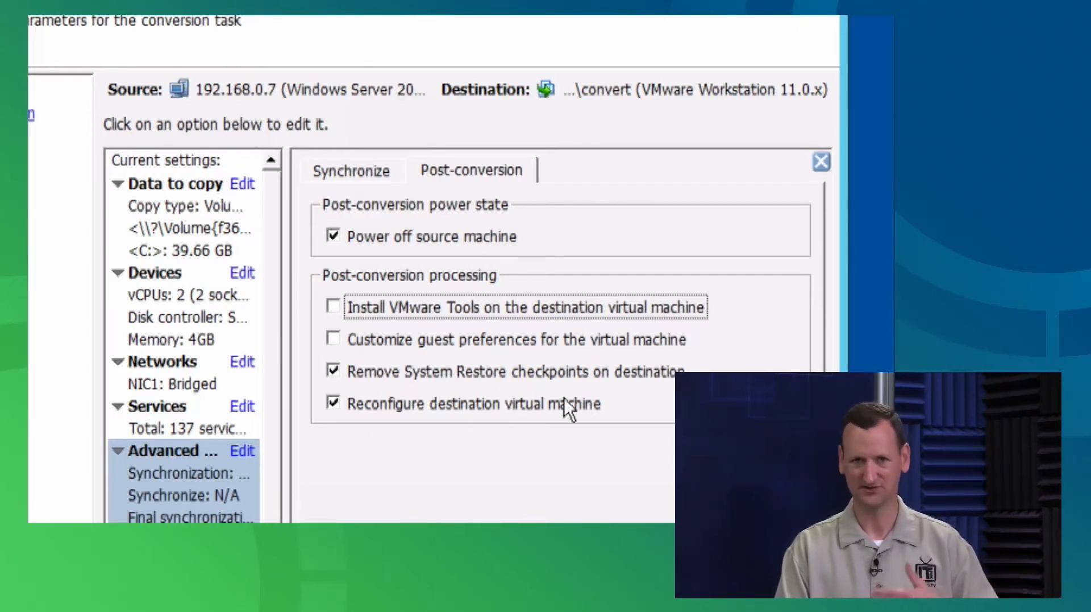
mouse_move(565, 398)
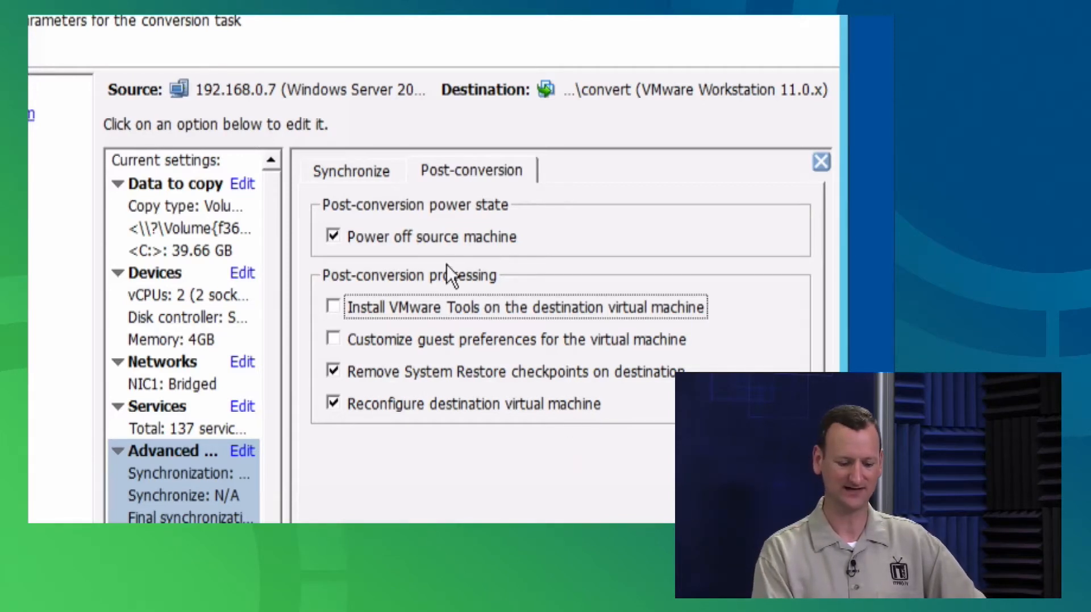
mouse_move(395, 410)
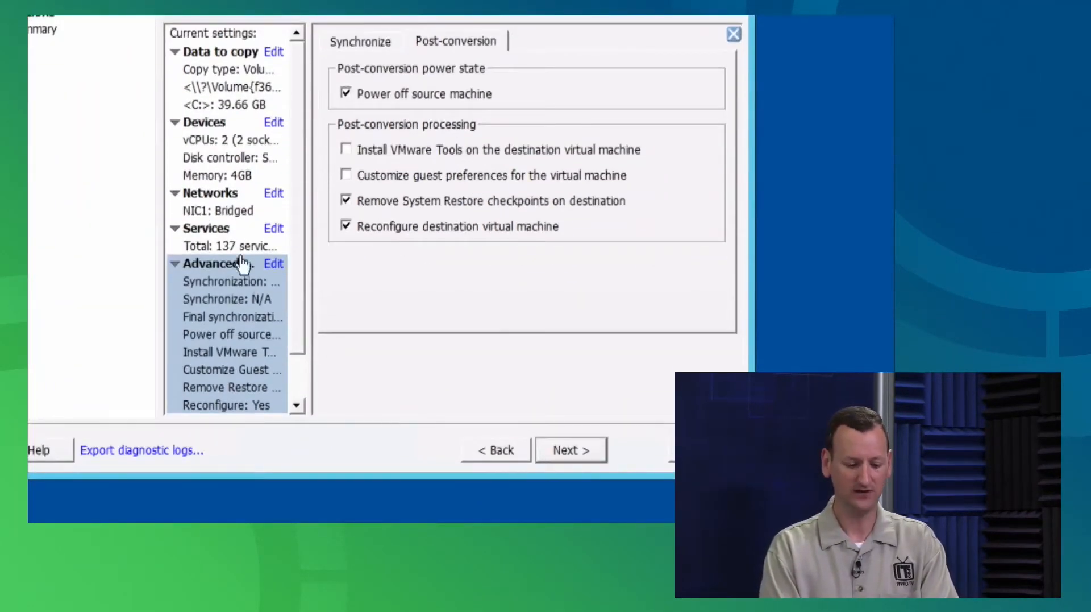
Review the source services to stop and the summary, then start conversion task 1
left_click(221, 228)
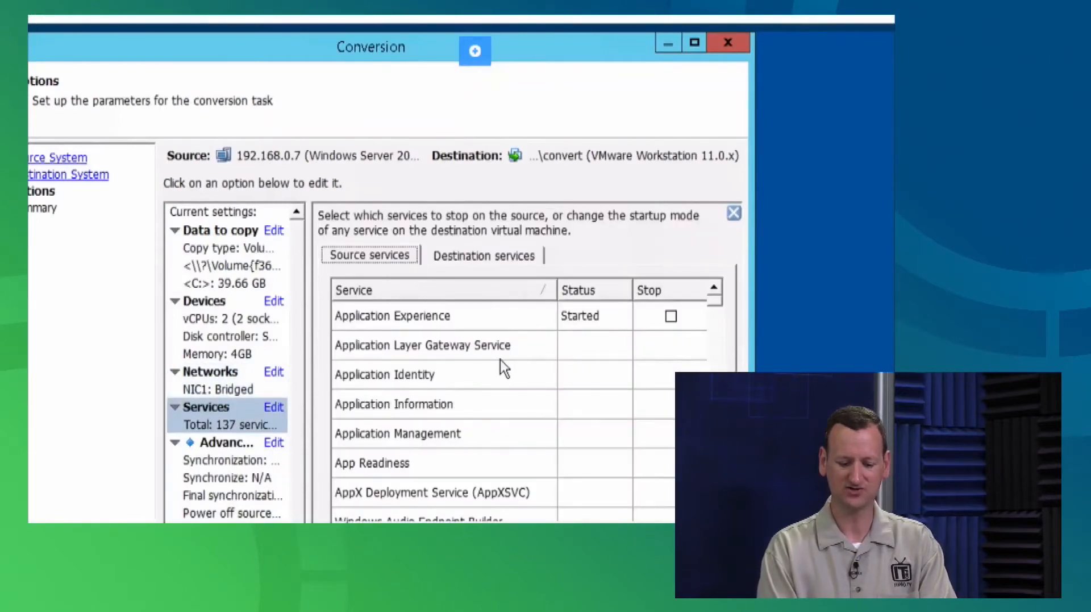
scroll(520, 466, "down", 20)
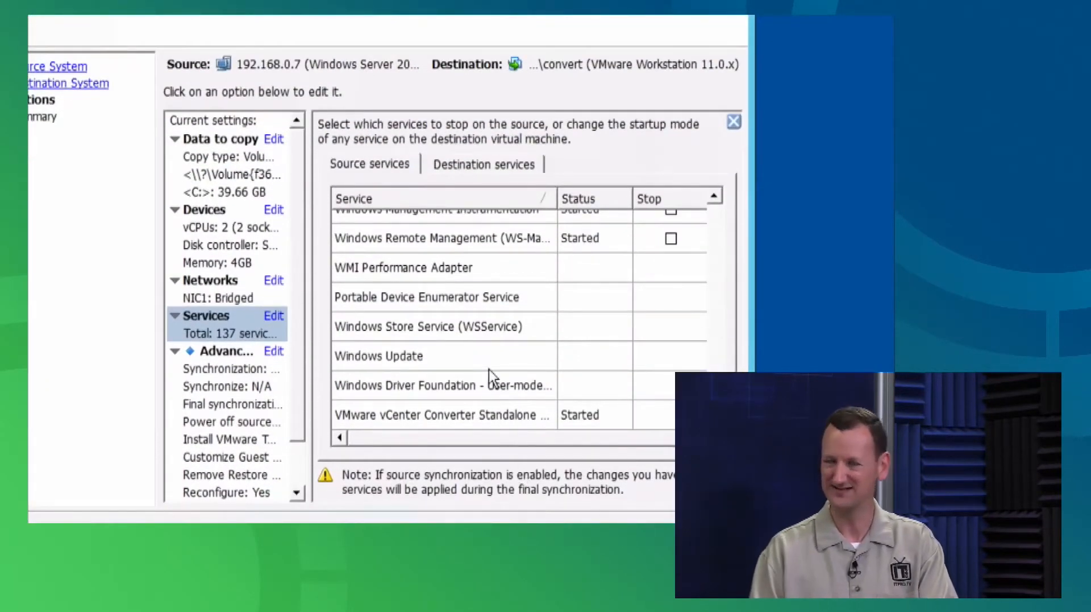
mouse_move(489, 370)
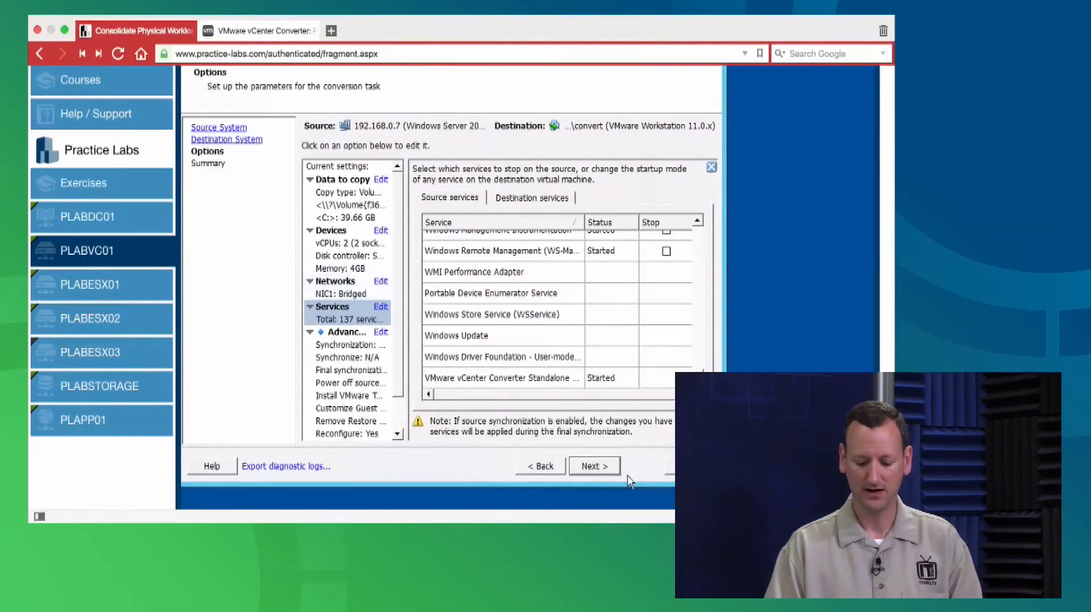
scroll(594, 468, "up", 2)
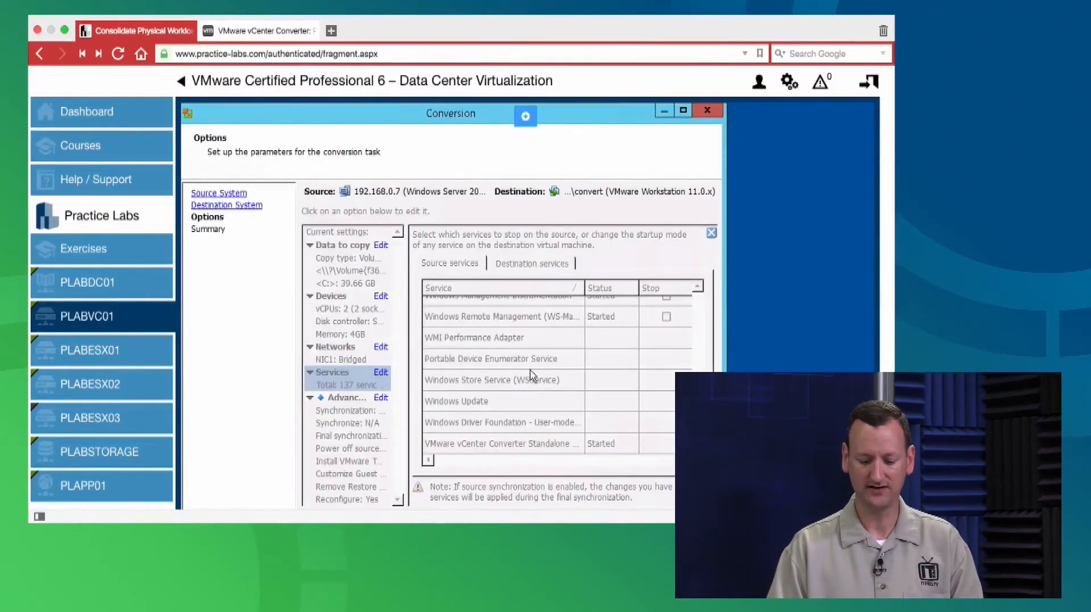
mouse_move(543, 520)
scroll(591, 392, "down", 5)
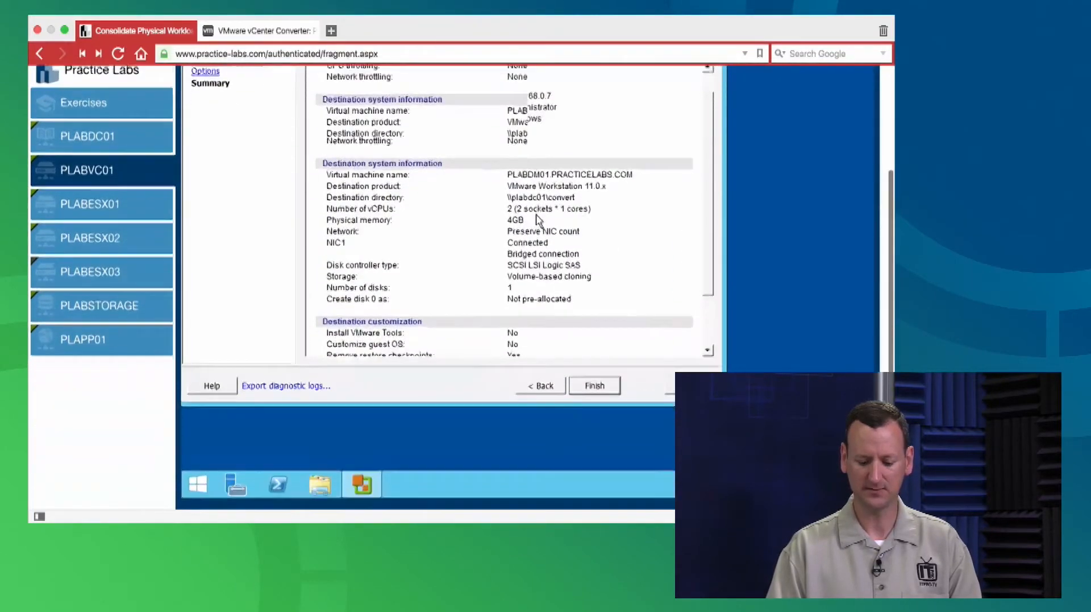
left_click(594, 377)
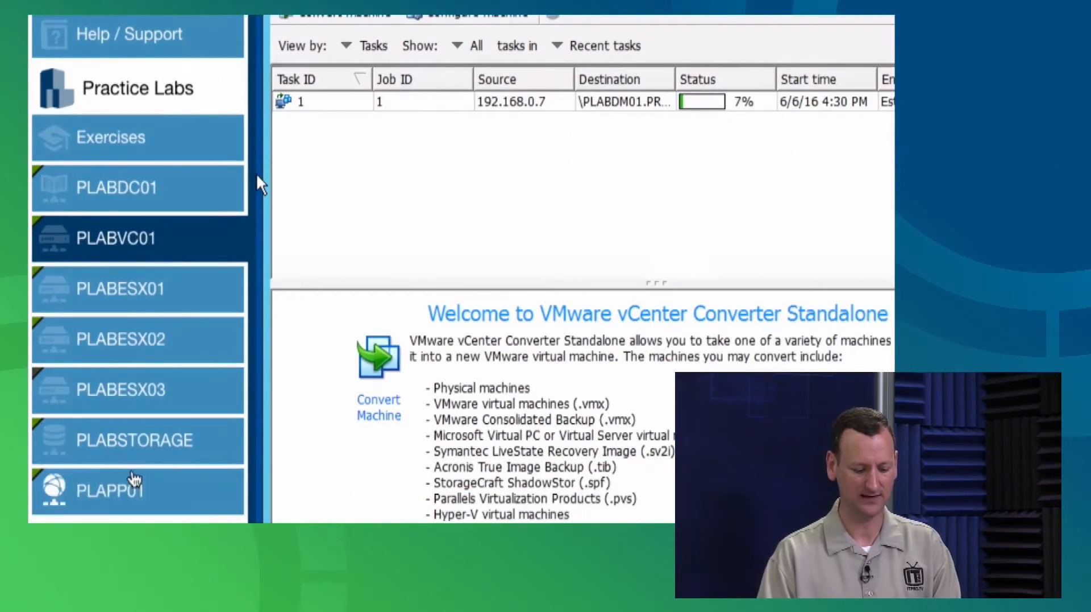
On PLAPP01, check the vmware-converter agent process and show Ethernet sending about 567 Mbps
left_click(146, 493)
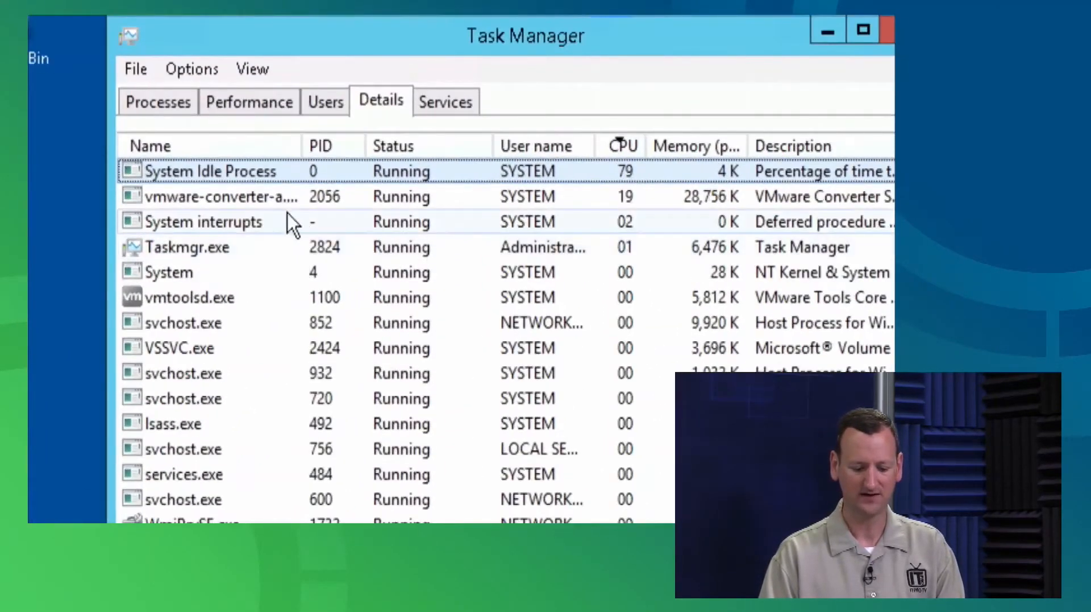
left_click(281, 200)
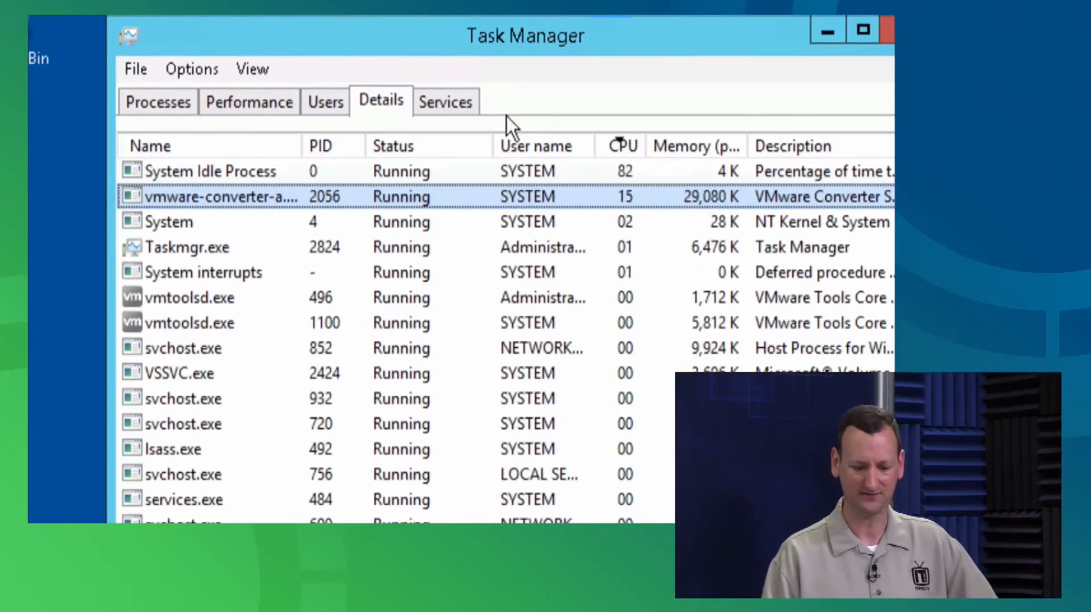
left_click(250, 103)
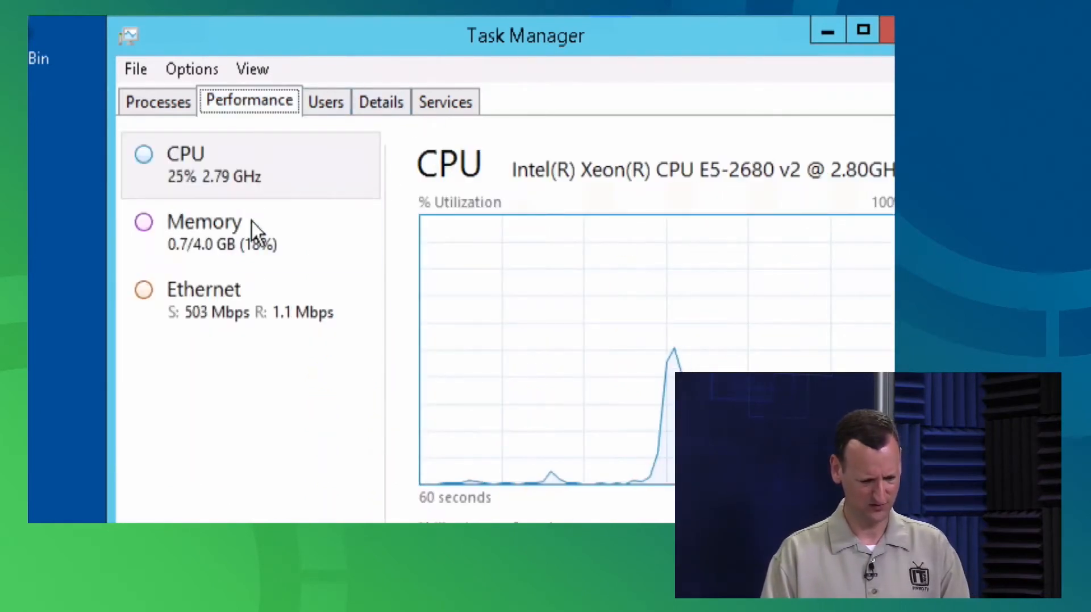
left_click(220, 312)
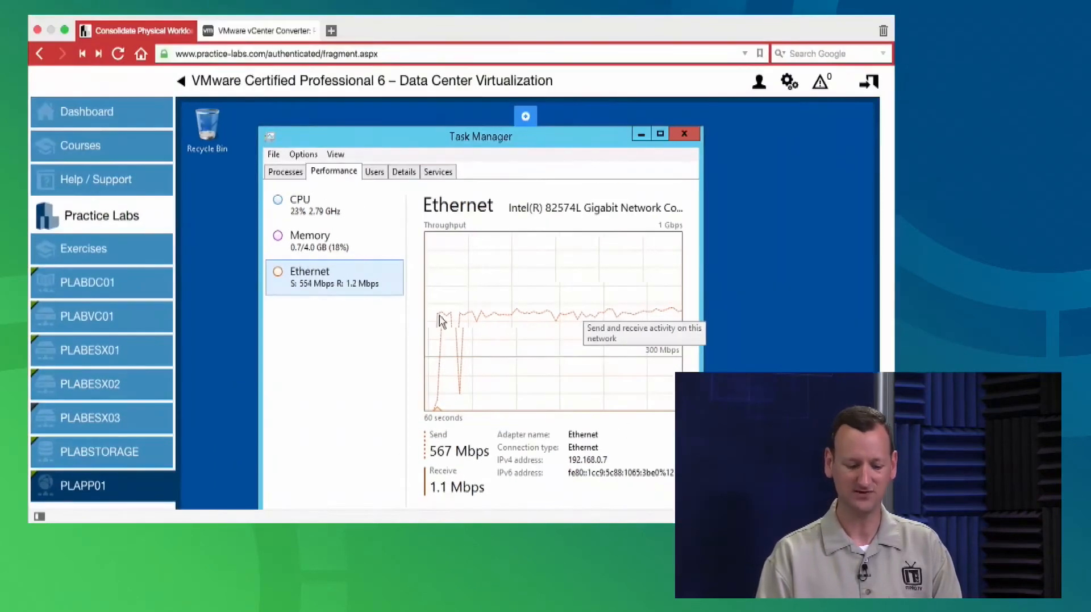
On PLABVC01, show conversion task 1's progress details at 50% complete
left_click(111, 322)
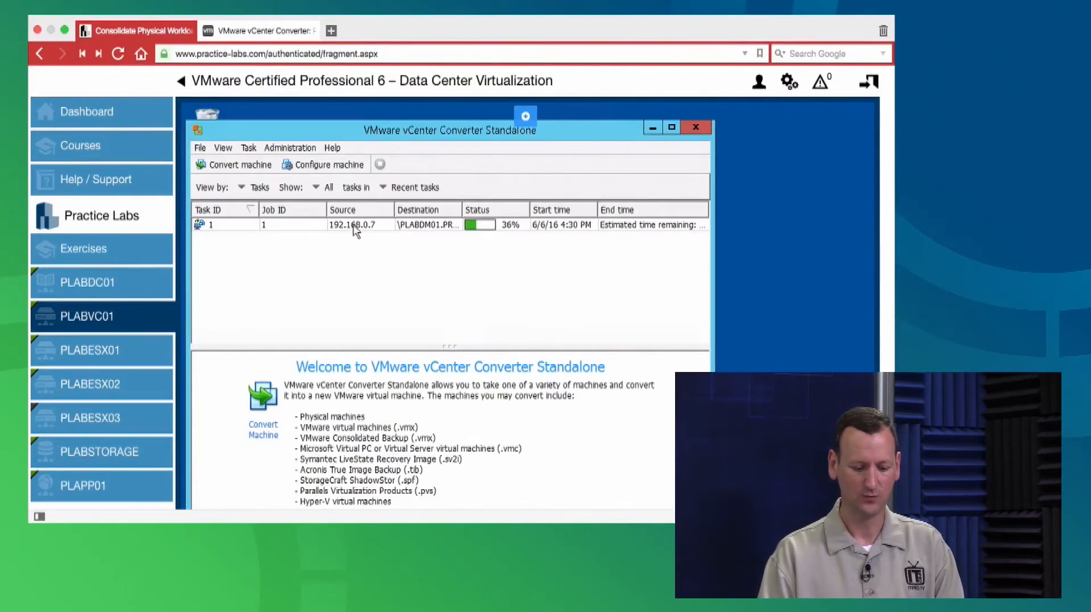
left_click(331, 226)
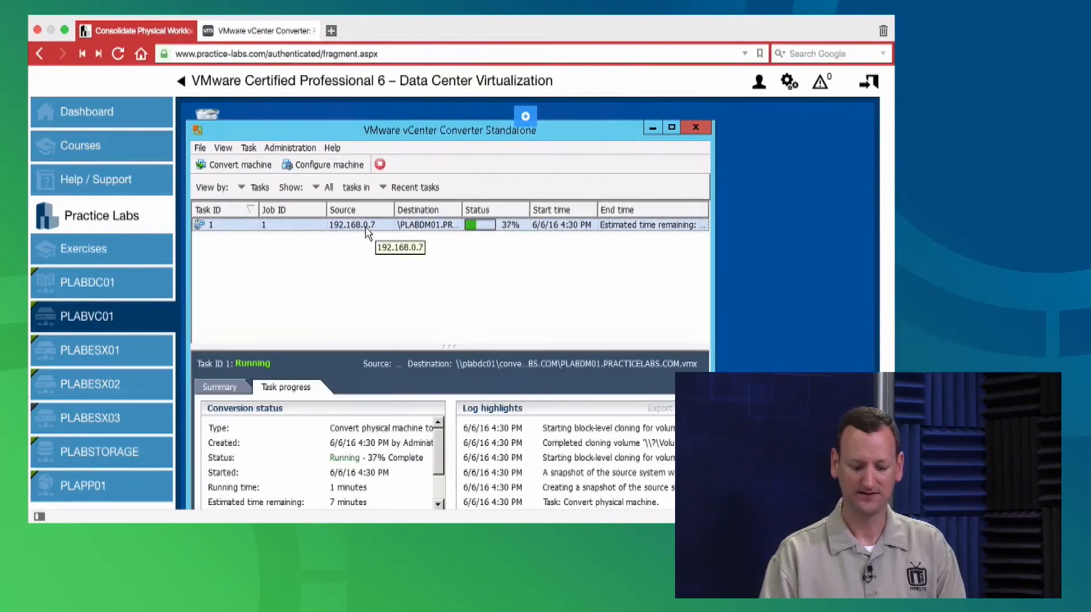
scroll(365, 230, "down", 2)
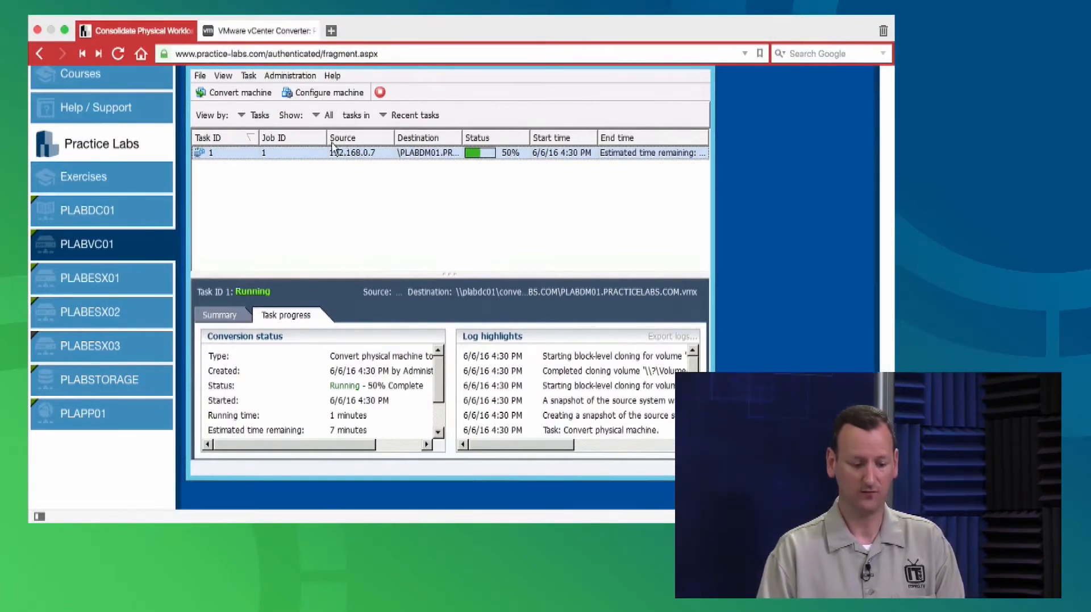
On PLABDC01, open convert\PLABDM01.PRACTICELABS.COM and inspect the new .vmx and .vmdk files
left_click(91, 215)
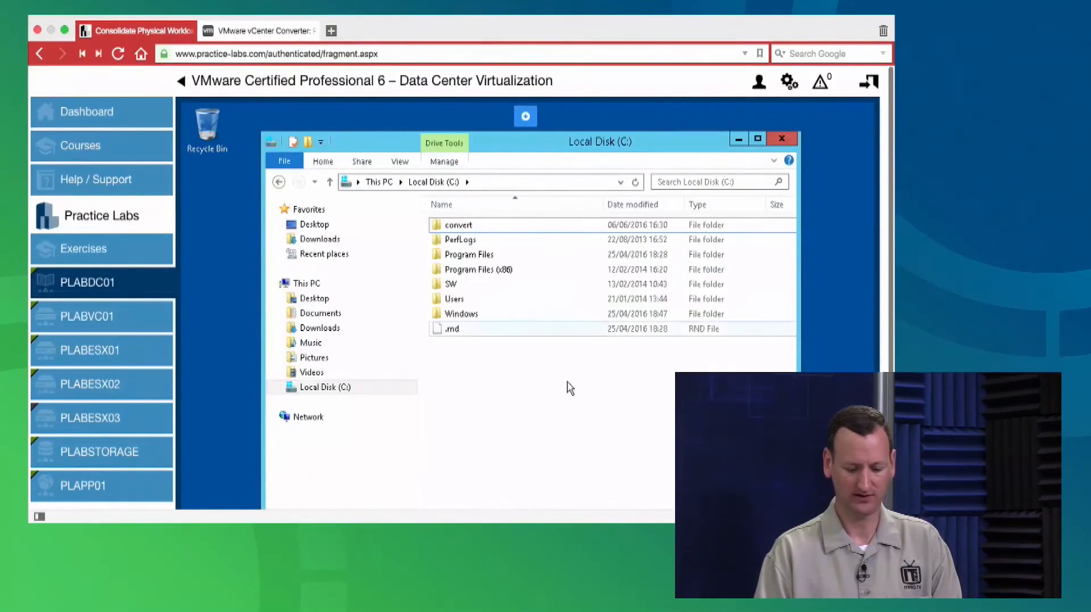
left_click(463, 226)
double_click(465, 226)
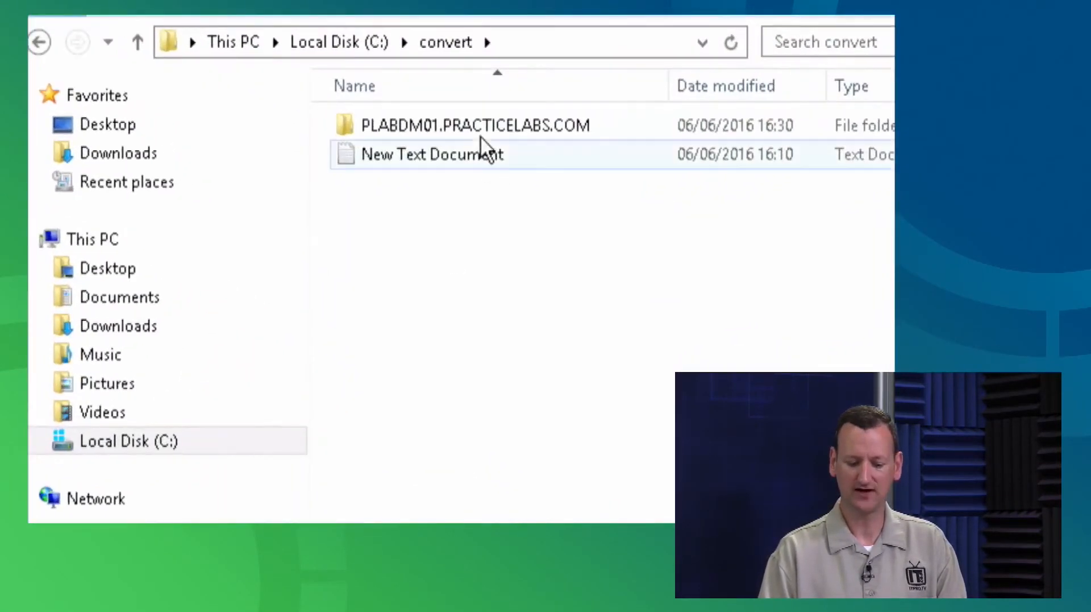
left_click(442, 125)
mouse_move(540, 127)
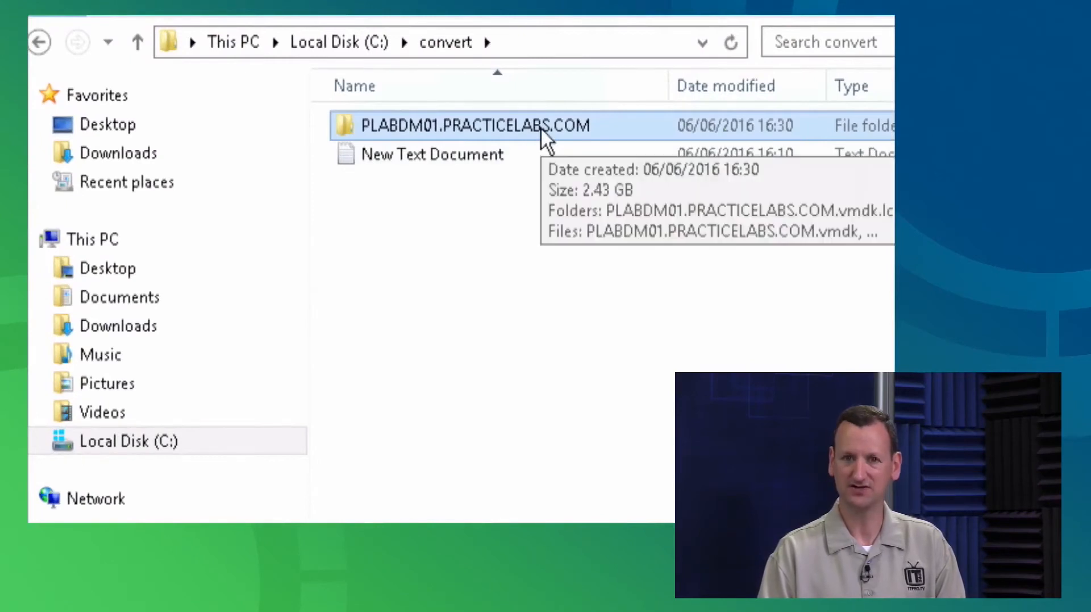
double_click(541, 127)
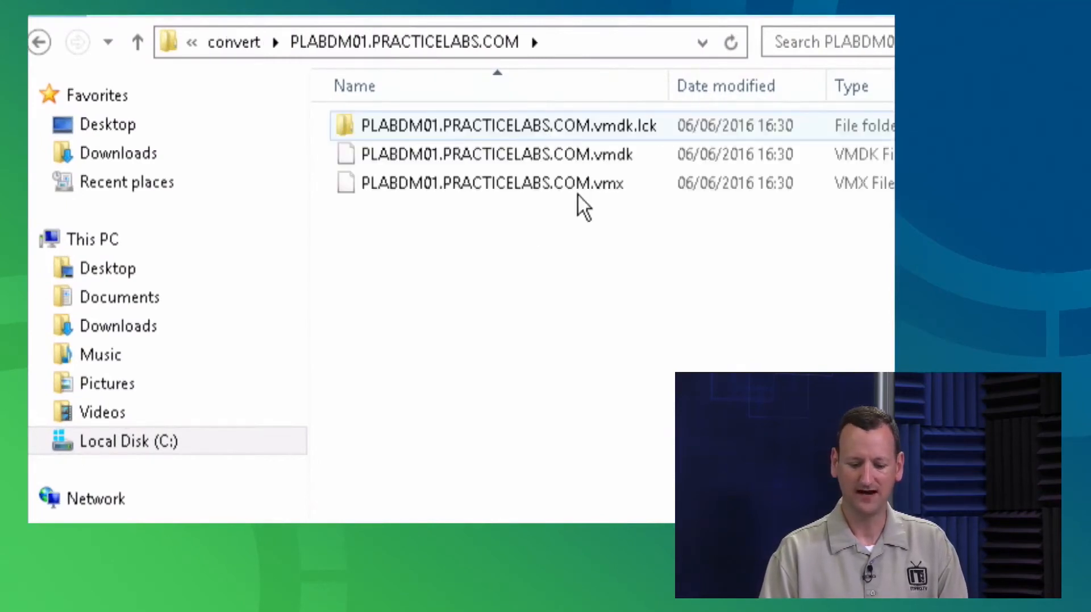
left_click(636, 185)
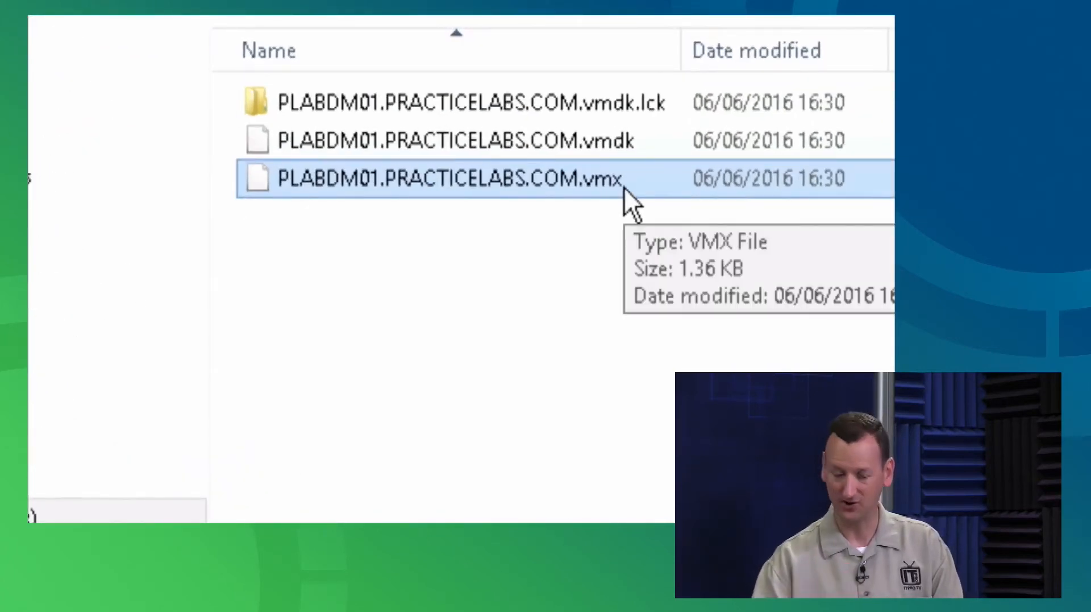
left_click(640, 145)
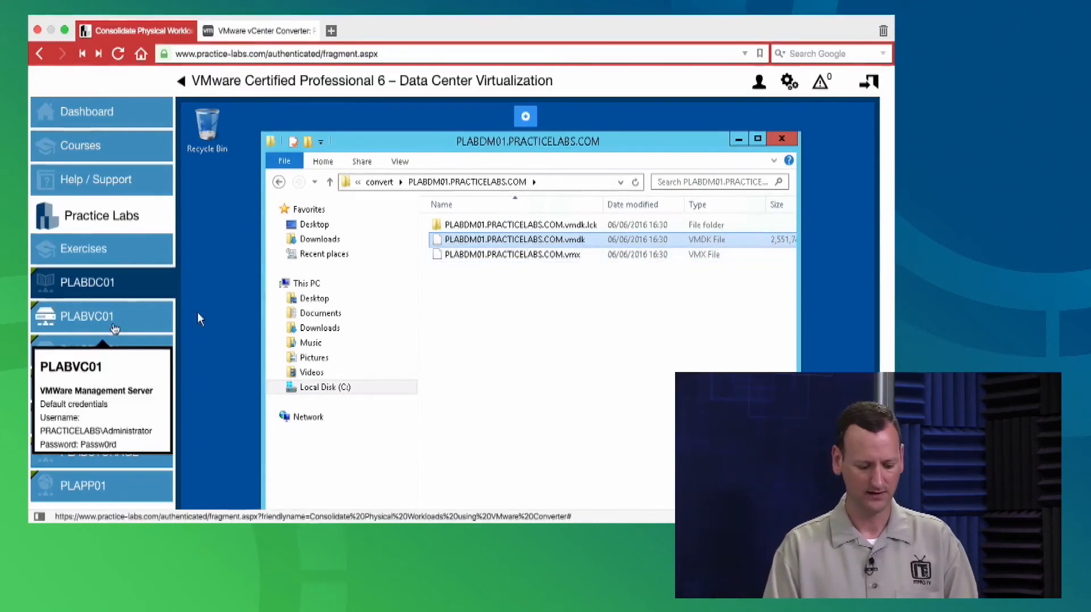
On PLABVC01, close and cancel the Configuration wizard, showing task 1 at 89%
left_click(108, 318)
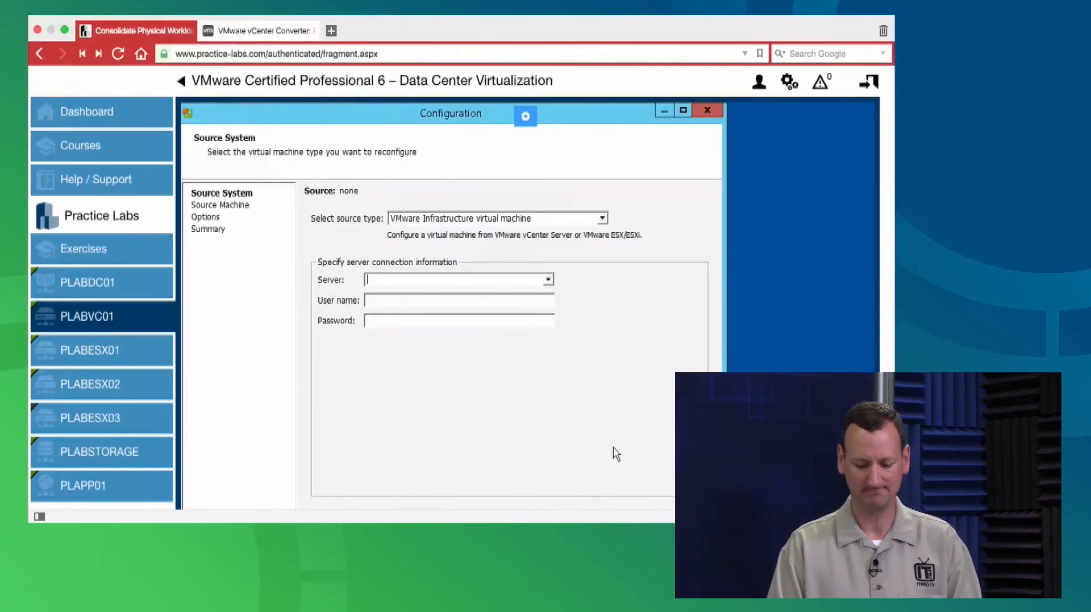
left_click(717, 111)
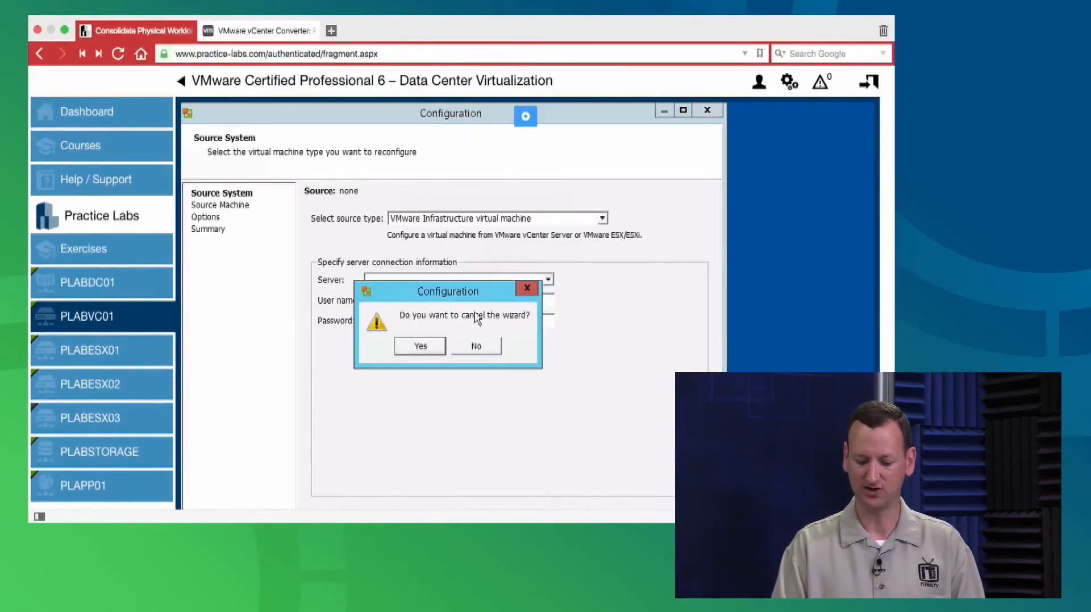
left_click(420, 346)
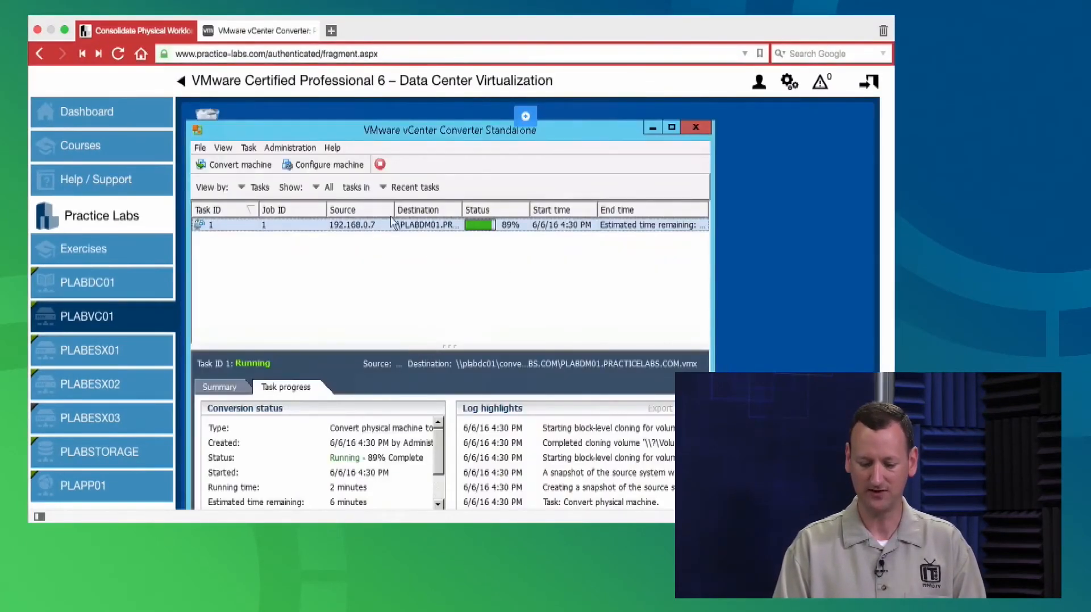